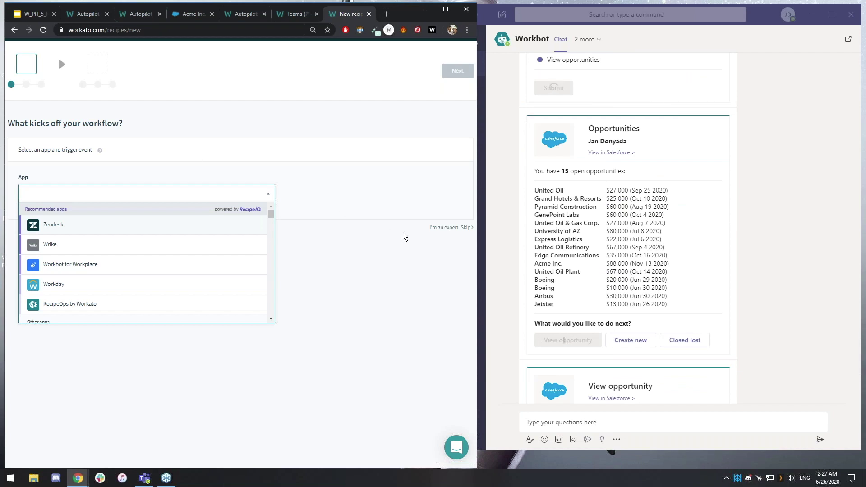
- Skip the guided setup and set the recipe's trigger to the New command event of Workbot for Microsoft Teams
{"action": "left_click", "coordinate": [456, 228]}
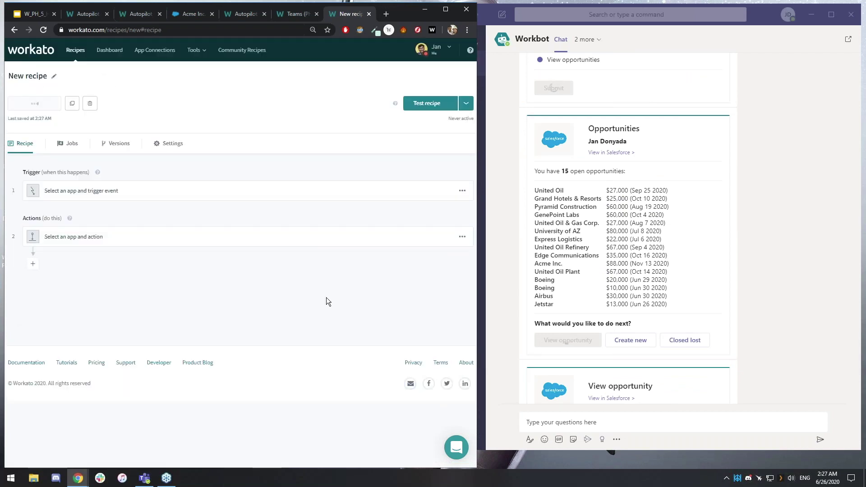
{"action": "left_click", "coordinate": [103, 204]}
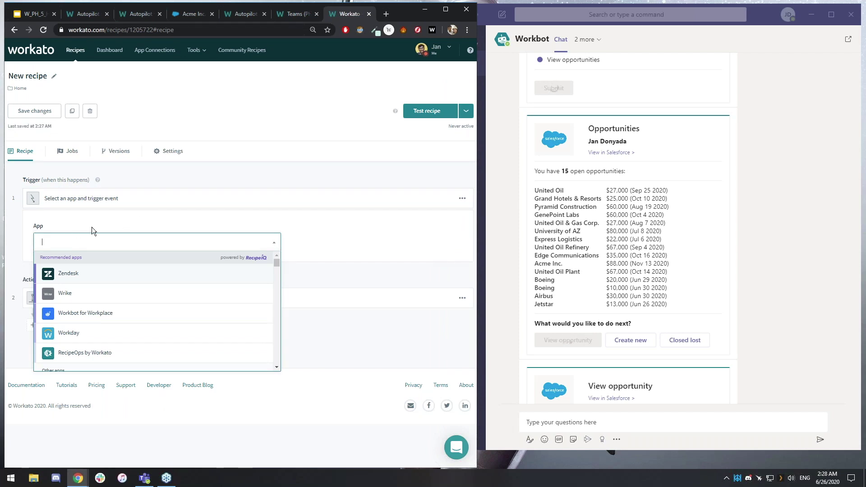
{"action": "type", "text": "workbot"}
{"action": "left_click", "coordinate": [144, 332]}
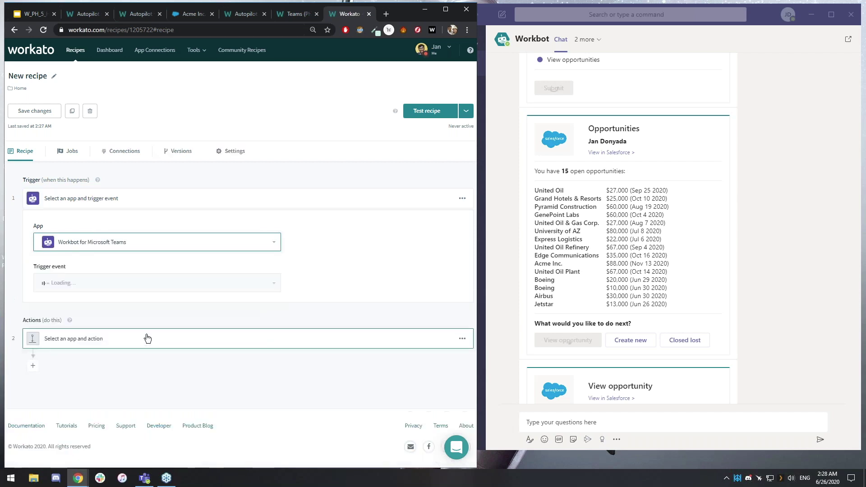
{"action": "left_click", "coordinate": [82, 416]}
{"action": "left_click", "coordinate": [207, 185]}
{"action": "left_click", "coordinate": [202, 207]}
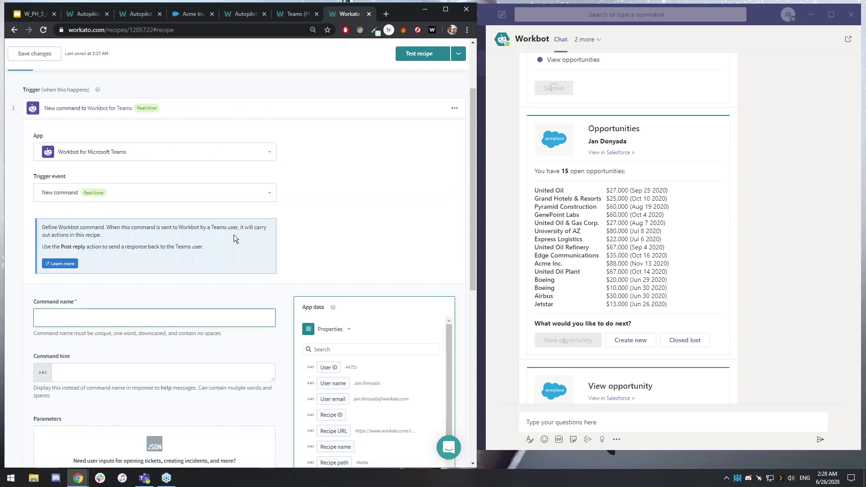
- Name the Workbot command view_all_opps
{"action": "scroll", "coordinate": [143, 266], "scroll_direction": "down", "scroll_amount": 1}
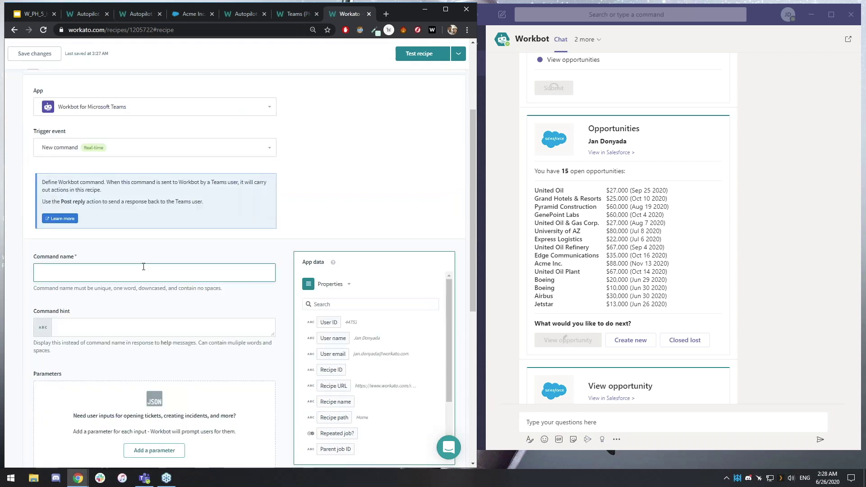
{"action": "left_click", "coordinate": [661, 427]}
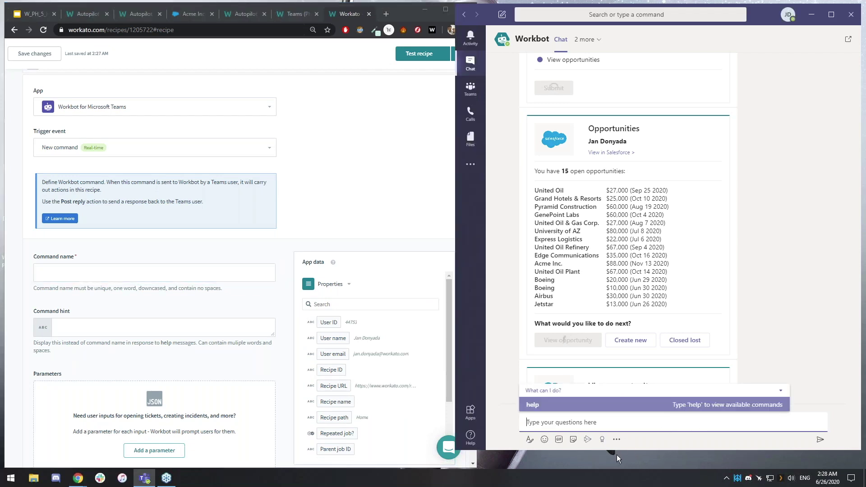
{"action": "left_click", "coordinate": [99, 267]}
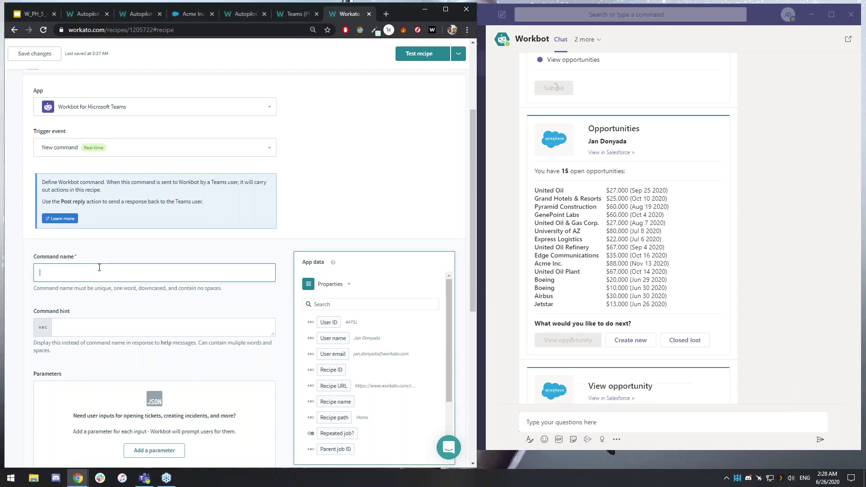
{"action": "type", "text": "view_all_opp"}
{"action": "double_click", "coordinate": [51, 272]}
{"action": "left_click", "coordinate": [97, 273]}
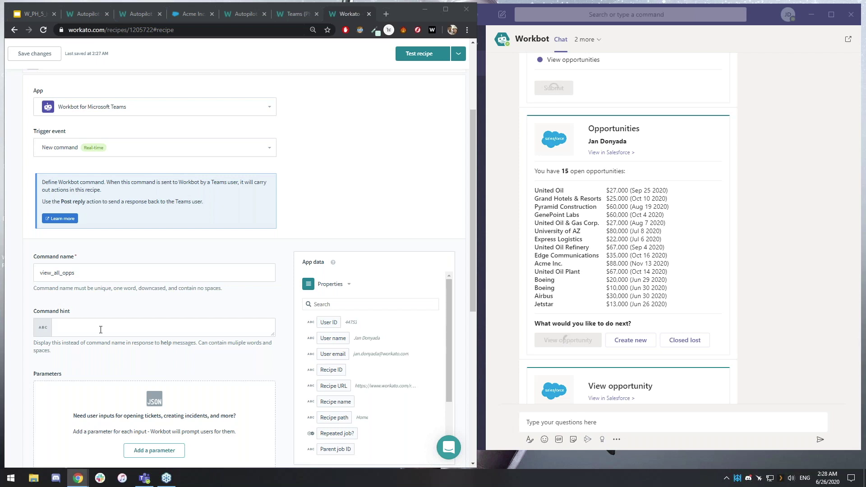
- Compare the command name and hint settings with the options offered after the help message in the Workbot chat
{"action": "left_click", "coordinate": [113, 328]}
{"action": "scroll", "coordinate": [18, 333], "scroll_direction": "down", "scroll_amount": 1}
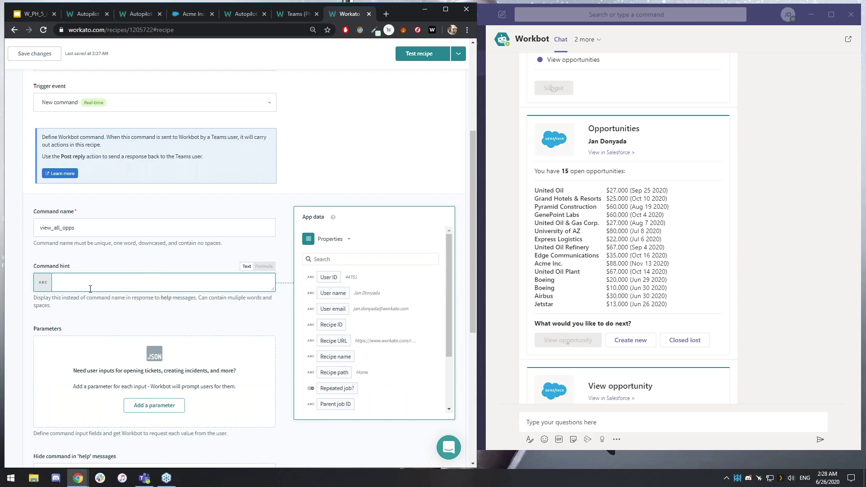
{"action": "scroll", "coordinate": [90, 289], "scroll_direction": "down", "scroll_amount": 1}
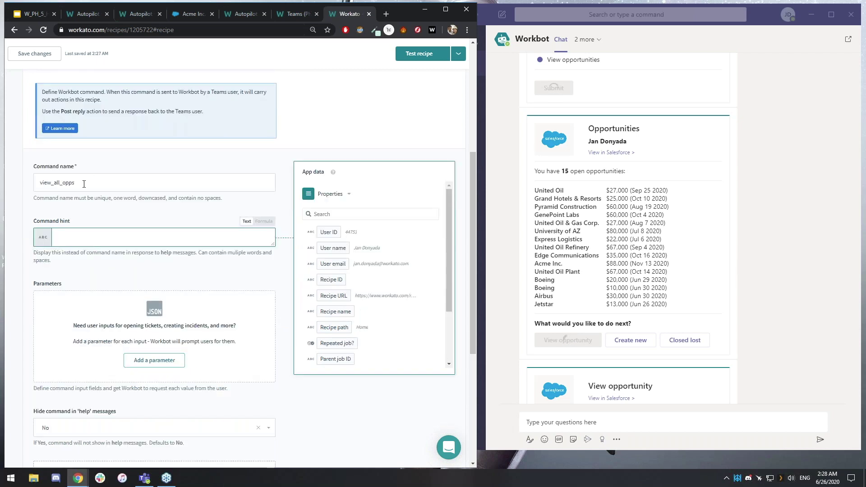
{"action": "scroll", "coordinate": [717, 301], "scroll_direction": "up", "scroll_amount": 3}
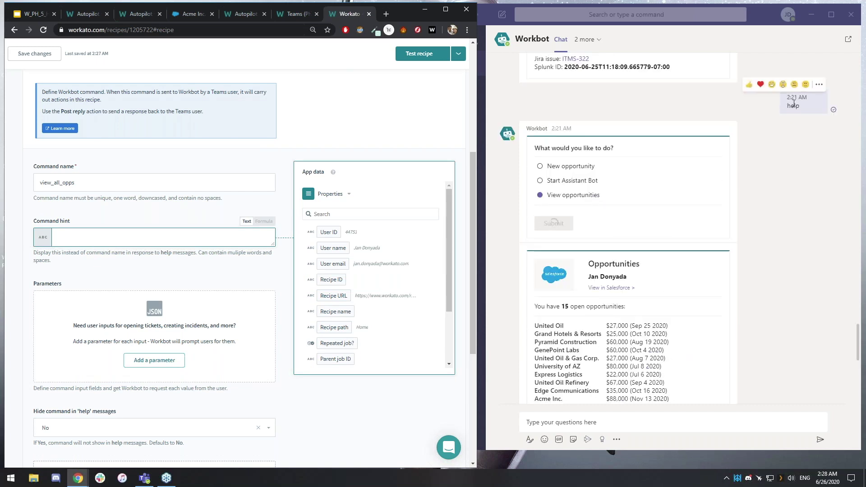
{"action": "left_click", "coordinate": [827, 186]}
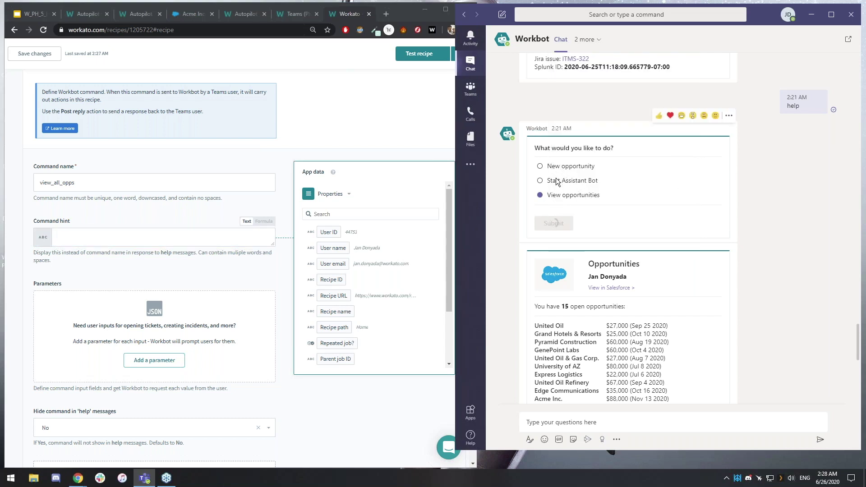
{"action": "left_click_drag", "start_coordinate": [82, 183], "coordinate": [41, 181]}
{"action": "left_click", "coordinate": [45, 183]}
{"action": "double_click", "coordinate": [45, 184]}
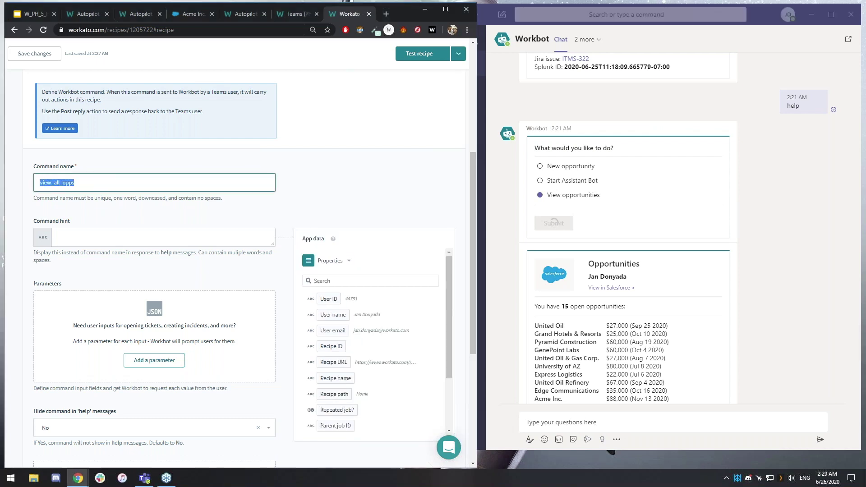
- Set the command hint to "View opportunities (demo)" and save the recipe
{"action": "left_click", "coordinate": [95, 237]}
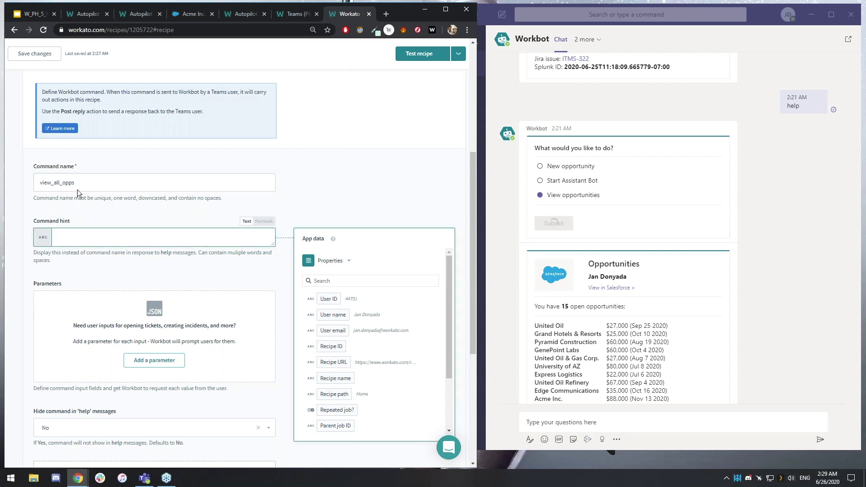
{"action": "type", "text": "View opportunities("}
{"action": "key", "text": "BackSpace"}
{"action": "type", "text": "(demo)"}
{"action": "left_click", "coordinate": [30, 57]}
- Set the recipe's first action to Search records (Opportunity) in Salesforce
{"action": "scroll", "coordinate": [189, 250], "scroll_direction": "down", "scroll_amount": 3}
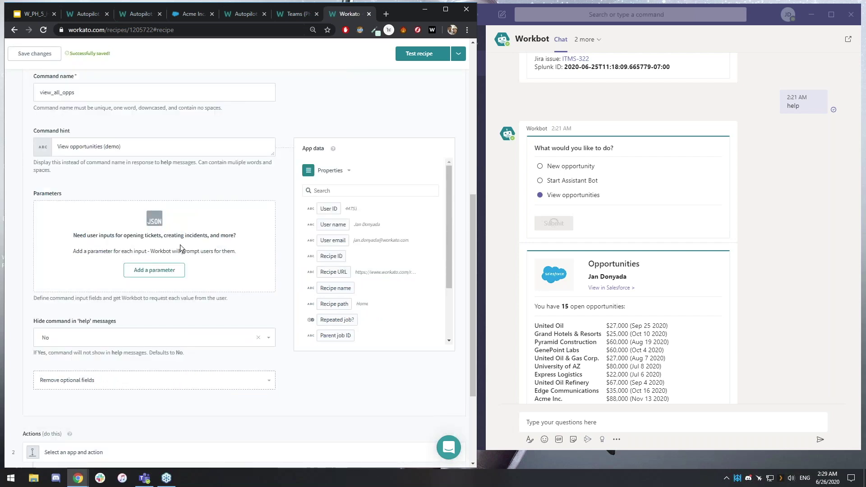
{"action": "scroll", "coordinate": [139, 264], "scroll_direction": "up", "scroll_amount": 2}
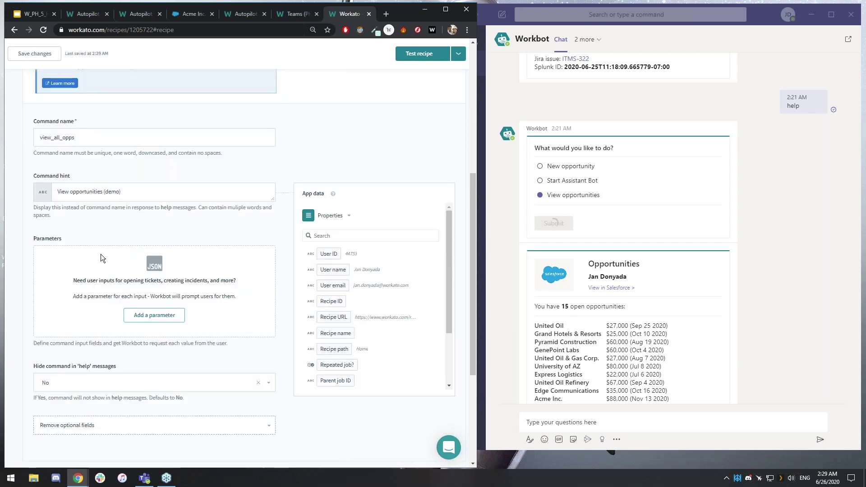
{"action": "scroll", "coordinate": [119, 264], "scroll_direction": "up", "scroll_amount": 5}
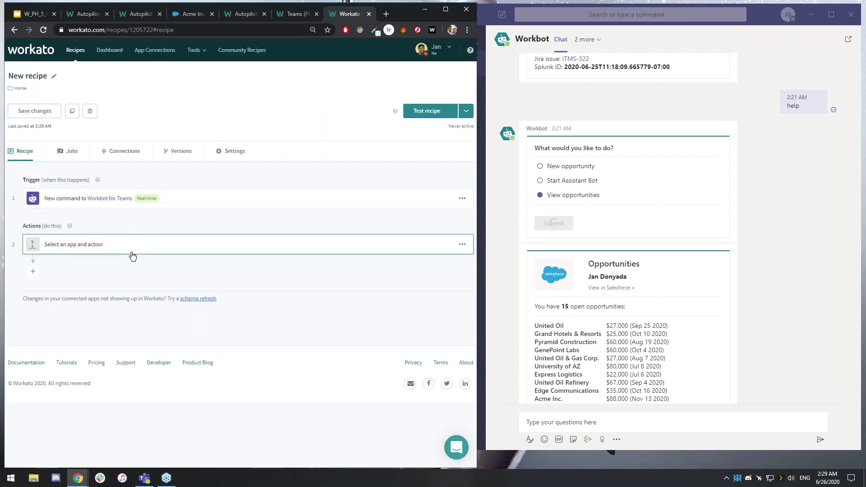
{"action": "scroll", "coordinate": [748, 260], "scroll_direction": "down", "scroll_amount": 2}
{"action": "left_click", "coordinate": [763, 258]}
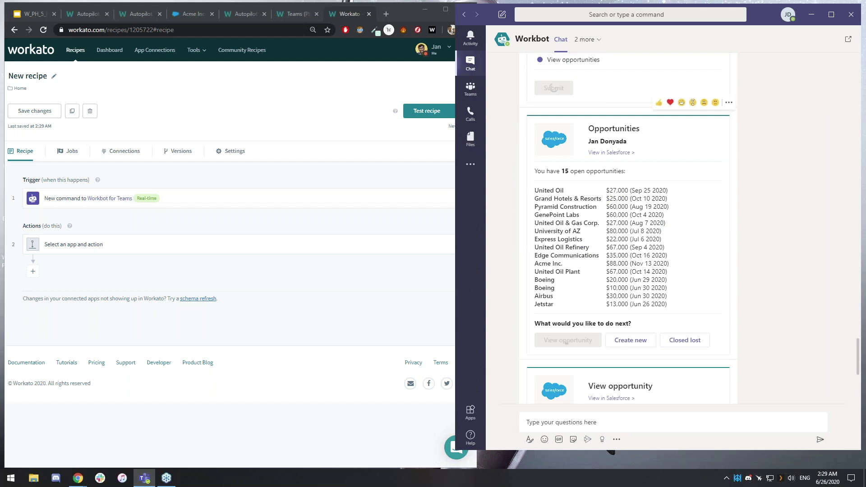
{"action": "left_click", "coordinate": [97, 246]}
{"action": "type", "text": "salesforce"}
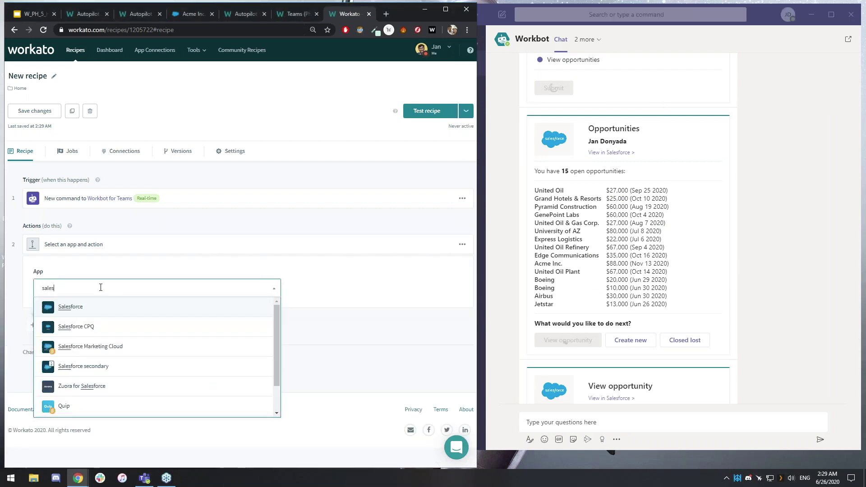
{"action": "left_click", "coordinate": [156, 311]}
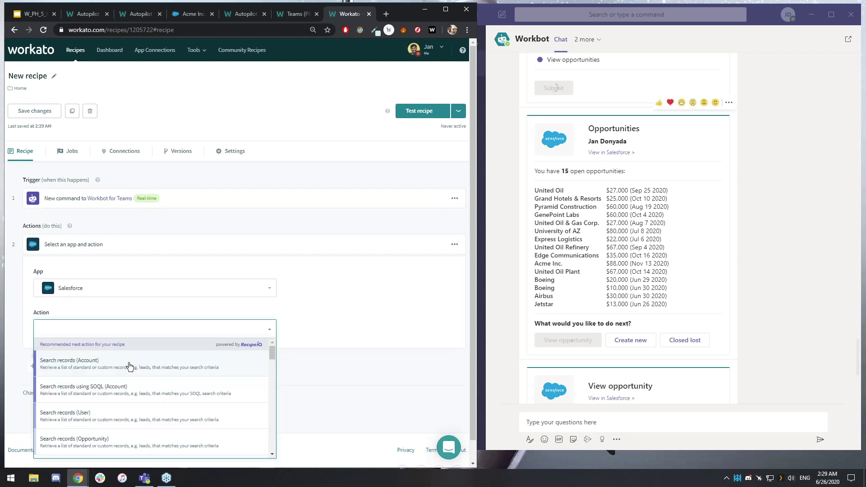
{"action": "type", "text": "opportuni"}
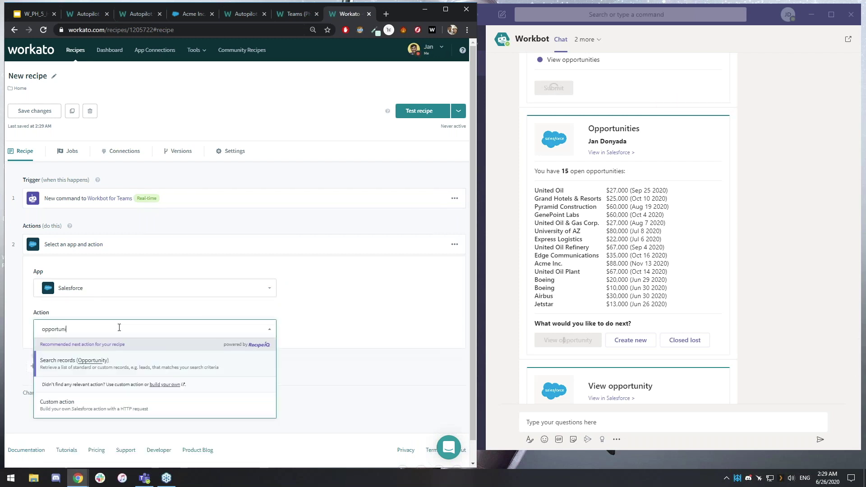
{"action": "left_click", "coordinate": [102, 372]}
- Link the existing Salesforce connection to the search action
{"action": "scroll", "coordinate": [109, 352], "scroll_direction": "down", "scroll_amount": 2}
{"action": "left_click", "coordinate": [67, 356]}
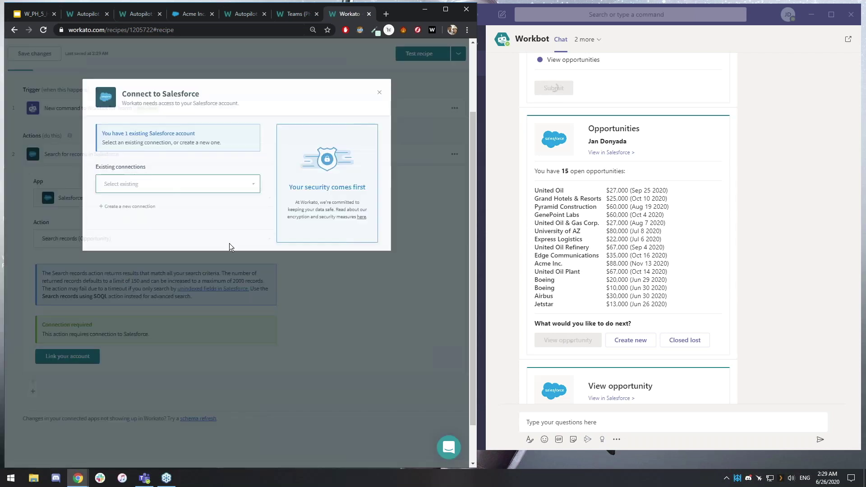
{"action": "left_click", "coordinate": [171, 208]}
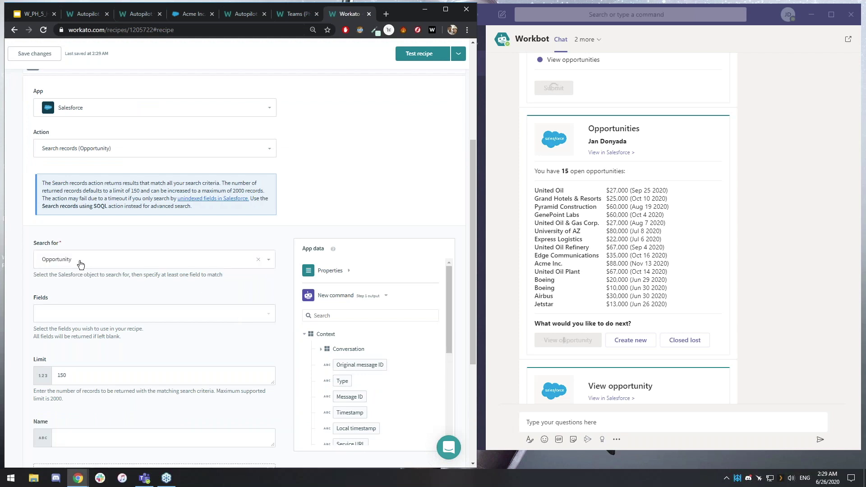
- Select Opportunity ID, Name and Description as fields for the Opportunity search to return
{"action": "scroll", "coordinate": [106, 299], "scroll_direction": "down", "scroll_amount": 1}
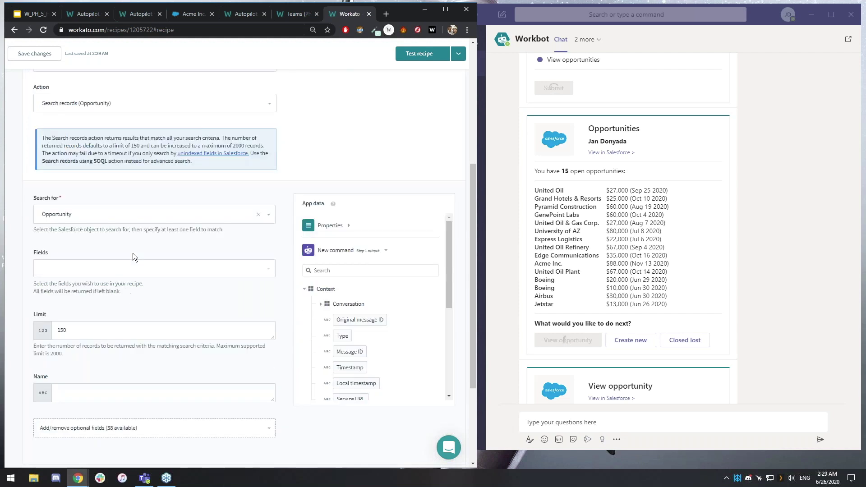
{"action": "left_click", "coordinate": [85, 269]}
{"action": "left_click", "coordinate": [110, 253]}
{"action": "left_click", "coordinate": [126, 268]}
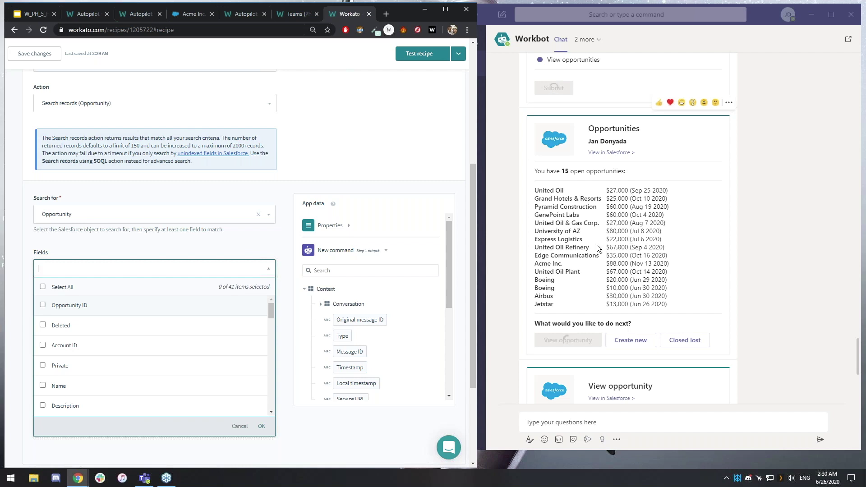
{"action": "left_click", "coordinate": [71, 312]}
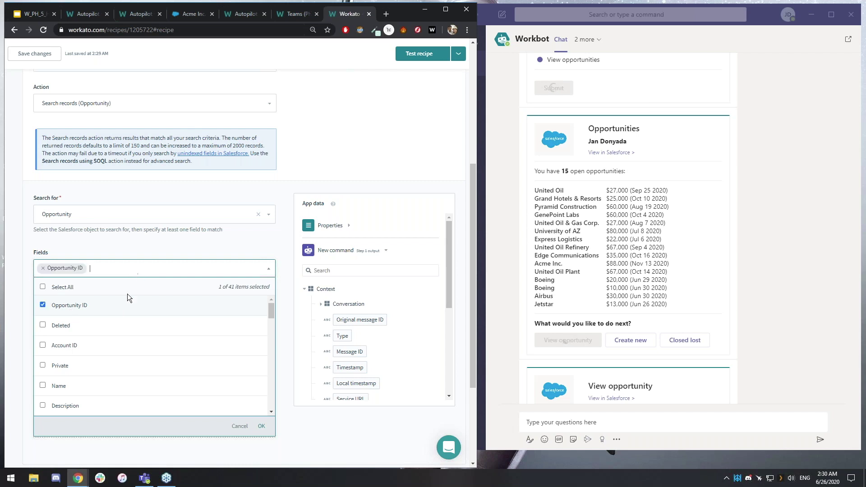
{"action": "left_click", "coordinate": [89, 386]}
{"action": "left_click", "coordinate": [90, 403]}
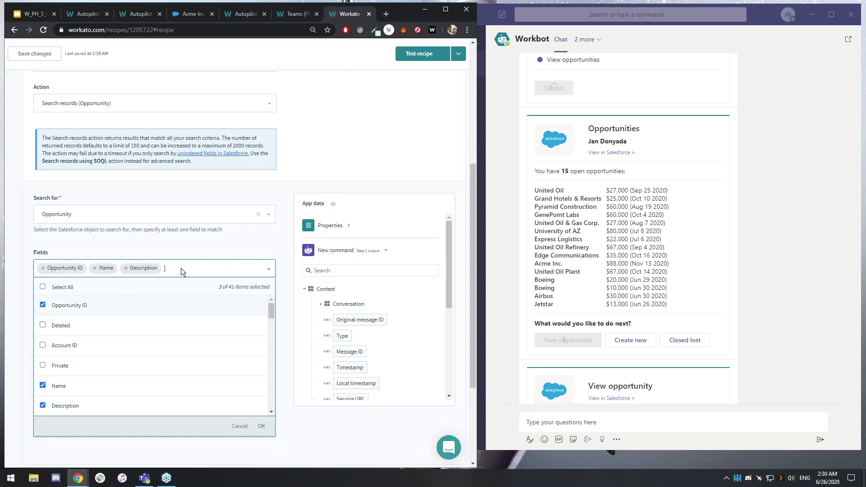
- Add Stage and Probability (%) to the search action's returned fields
{"action": "type", "text": "sta"}
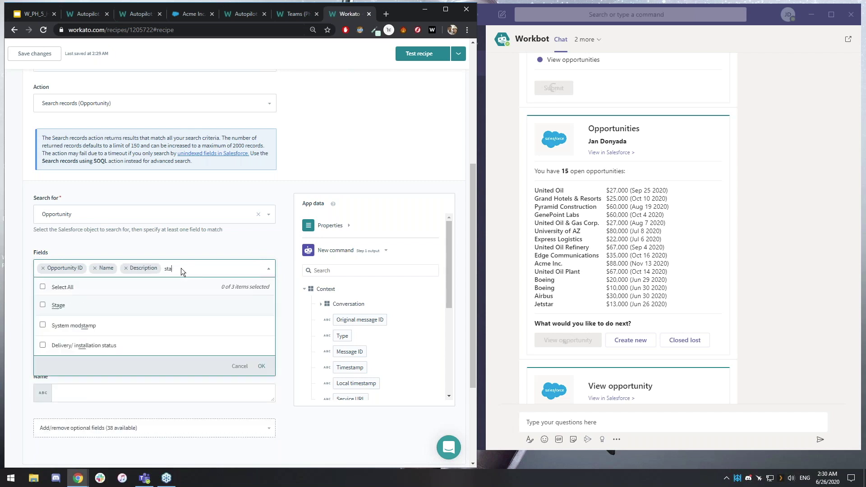
{"action": "type", "text": "ge"}
{"action": "key", "text": "Return"}
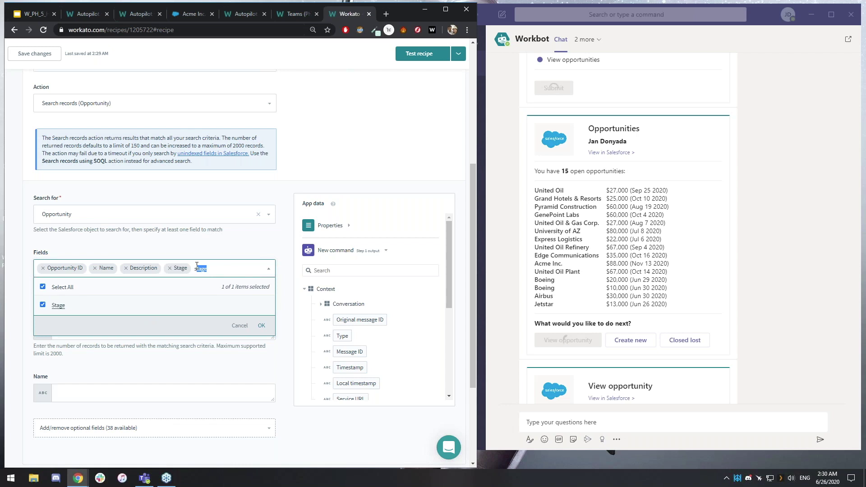
{"action": "key", "text": "BackSpace"}
{"action": "key", "text": "BackSpace"}
{"action": "type", "text": "proba"}
{"action": "key", "text": "Return"}
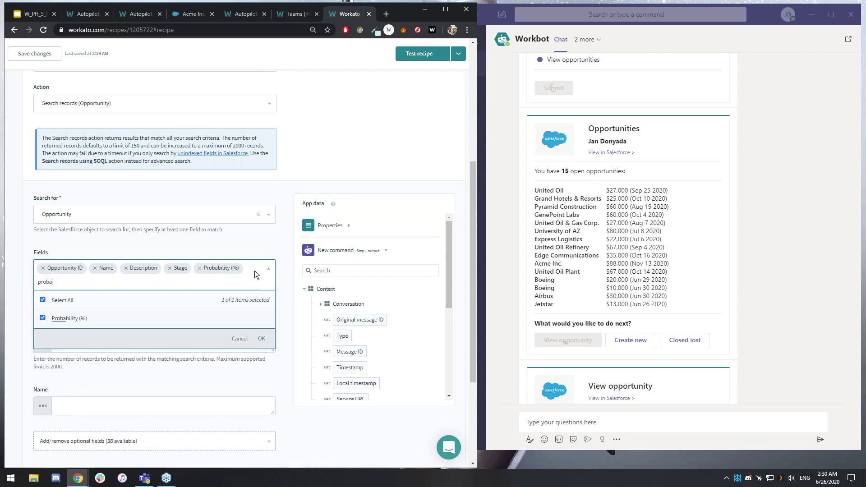
- Add Expected amount to the returned fields and apply the field selection
{"action": "key", "text": "BackSpace"}
{"action": "key", "text": "BackSpace"}
{"action": "key", "text": "BackSpace"}
{"action": "key", "text": "BackSpace"}
{"action": "key", "text": "BackSpace"}
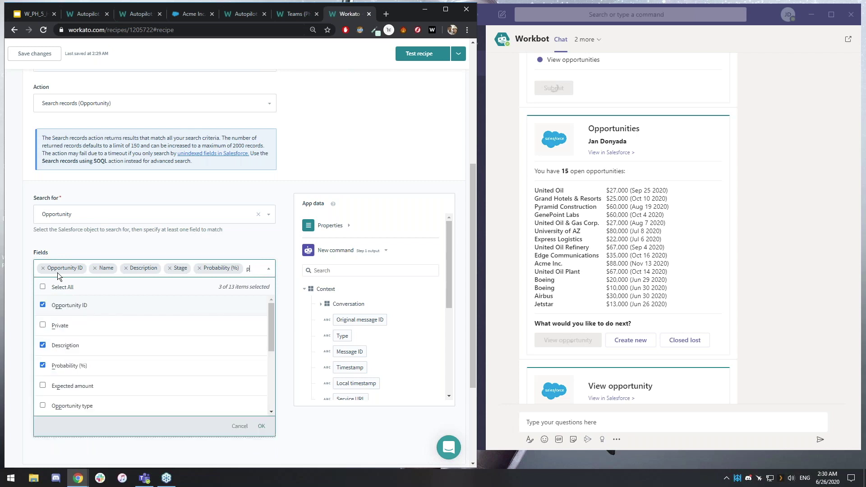
{"action": "type", "text": "exp"}
{"action": "left_click", "coordinate": [107, 311]}
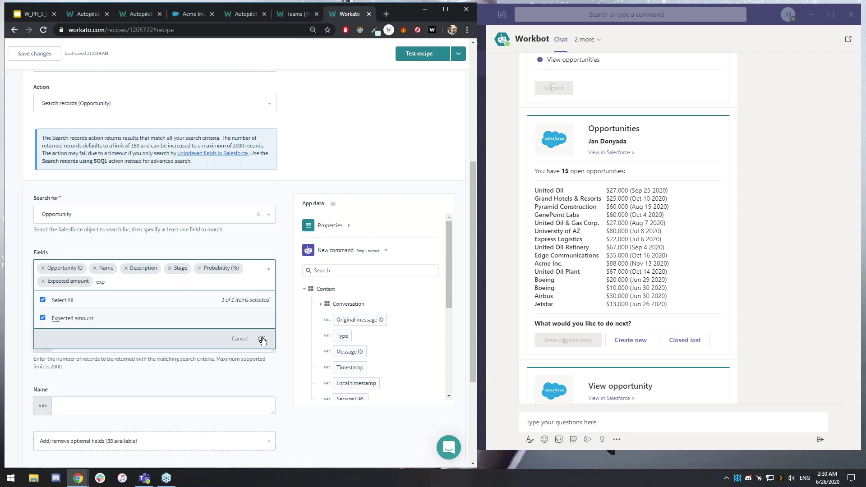
{"action": "left_click", "coordinate": [261, 338]}
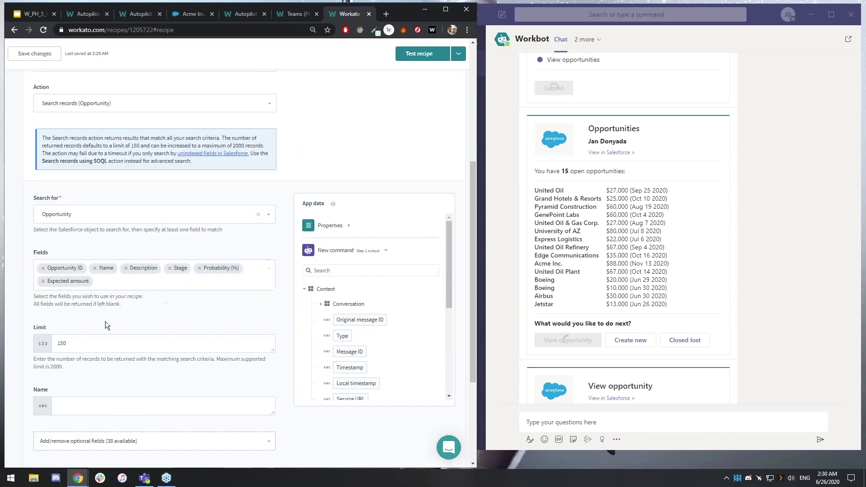
- Add the optional Closed field to the Opportunity search criteria
{"action": "left_click_drag", "start_coordinate": [93, 344], "coordinate": [42, 342]}
{"action": "left_click", "coordinate": [130, 323]}
{"action": "scroll", "coordinate": [129, 323], "scroll_direction": "down", "scroll_amount": 2}
{"action": "left_click", "coordinate": [123, 351]}
{"action": "scroll", "coordinate": [73, 361], "scroll_direction": "down", "scroll_amount": 1}
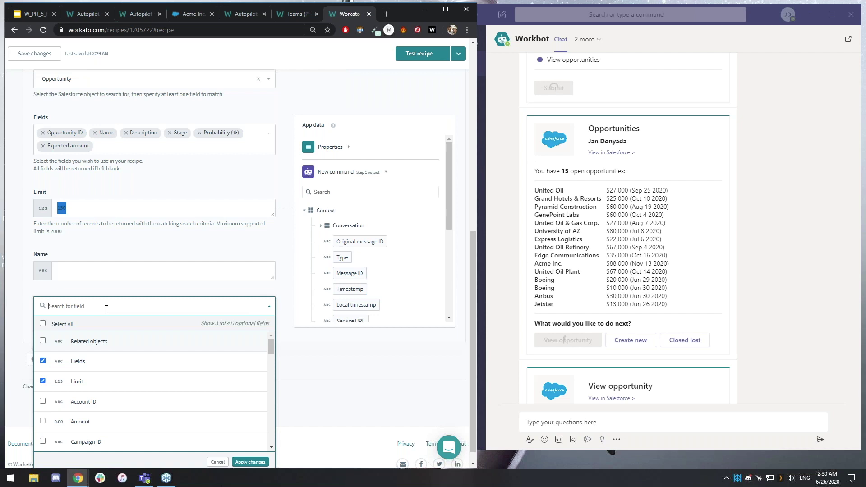
{"action": "type", "text": "close"}
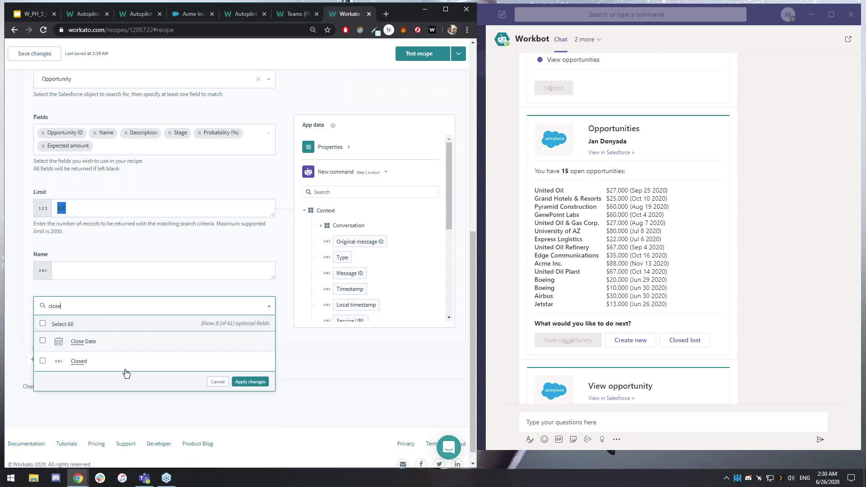
{"action": "left_click", "coordinate": [93, 361]}
{"action": "left_click", "coordinate": [250, 381]}
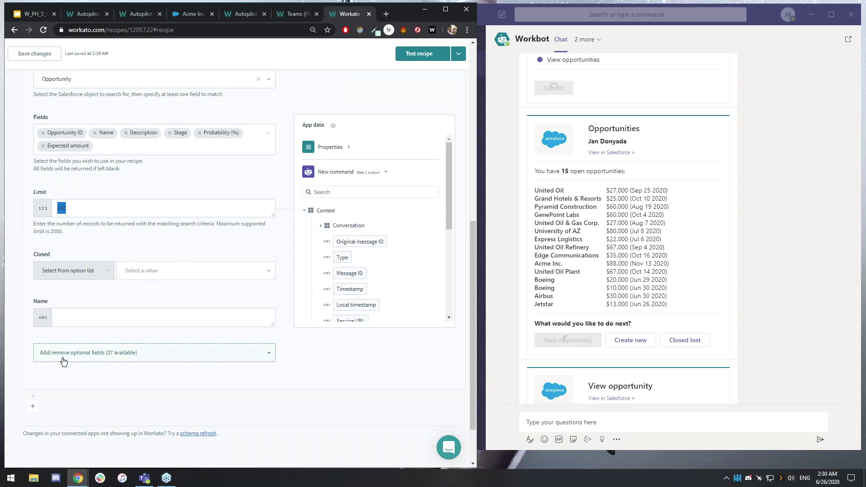
- Set the Closed criterion to No and collapse the Opportunity search step
{"action": "left_click", "coordinate": [158, 273]}
{"action": "left_click", "coordinate": [161, 309]}
{"action": "scroll", "coordinate": [135, 315], "scroll_direction": "up", "scroll_amount": 2}
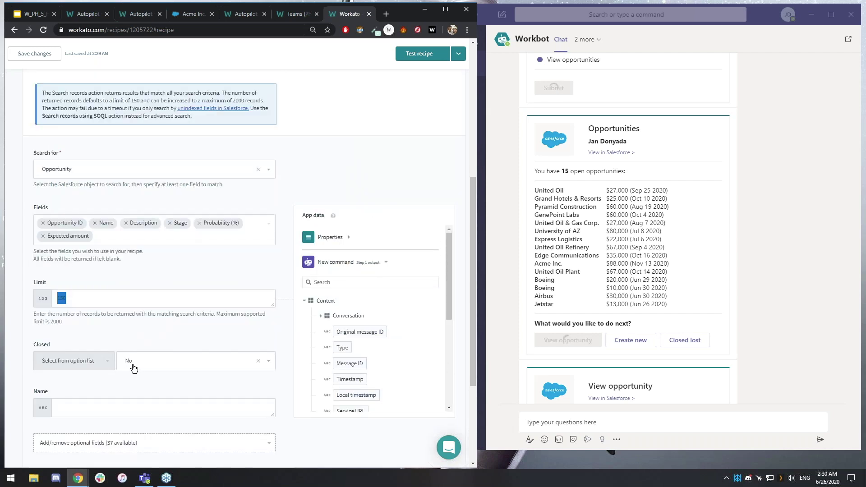
{"action": "scroll", "coordinate": [134, 368], "scroll_direction": "up", "scroll_amount": 3}
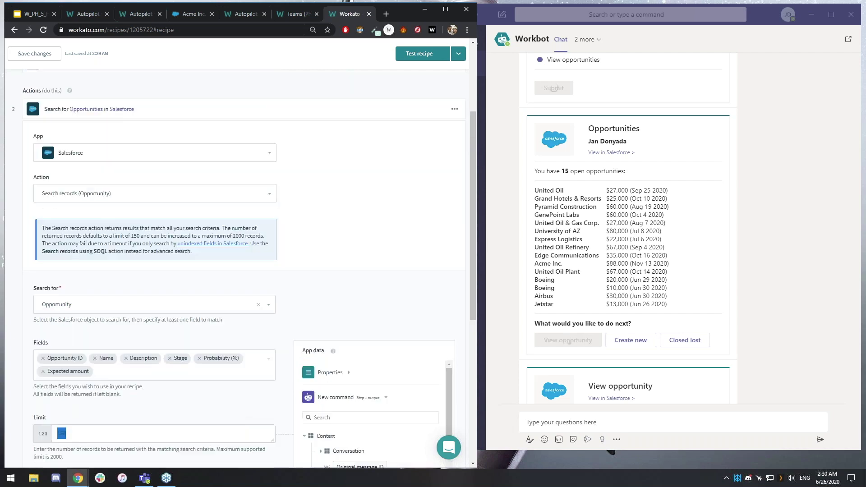
{"action": "left_click", "coordinate": [164, 110]}
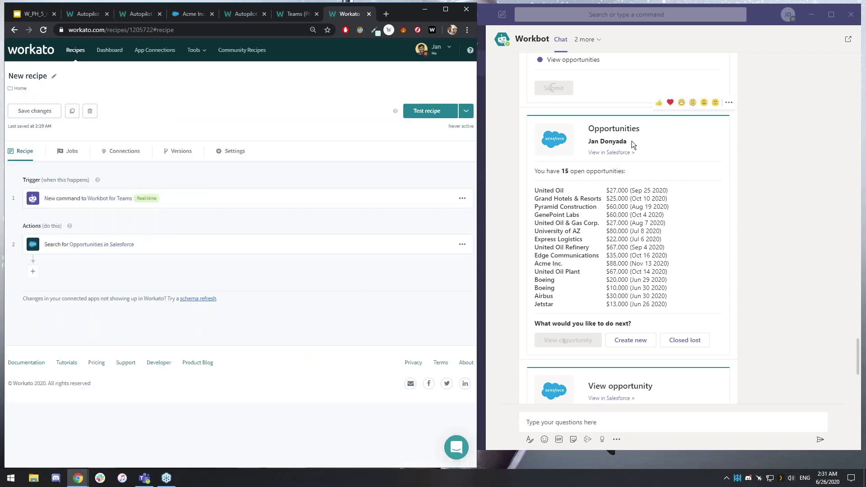
{"action": "left_click_drag", "start_coordinate": [626, 143], "coordinate": [588, 141]}
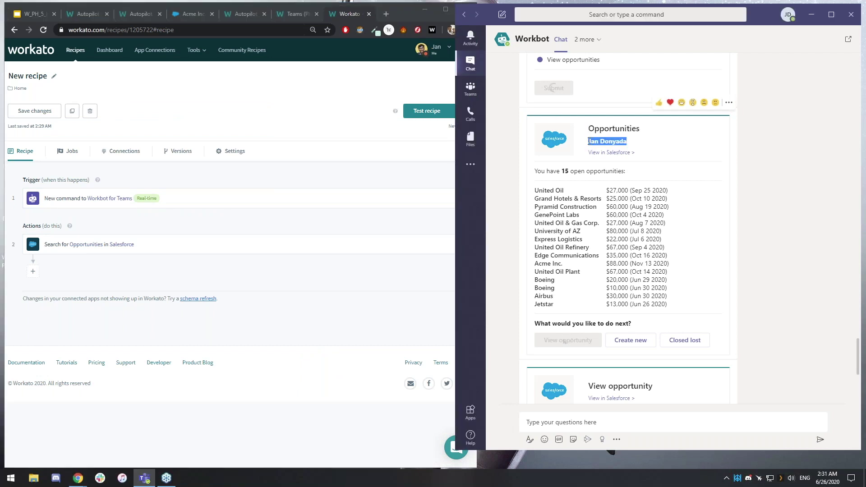
{"action": "left_click", "coordinate": [663, 145]}
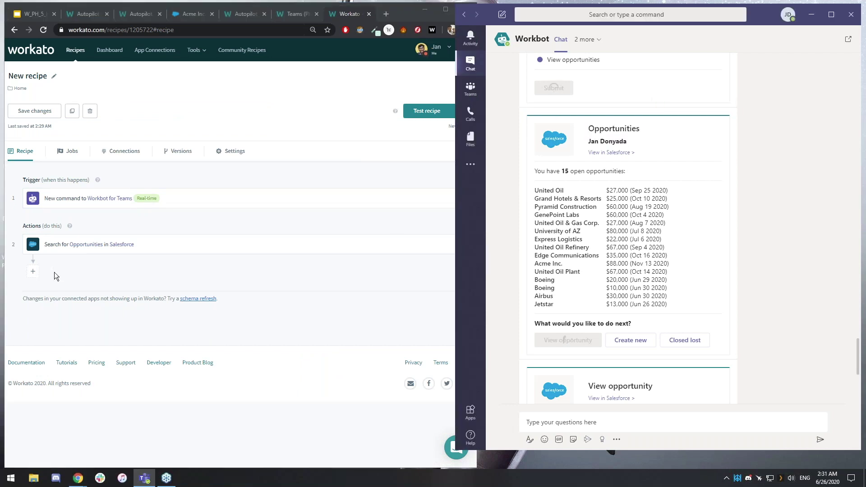
- Add a Workbot for Microsoft Teams action after the Opportunity search, using the Post reply operation
{"action": "left_click", "coordinate": [33, 271]}
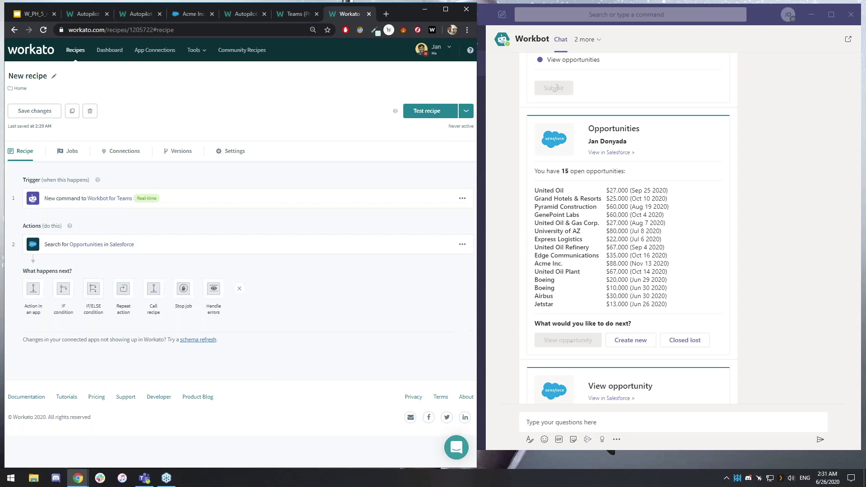
{"action": "left_click", "coordinate": [39, 295]}
{"action": "left_click", "coordinate": [89, 369]}
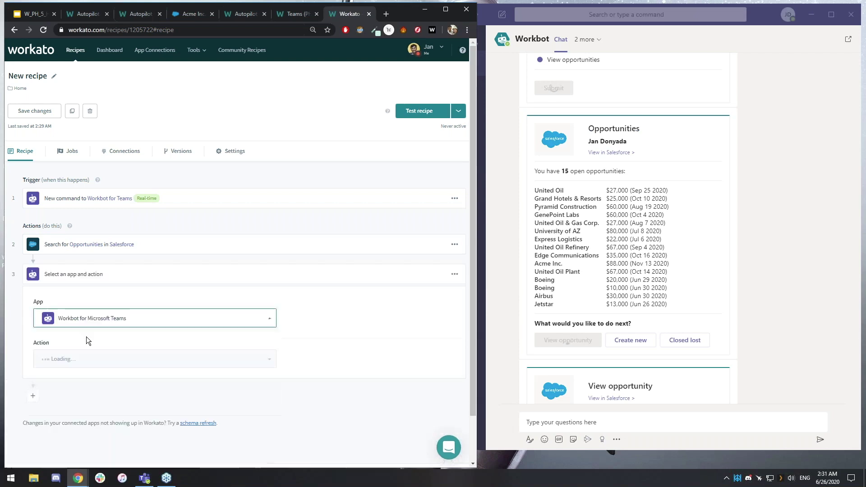
{"action": "scroll", "coordinate": [195, 254], "scroll_direction": "down", "scroll_amount": 1}
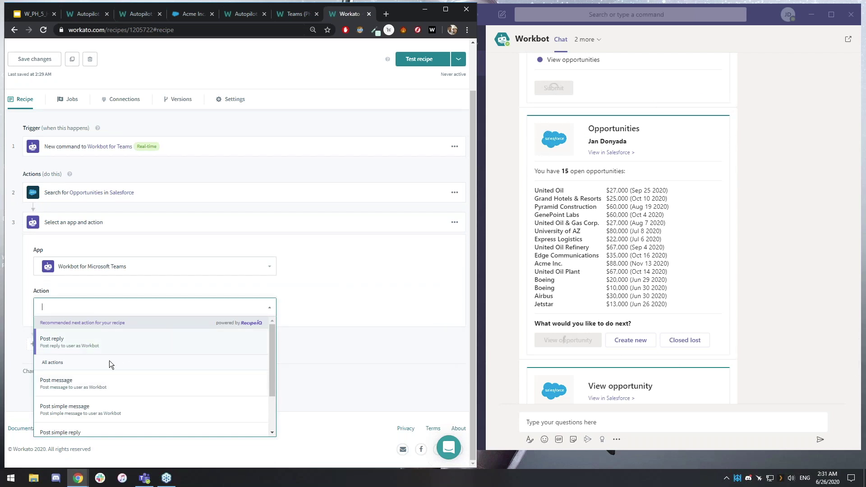
{"action": "left_click", "coordinate": [98, 347]}
- Expand the reply's message container fields and set the header's Heading to "Opportunities"
{"action": "scroll", "coordinate": [47, 212], "scroll_direction": "down", "scroll_amount": 6}
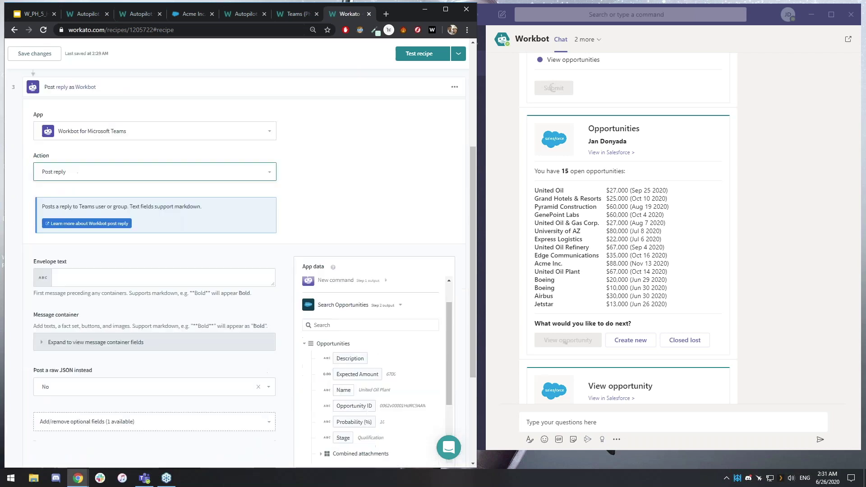
{"action": "left_click", "coordinate": [47, 212]}
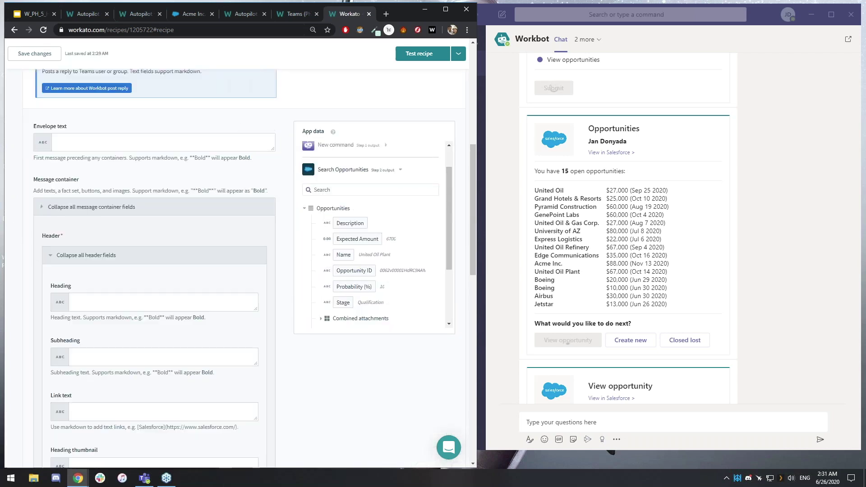
{"action": "scroll", "coordinate": [61, 211], "scroll_direction": "down", "scroll_amount": 1}
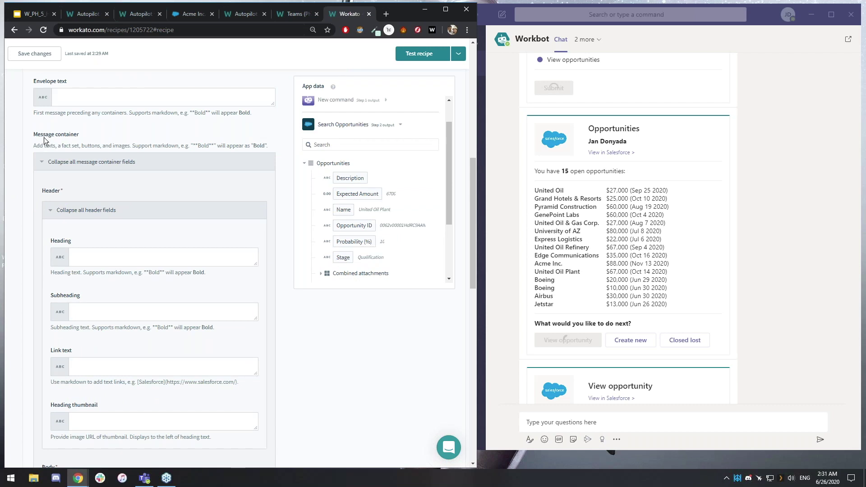
{"action": "scroll", "coordinate": [84, 144], "scroll_direction": "down", "scroll_amount": 1}
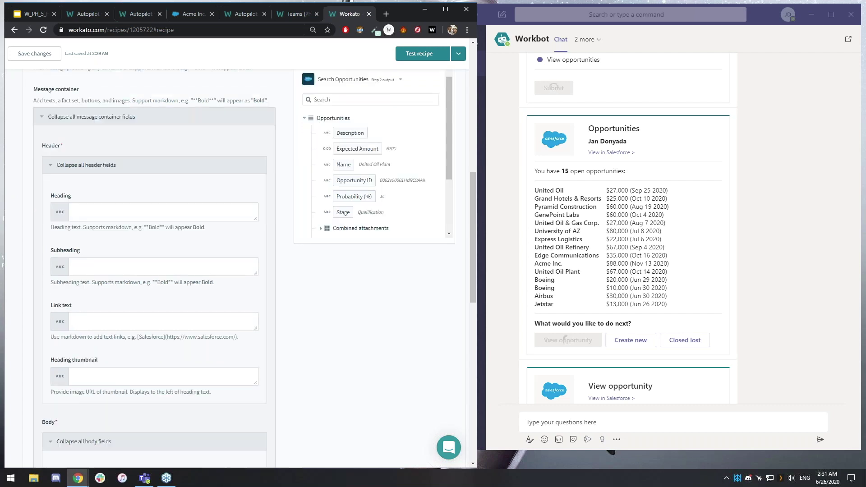
{"action": "left_click", "coordinate": [113, 212]}
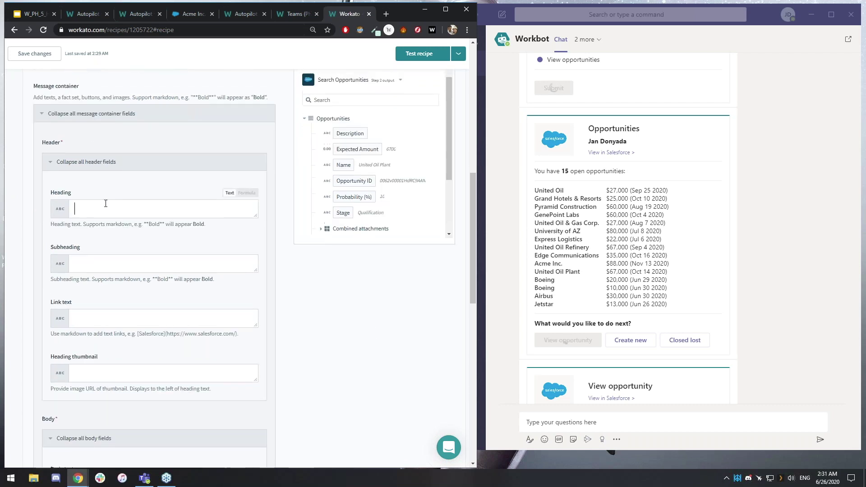
{"action": "scroll", "coordinate": [203, 178], "scroll_direction": "down", "scroll_amount": 1}
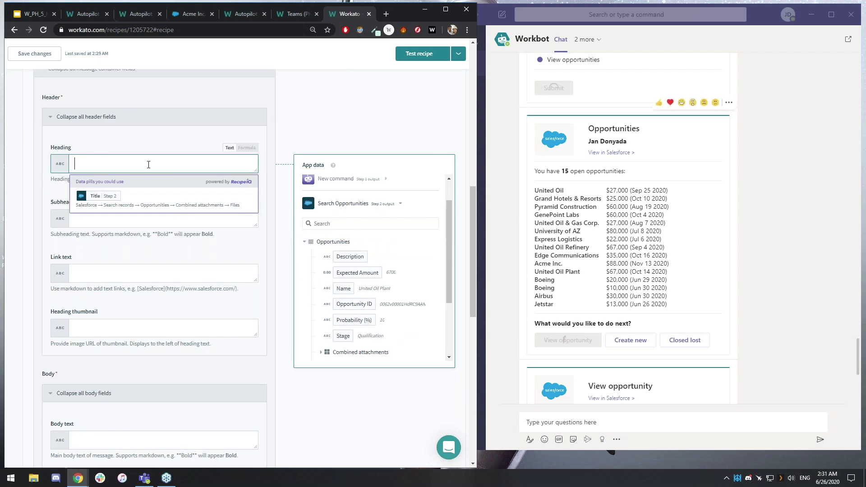
{"action": "type", "text": "Oppor"}
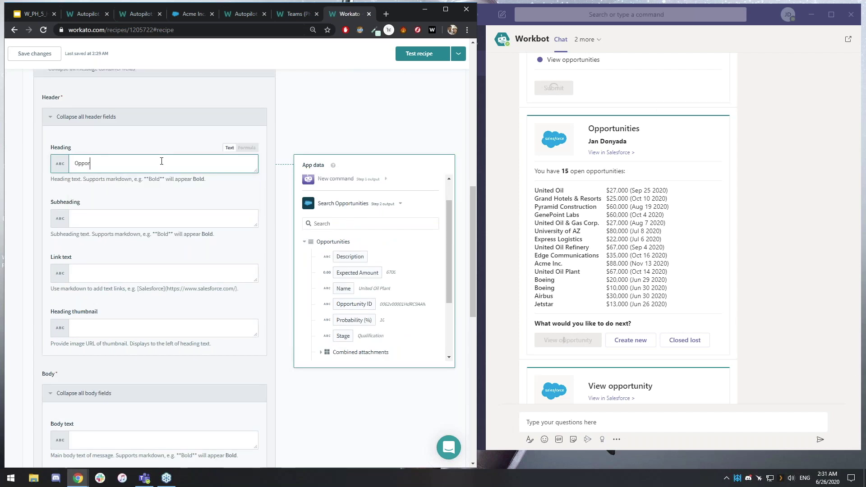
{"action": "key", "text": "BackSpace"}
{"action": "key", "text": "BackSpace"}
{"action": "type", "text": "tunities"}
- Enter the bold markers **** in the header's Subheading and search the Search Opportunities output for owner
{"action": "left_click", "coordinate": [118, 220]}
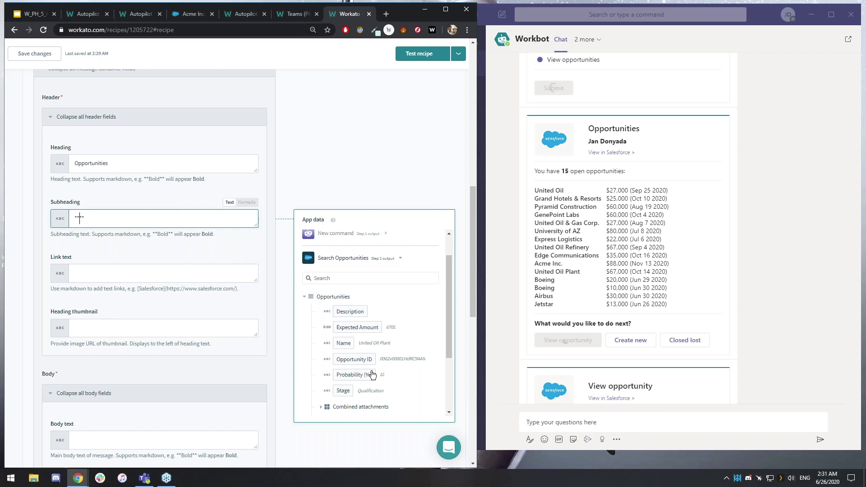
{"action": "left_click", "coordinate": [375, 283]}
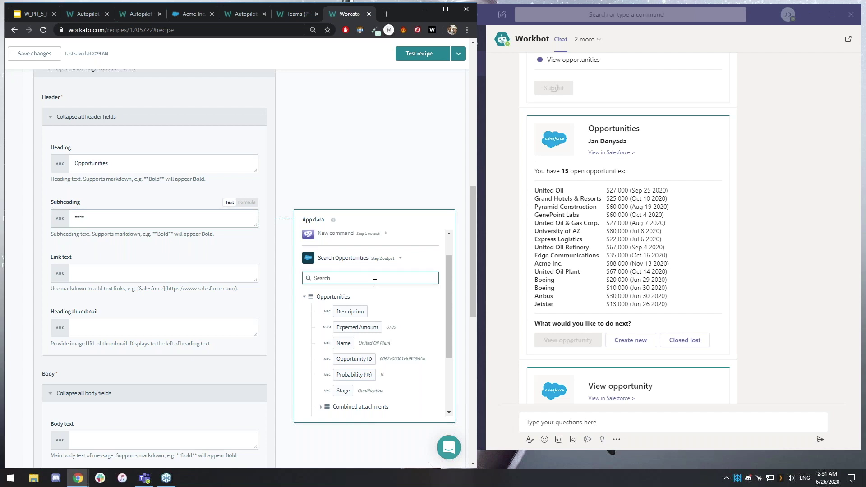
{"action": "type", "text": "owner"}
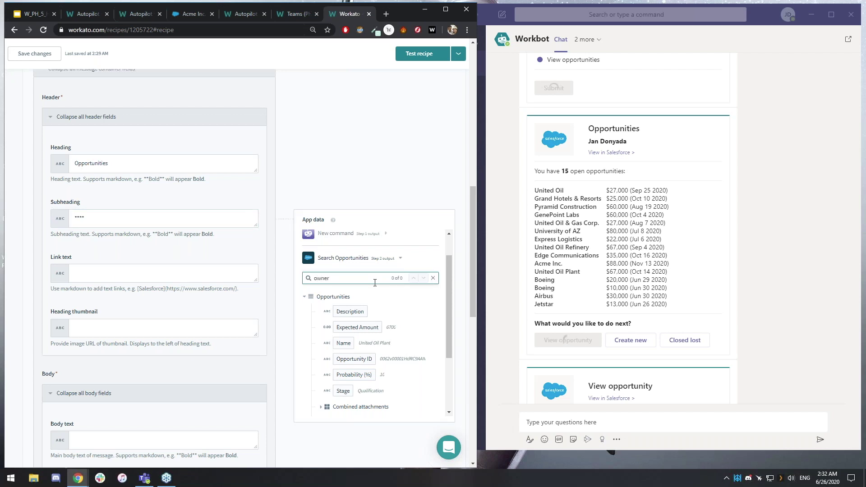
{"action": "scroll", "coordinate": [392, 335], "scroll_direction": "down", "scroll_amount": 1}
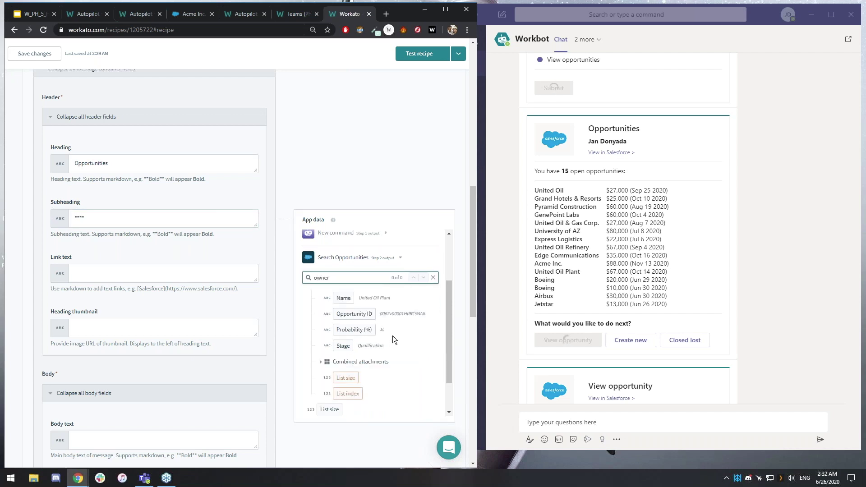
- Add Owner ID to the fields returned by the Salesforce Opportunity search
{"action": "scroll", "coordinate": [392, 336], "scroll_direction": "up", "scroll_amount": 3}
{"action": "scroll", "coordinate": [333, 189], "scroll_direction": "up", "scroll_amount": 4}
{"action": "scroll", "coordinate": [331, 213], "scroll_direction": "up", "scroll_amount": 4}
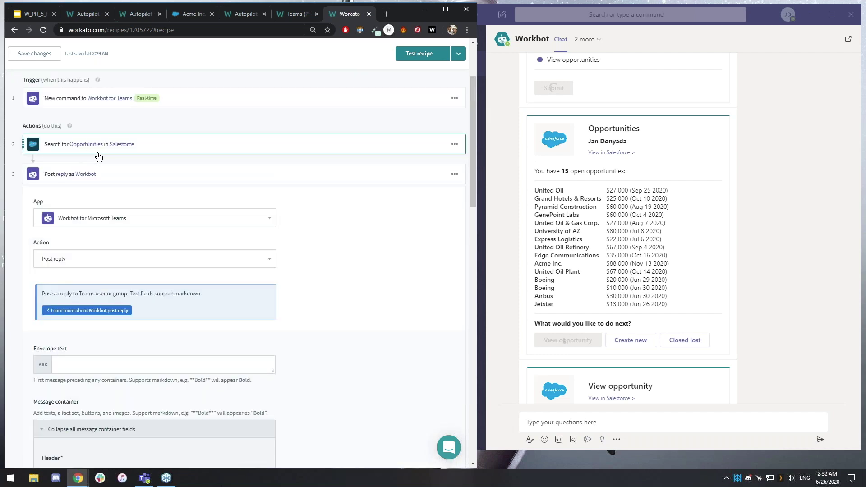
{"action": "left_click", "coordinate": [90, 145]}
{"action": "left_click", "coordinate": [122, 347]}
{"action": "type", "text": "owner"}
{"action": "left_click", "coordinate": [55, 383]}
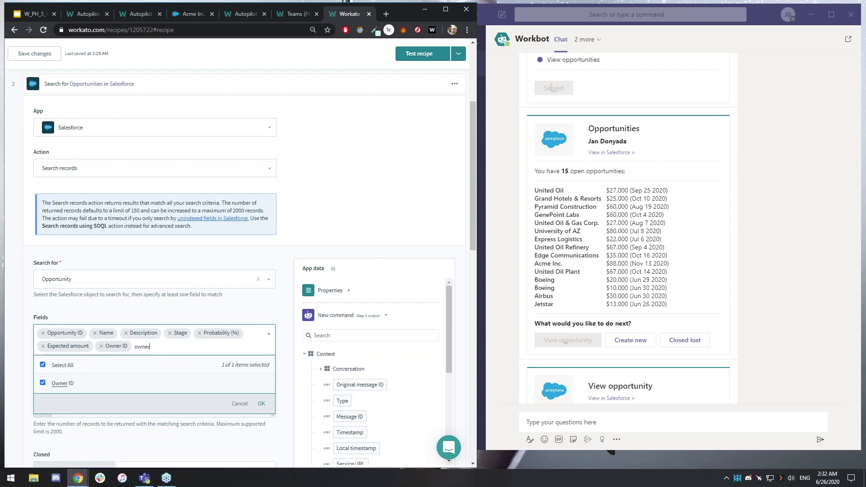
{"action": "left_click", "coordinate": [261, 403]}
- Return to the Post reply step's Subheading and find the Owner ID output of the Opportunity search by searching for owner
{"action": "scroll", "coordinate": [217, 249], "scroll_direction": "down", "scroll_amount": 8}
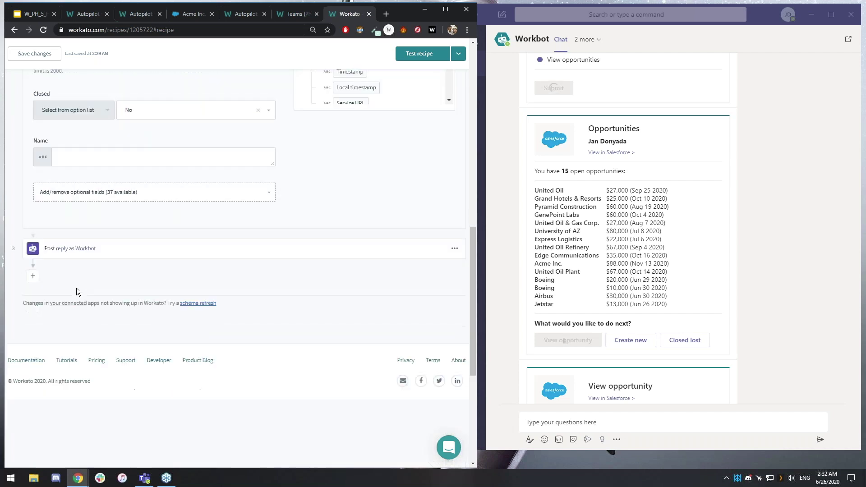
{"action": "left_click", "coordinate": [81, 249]}
{"action": "scroll", "coordinate": [113, 316], "scroll_direction": "down", "scroll_amount": 3}
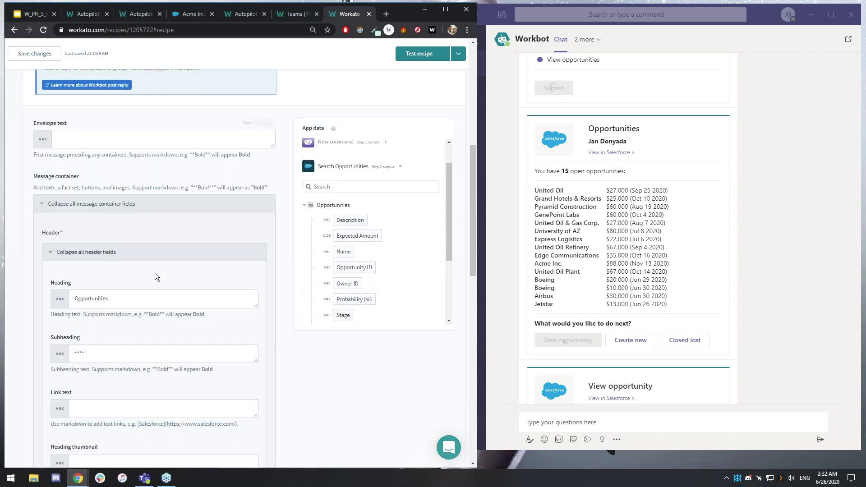
{"action": "left_click", "coordinate": [78, 352]}
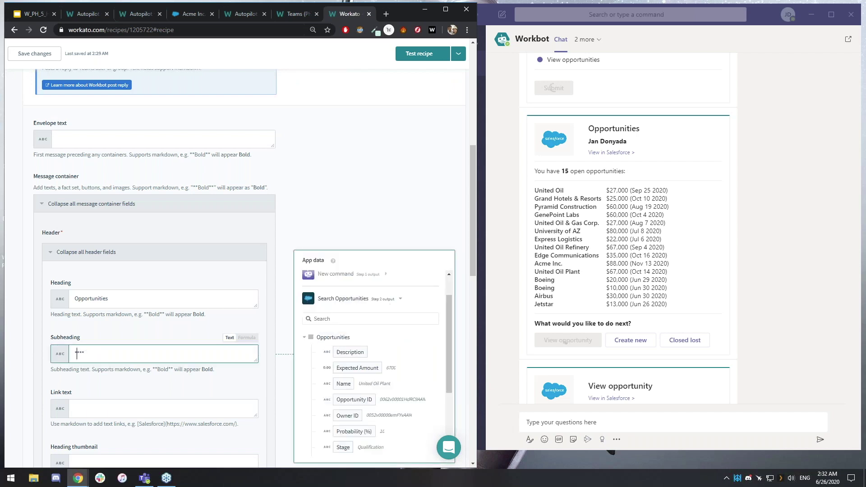
{"action": "scroll", "coordinate": [390, 364], "scroll_direction": "down", "scroll_amount": 2}
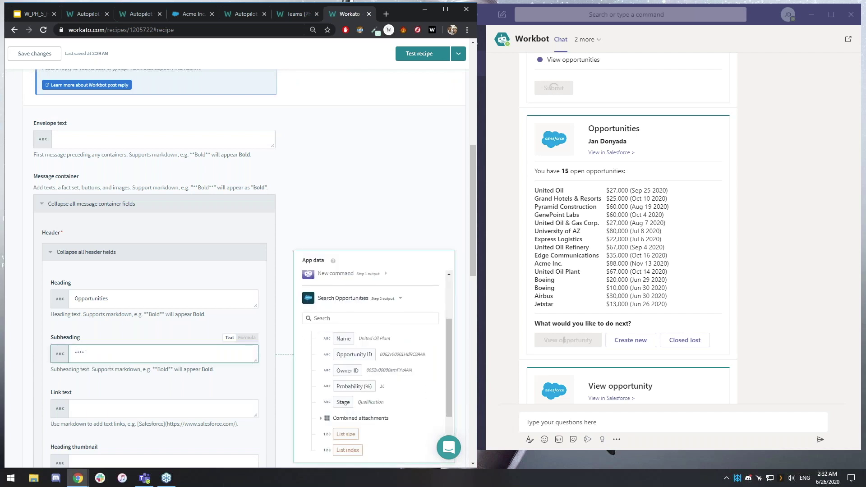
{"action": "left_click", "coordinate": [357, 318]}
{"action": "type", "text": "owner"}
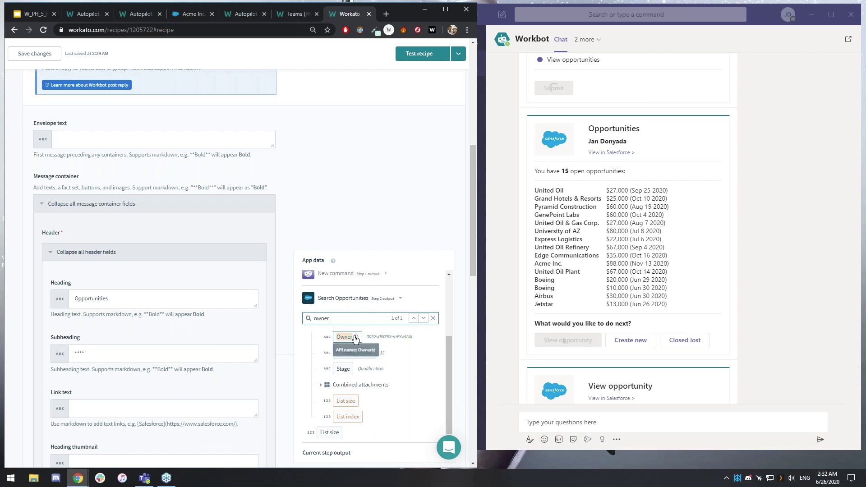
- Insert a Salesforce action between the Opportunity search and the Post reply step, using Search records
{"action": "scroll", "coordinate": [113, 188], "scroll_direction": "up", "scroll_amount": 5}
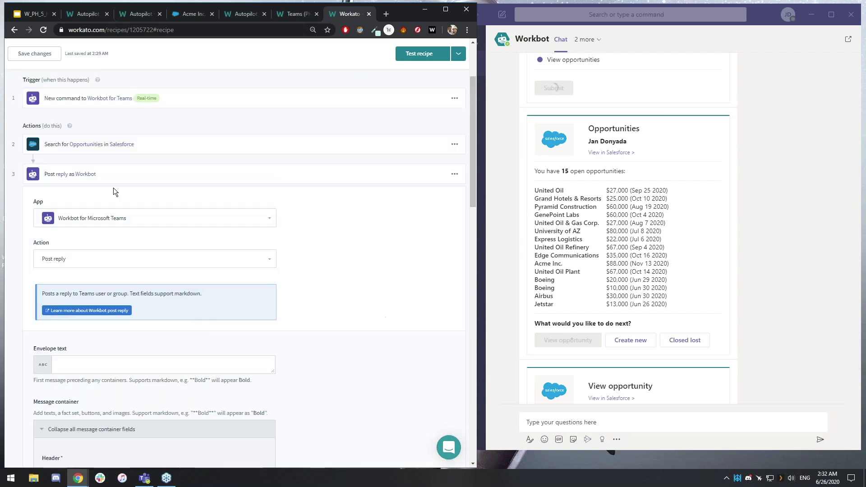
{"action": "left_click", "coordinate": [33, 159]}
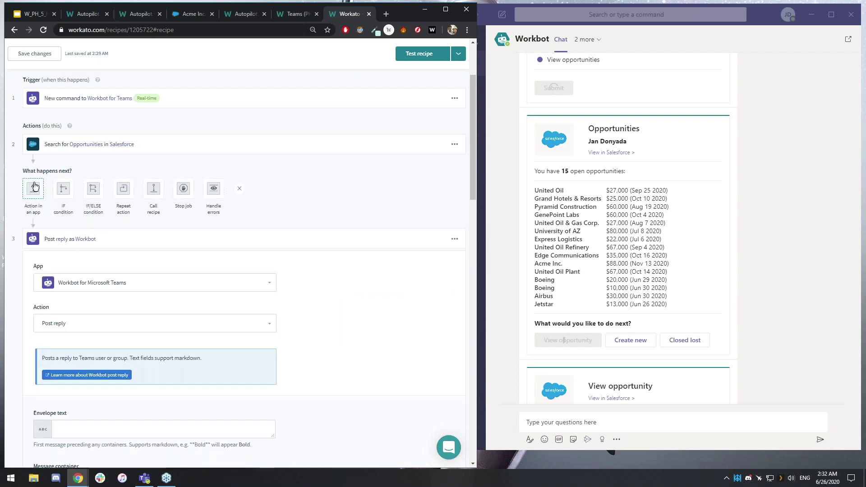
{"action": "left_click", "coordinate": [34, 190]}
{"action": "left_click", "coordinate": [91, 333]}
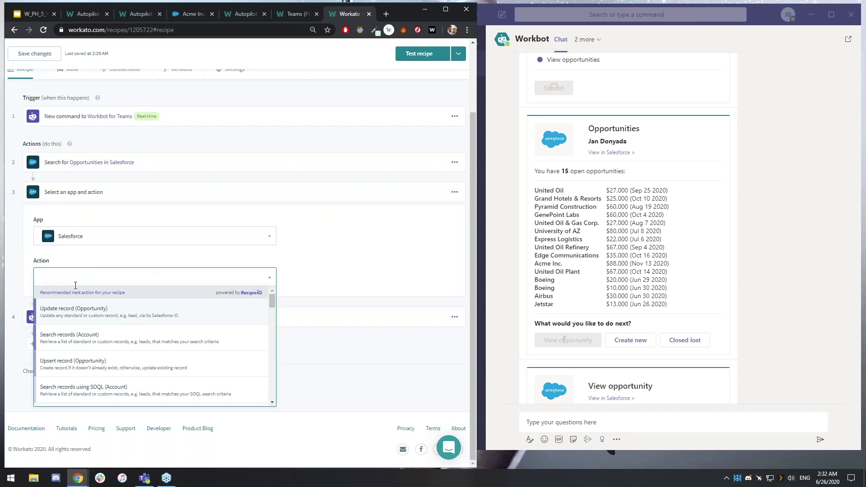
{"action": "type", "text": "searc"}
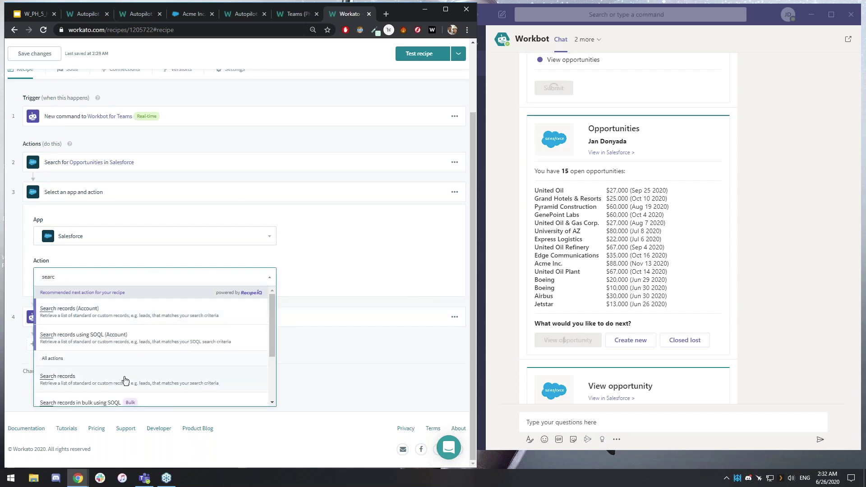
{"action": "left_click", "coordinate": [127, 387]}
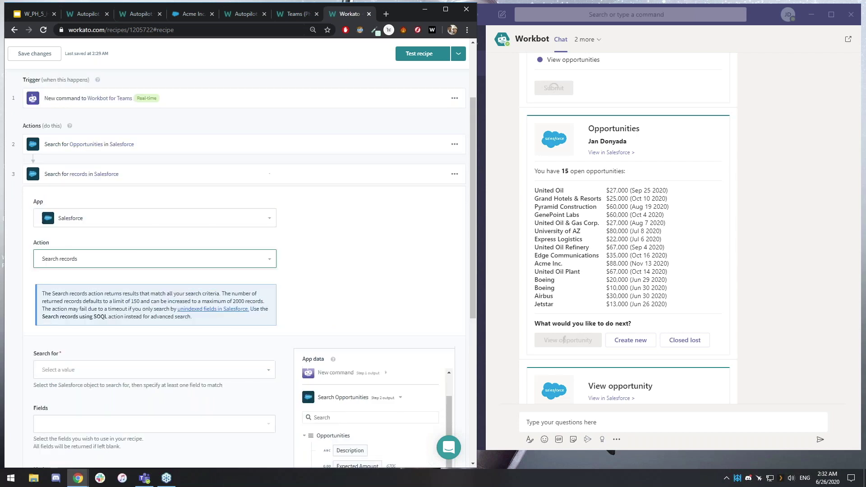
- Change the new Salesforce action from Search records to Get record details
{"action": "left_click", "coordinate": [102, 263]}
{"action": "type", "text": "get"}
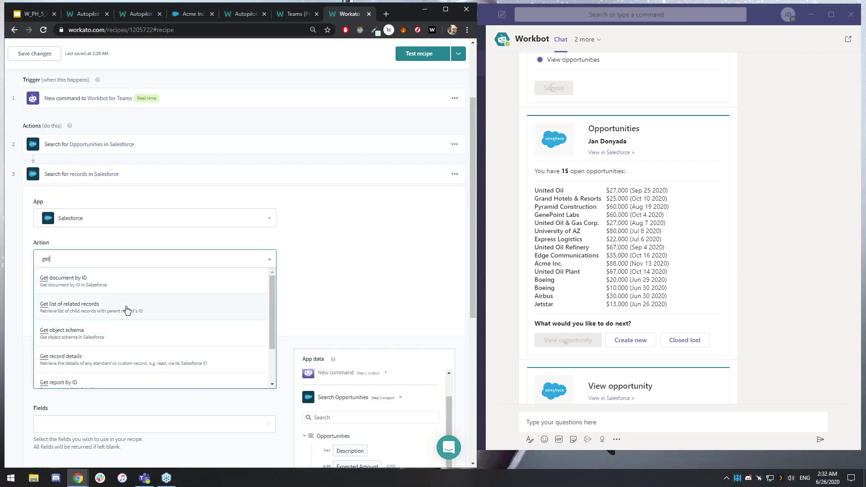
{"action": "left_click", "coordinate": [152, 360]}
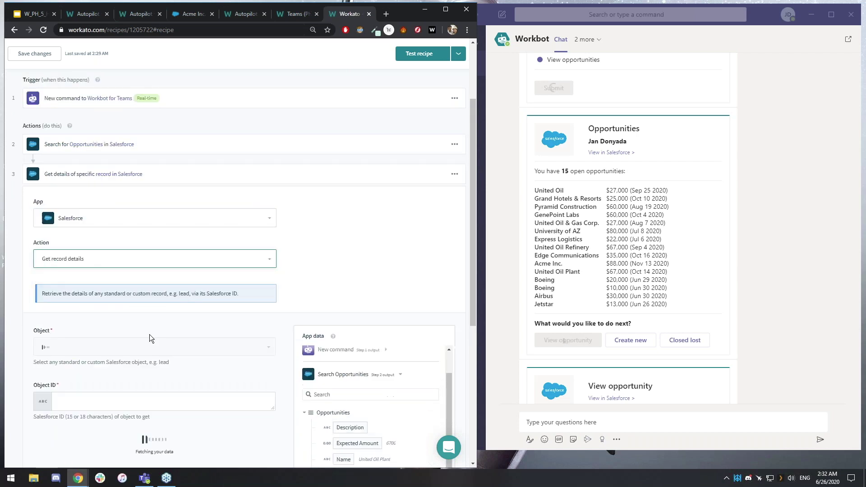
- Set the record details action's Object to User and its Object ID to the Owner ID output of the Opportunity search
{"action": "scroll", "coordinate": [58, 265], "scroll_direction": "down", "scroll_amount": 1}
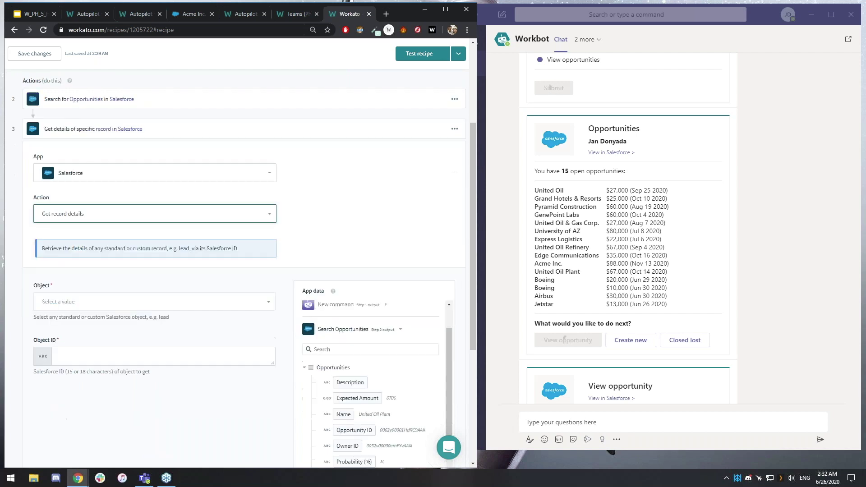
{"action": "left_click", "coordinate": [92, 307]}
{"action": "type", "text": "user"}
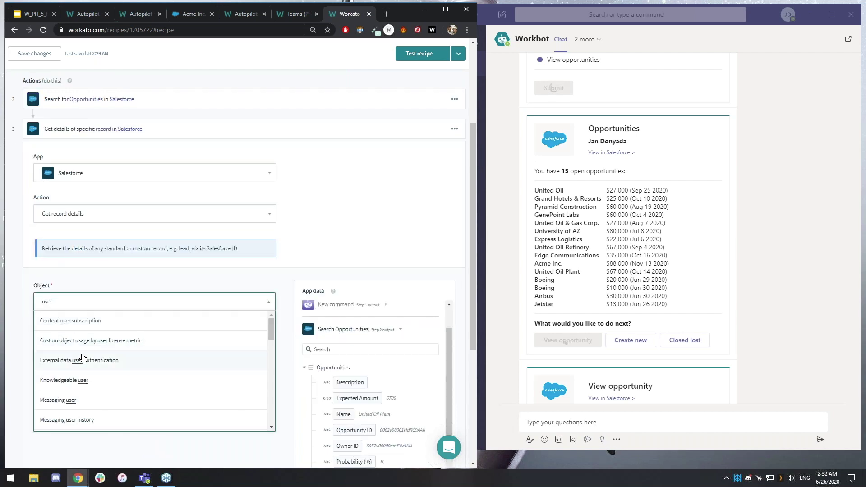
{"action": "left_click", "coordinate": [92, 393]}
{"action": "left_click", "coordinate": [112, 355]}
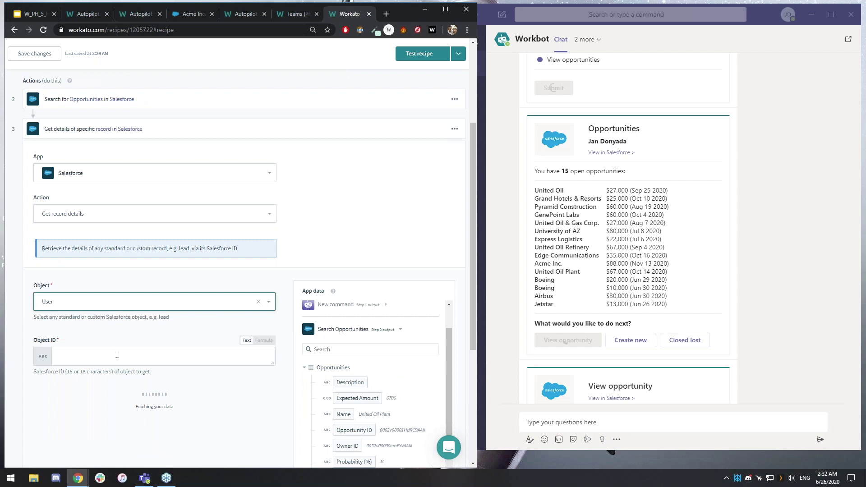
{"action": "scroll", "coordinate": [409, 422], "scroll_direction": "down", "scroll_amount": 1}
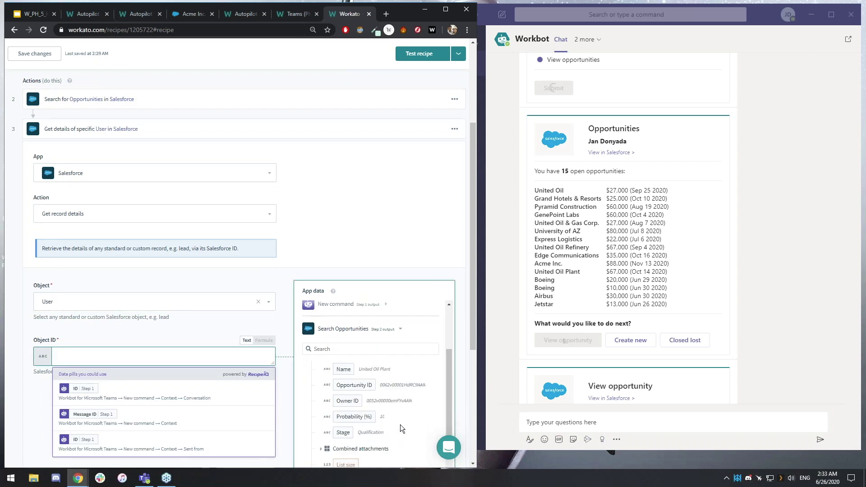
{"action": "left_click_drag", "start_coordinate": [355, 405], "coordinate": [117, 357]}
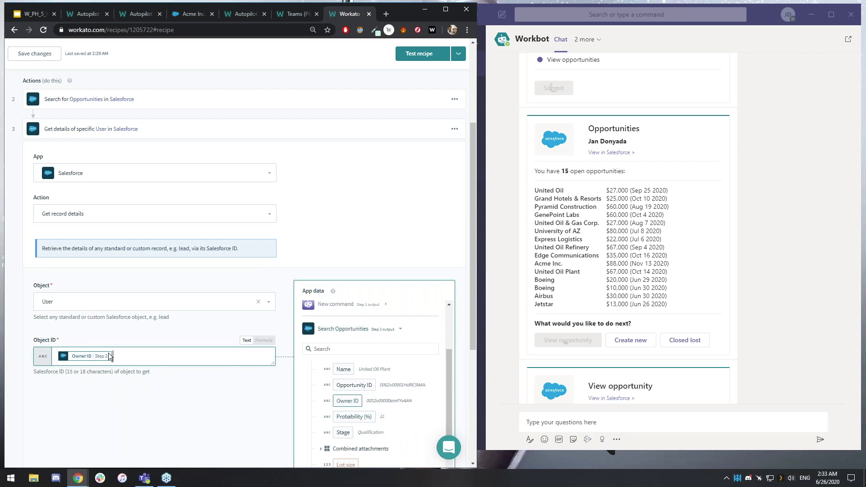
- In the Post reply header's Subheading, insert the Full Name output of Get User details between the bold markers, finding it by searching for full name
{"action": "scroll", "coordinate": [100, 356], "scroll_direction": "down", "scroll_amount": 3}
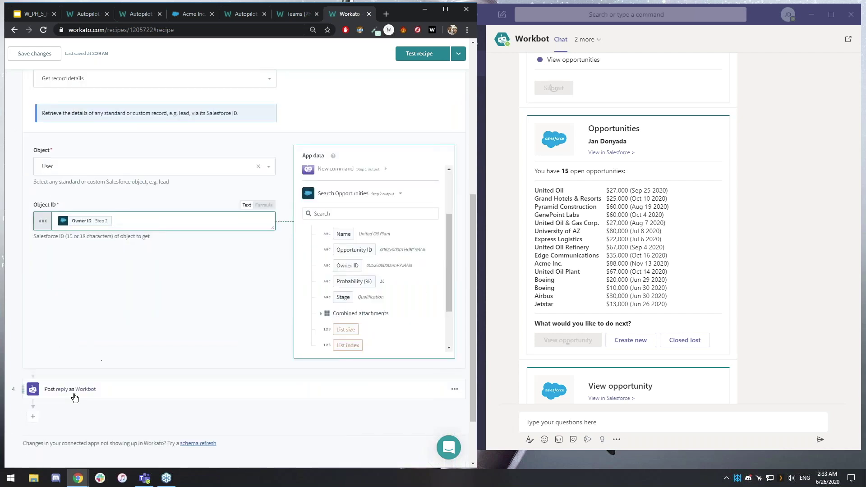
{"action": "left_click", "coordinate": [91, 402]}
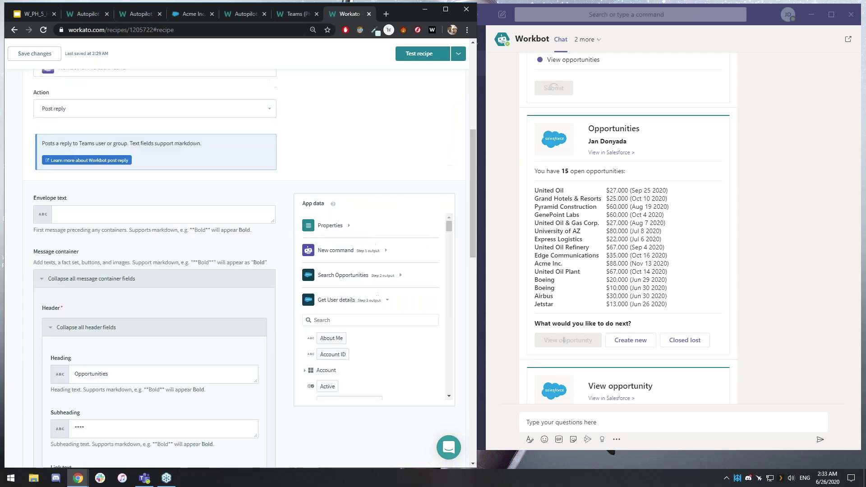
{"action": "scroll", "coordinate": [112, 420], "scroll_direction": "down", "scroll_amount": 5}
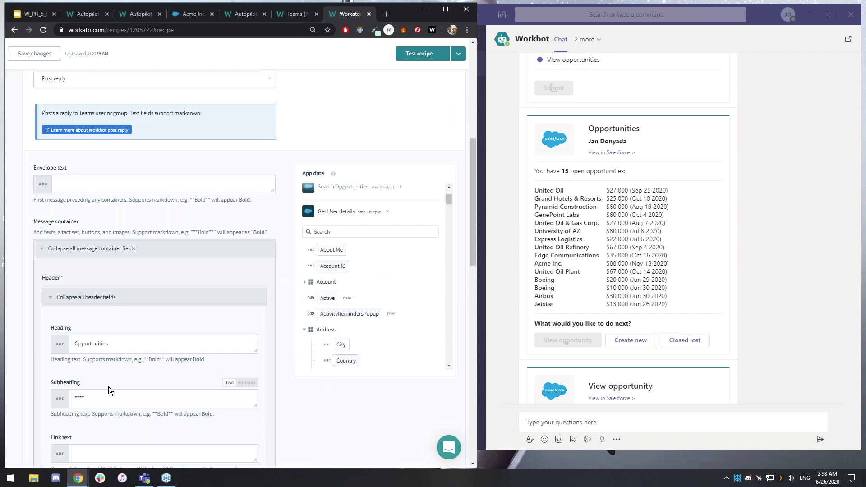
{"action": "left_click", "coordinate": [85, 307]}
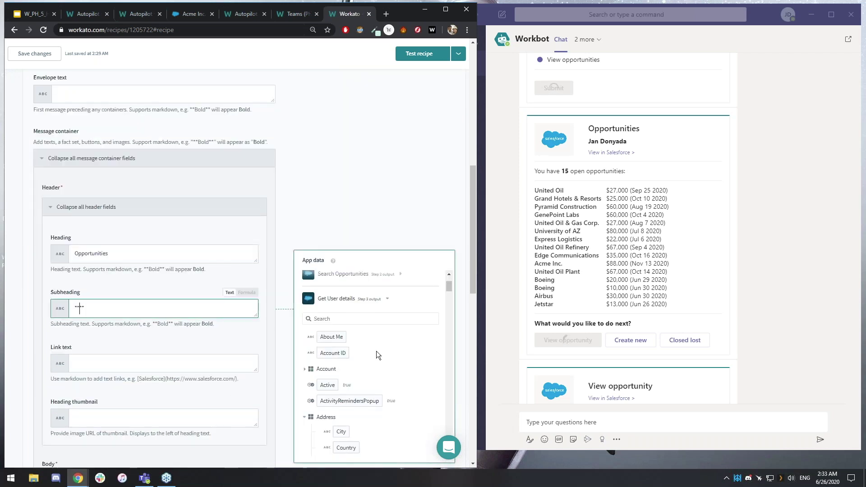
{"action": "scroll", "coordinate": [405, 361], "scroll_direction": "down", "scroll_amount": 1}
{"action": "left_click", "coordinate": [361, 319]}
{"action": "type", "text": "full name"}
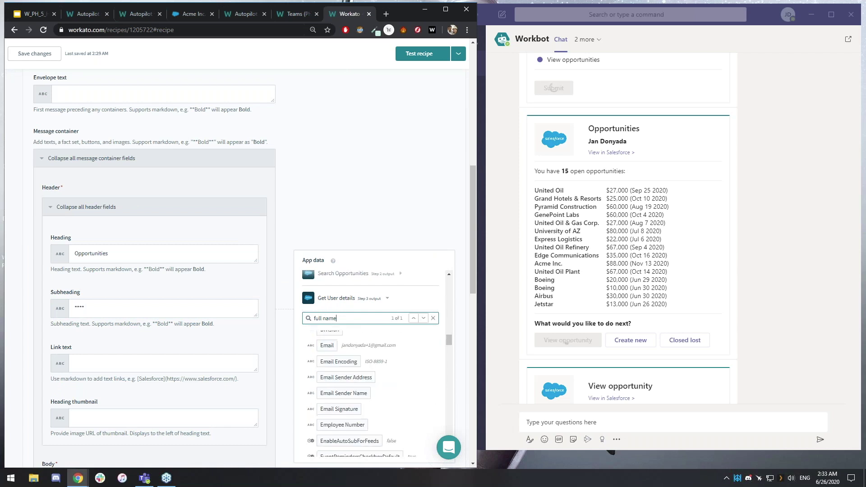
{"action": "left_click", "coordinate": [339, 340]}
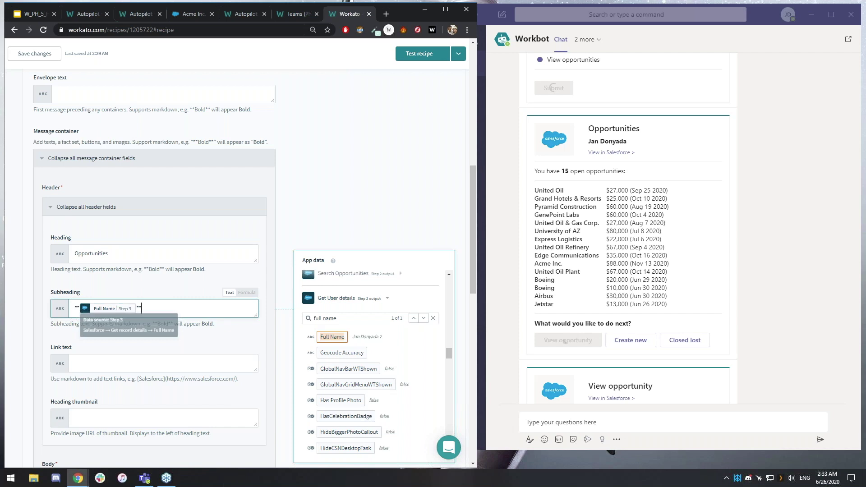
- Copy the View in Salesforce link from the Opportunities card in the Teams Workbot chat for use as the header's link
{"action": "scroll", "coordinate": [160, 282], "scroll_direction": "down", "scroll_amount": 1}
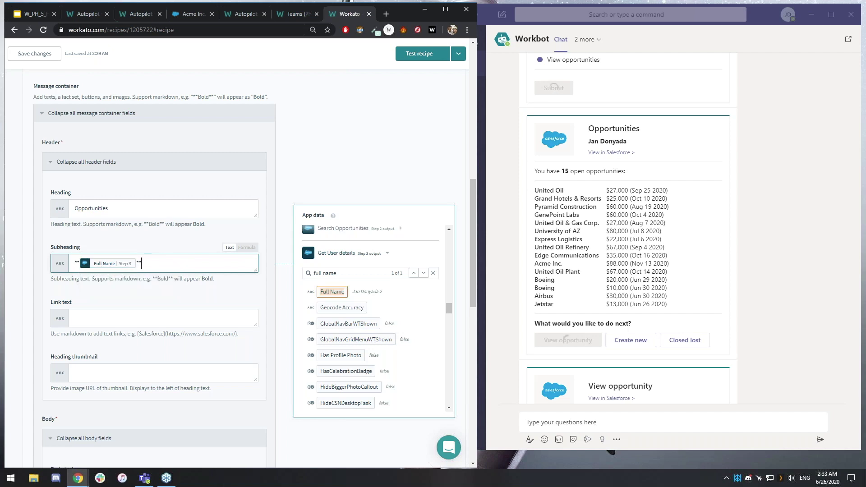
{"action": "left_click", "coordinate": [152, 319]}
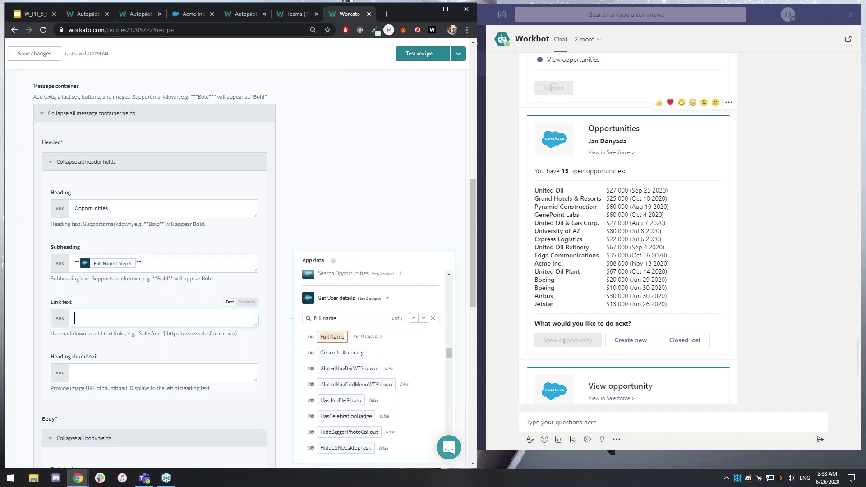
{"action": "scroll", "coordinate": [152, 321], "scroll_direction": "down", "scroll_amount": 1}
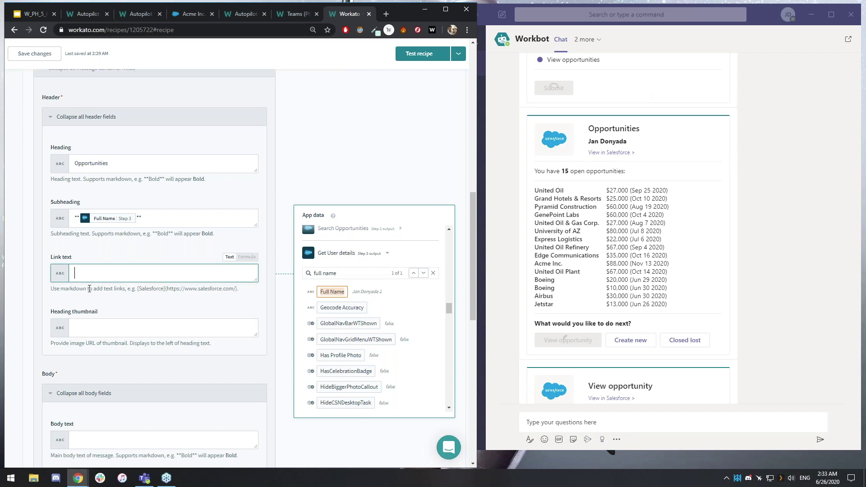
{"action": "right_click", "coordinate": [613, 153]}
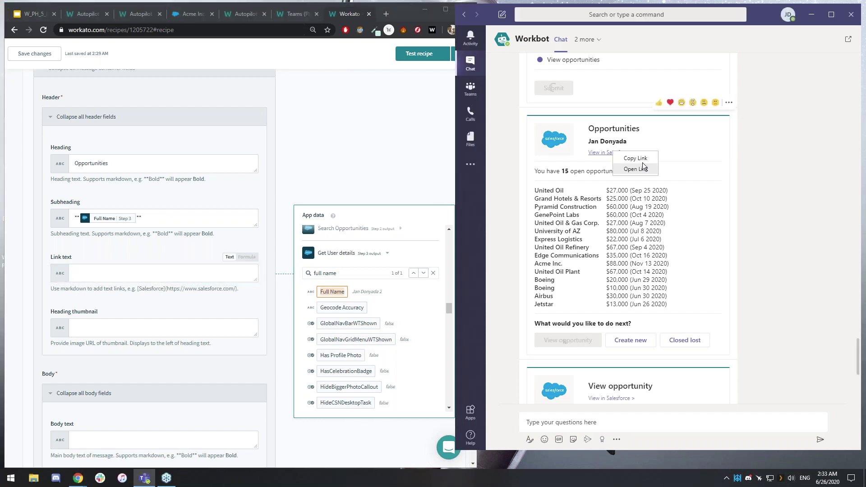
{"action": "left_click", "coordinate": [635, 158]}
{"action": "left_click", "coordinate": [130, 277]}
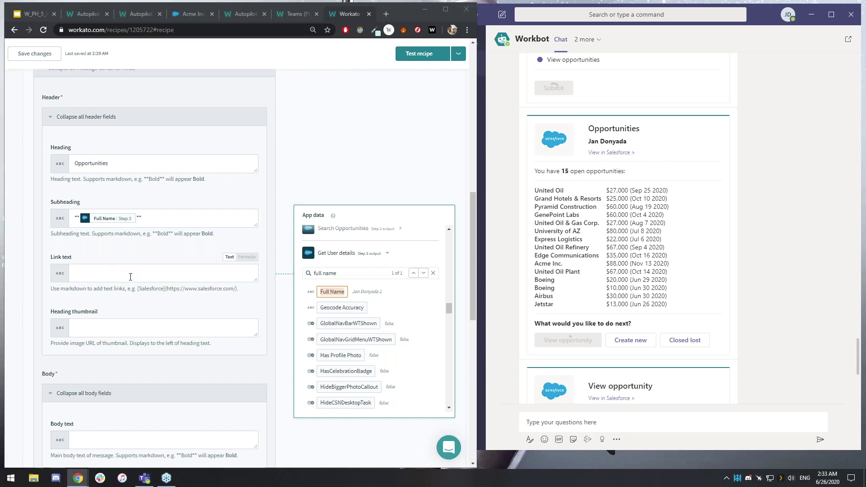
{"action": "type", "text": "[View in Salesforce"}
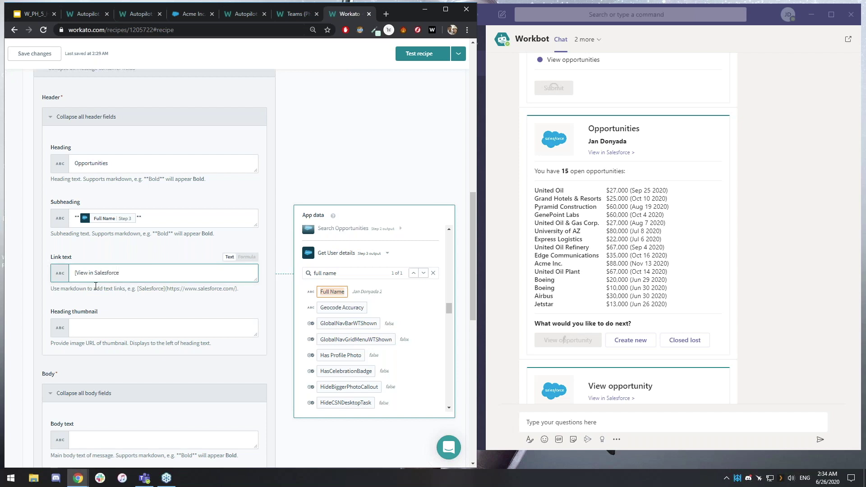
{"action": "type", "text": "]("}
{"action": "type", "text": "https://na85.lightning.force.com/lightning/o/Opportunity/list?filterName=00B1U000005E9hXUAS"}
{"action": "type", "text": ")"}
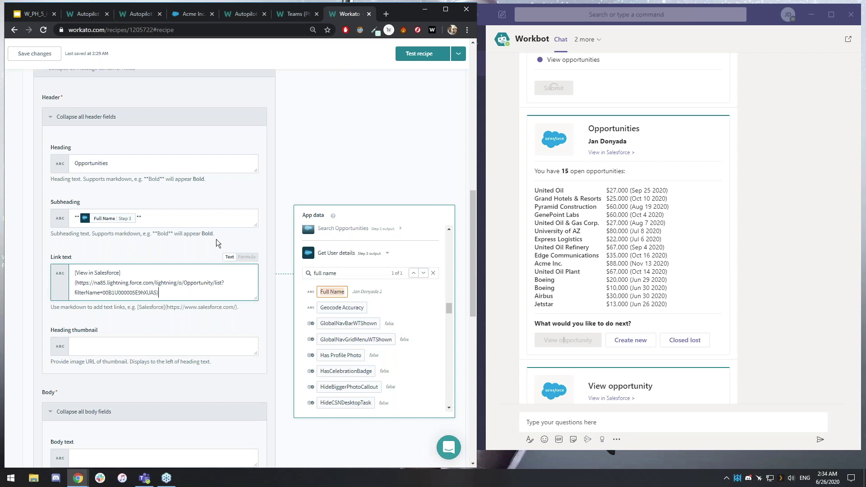
- Examine the URL of the All Opportunities list in Salesforce as the source of the link address, and return to the recipe
{"action": "left_click_drag", "start_coordinate": [159, 293], "coordinate": [75, 283]}
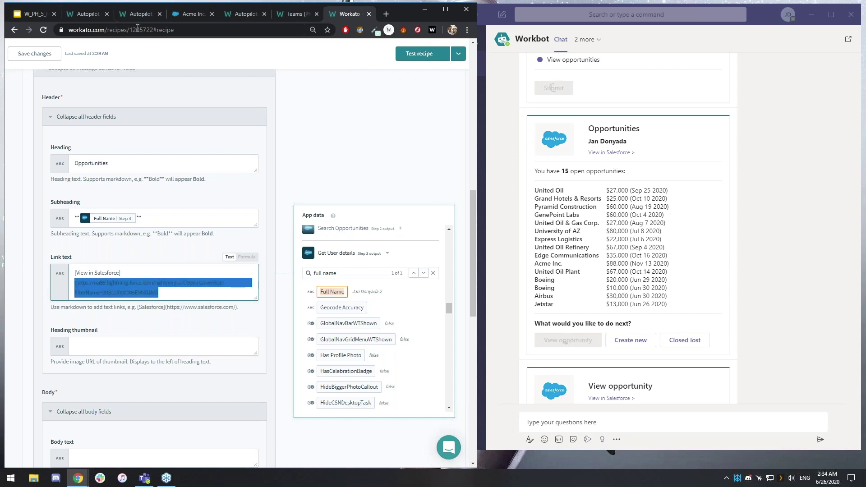
{"action": "left_click", "coordinate": [186, 14]}
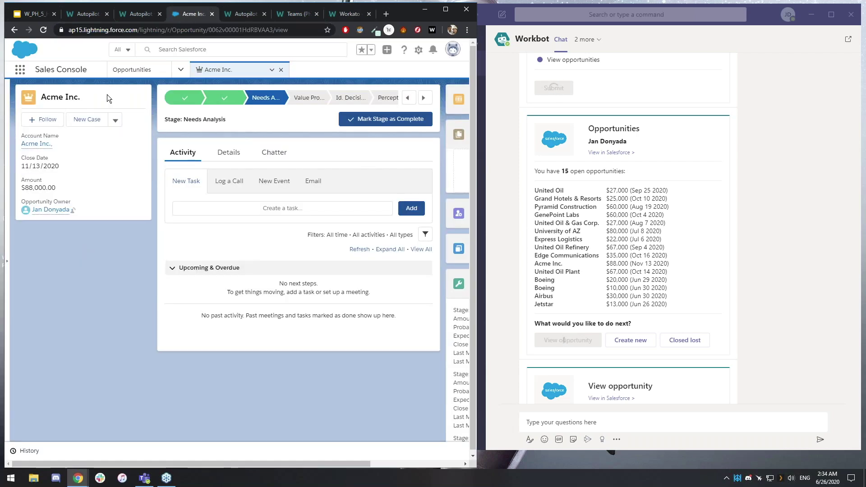
{"action": "left_click", "coordinate": [132, 70]}
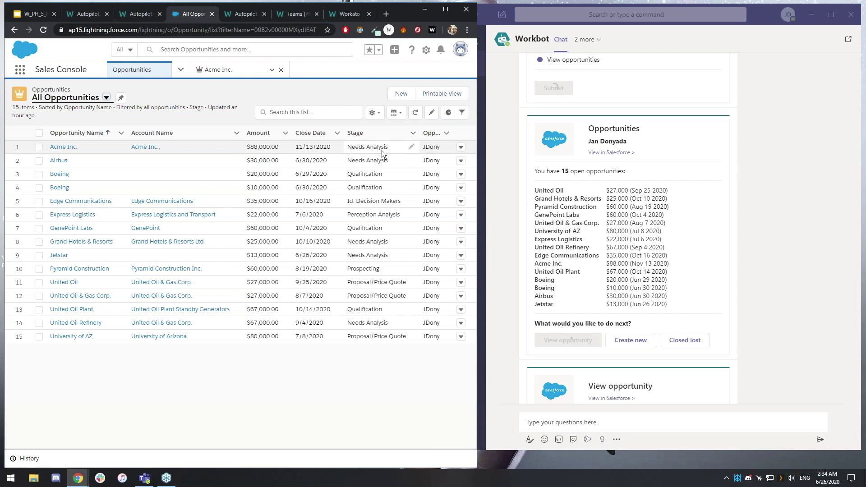
{"action": "left_click", "coordinate": [170, 34]}
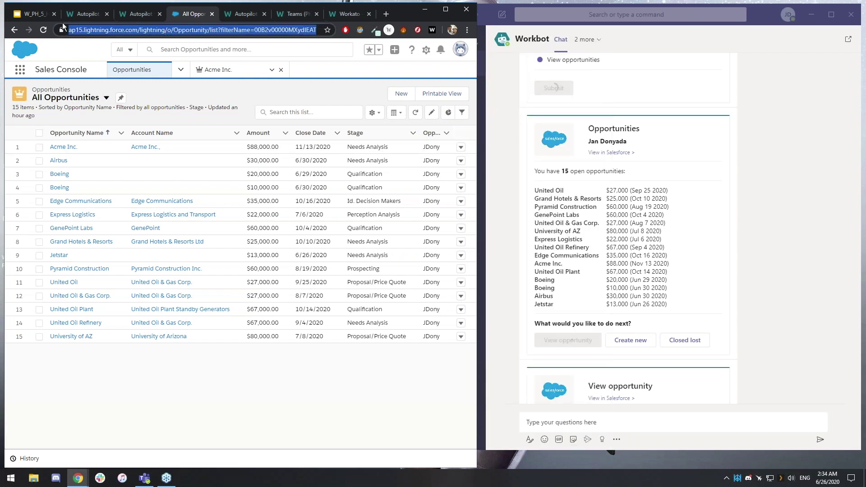
{"action": "left_click", "coordinate": [32, 15]}
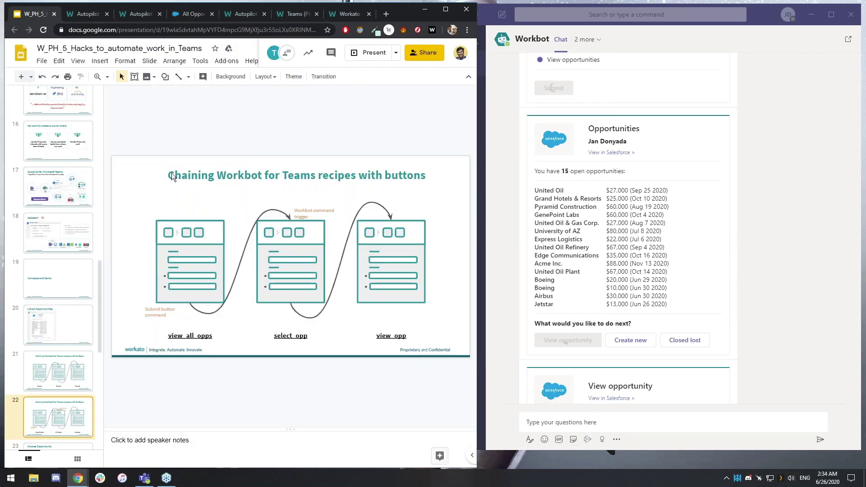
{"action": "left_click", "coordinate": [117, 15]}
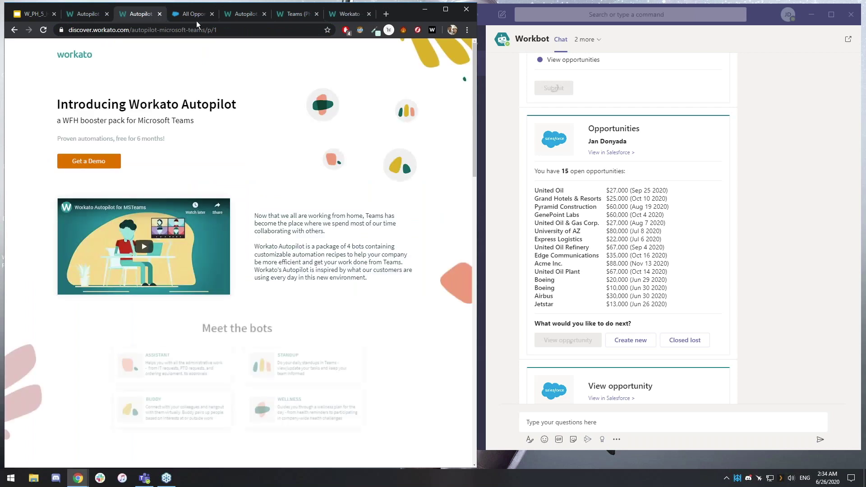
{"action": "left_click", "coordinate": [349, 14]}
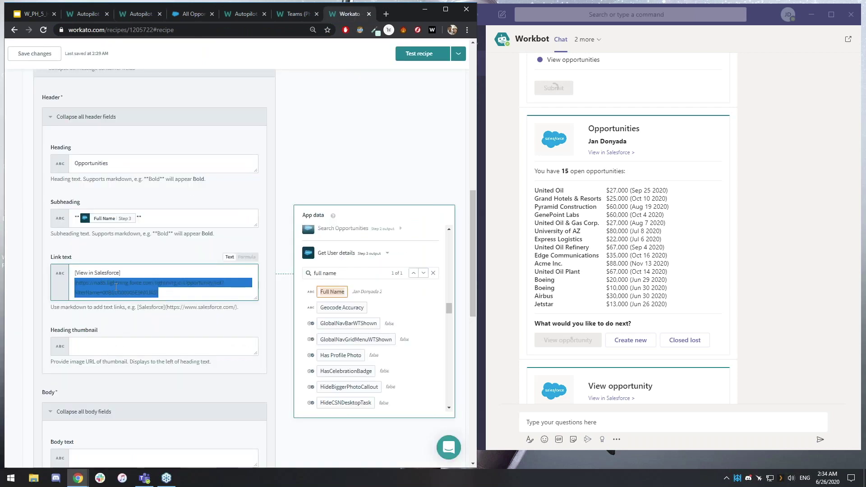
{"action": "left_click", "coordinate": [176, 293]}
{"action": "left_click", "coordinate": [162, 347]}
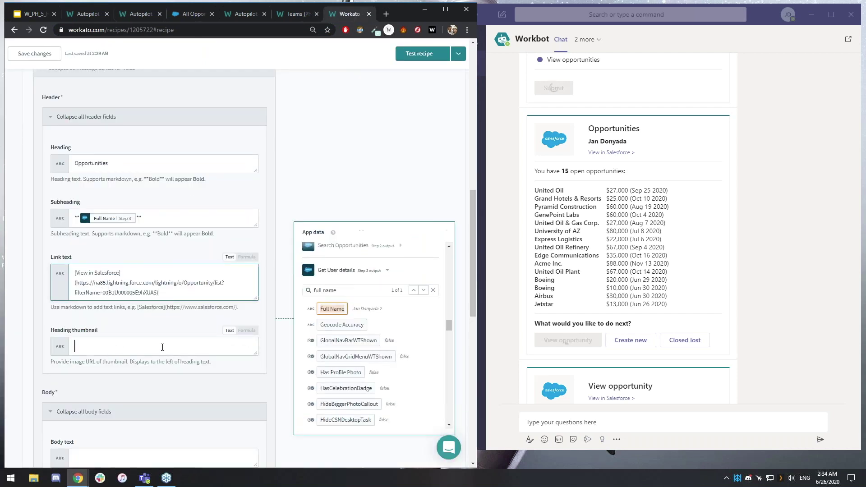
{"action": "left_click", "coordinate": [554, 143]}
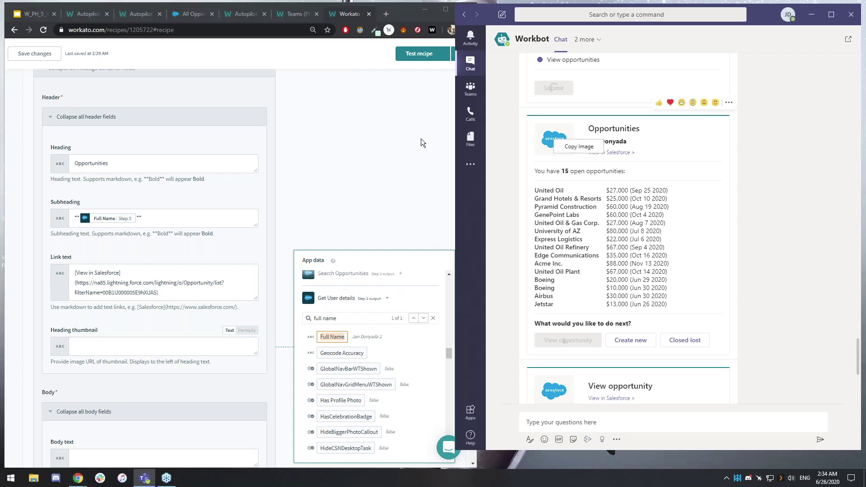
{"action": "left_click", "coordinate": [407, 134]}
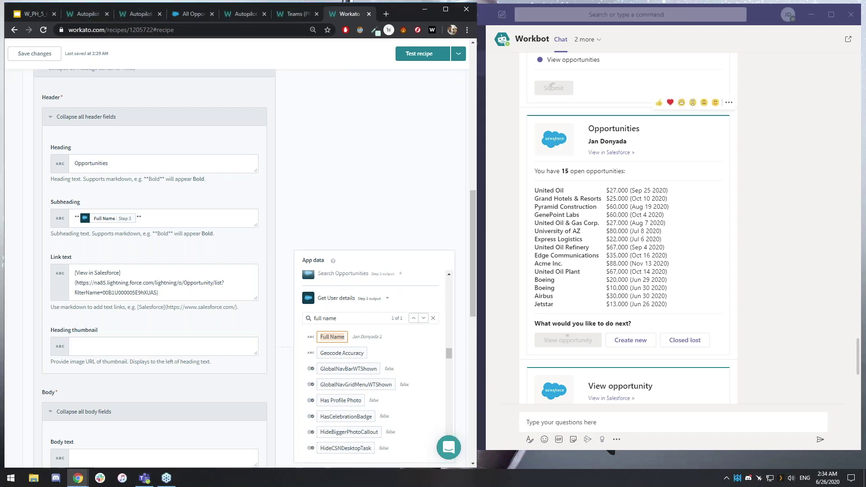
- Search the web for salesforce logo in a new browser tab
{"action": "left_click", "coordinate": [386, 14]}
{"action": "type", "text": "salesf"}
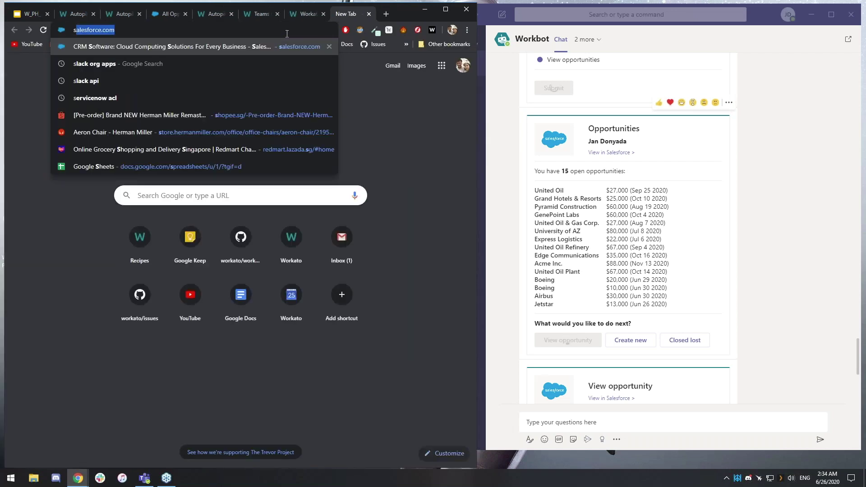
{"action": "type", "text": "orce logo"}
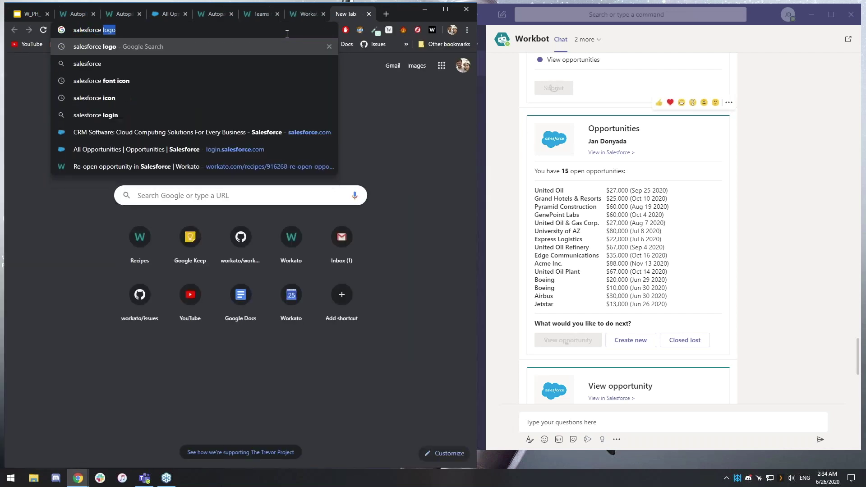
{"action": "key", "text": "Return"}
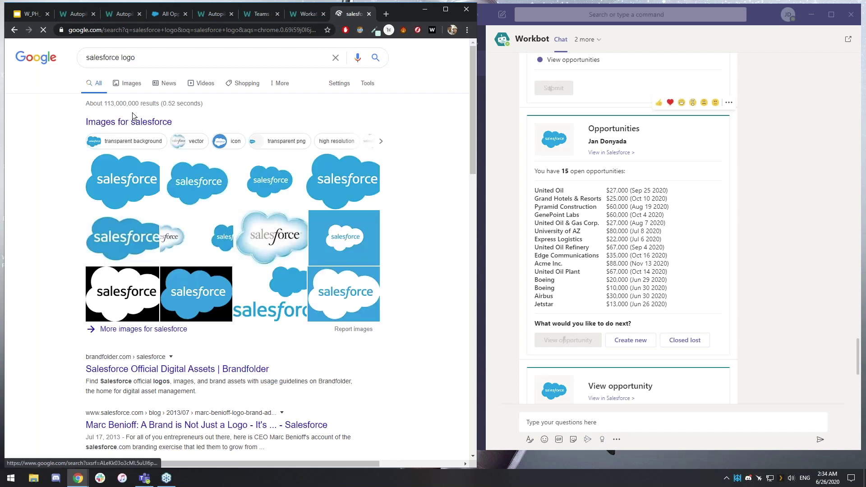
- Set the header's Heading thumbnail to the image address of Wikipedia's Salesforce logo, copied from the image search results
{"action": "left_click", "coordinate": [131, 118]}
{"action": "left_click", "coordinate": [61, 167]}
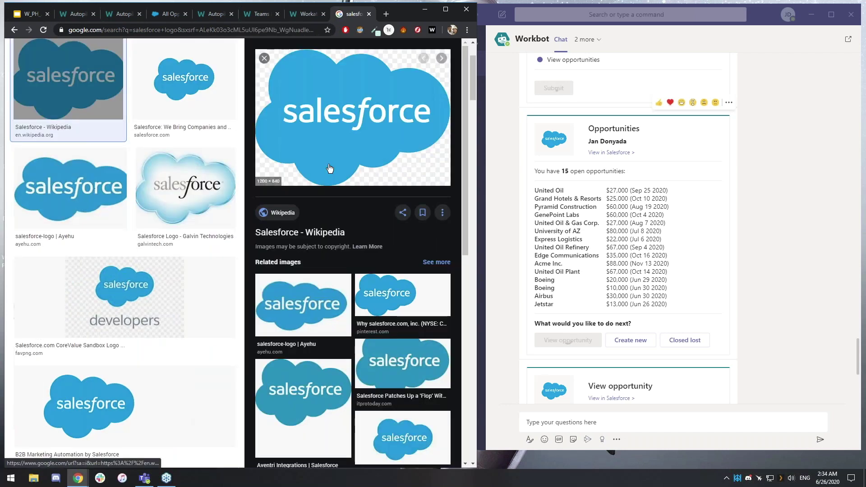
{"action": "right_click", "coordinate": [361, 125]}
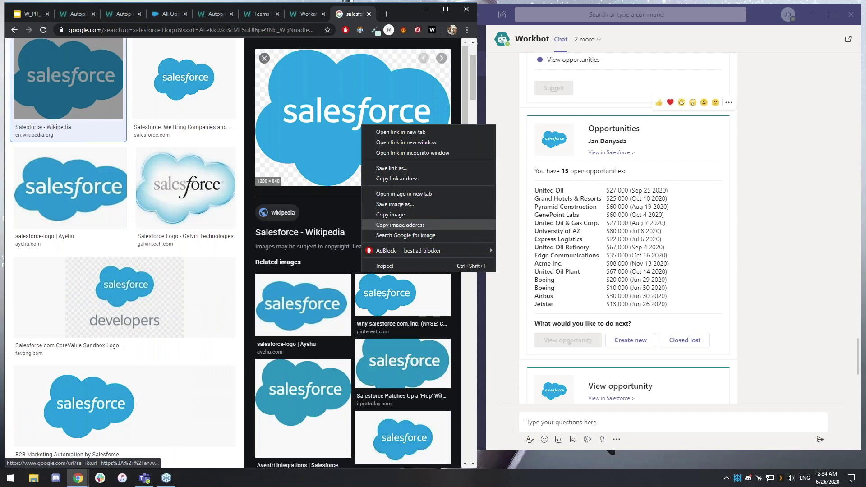
{"action": "left_click", "coordinate": [419, 225]}
{"action": "key", "text": "ctrl+Page_Up"}
{"action": "left_click", "coordinate": [128, 347]}
{"action": "key", "text": "ctrl+v"}
- Enter "You have **** open opportunities:" as the message's Body text
{"action": "scroll", "coordinate": [333, 194], "scroll_direction": "down", "scroll_amount": 2}
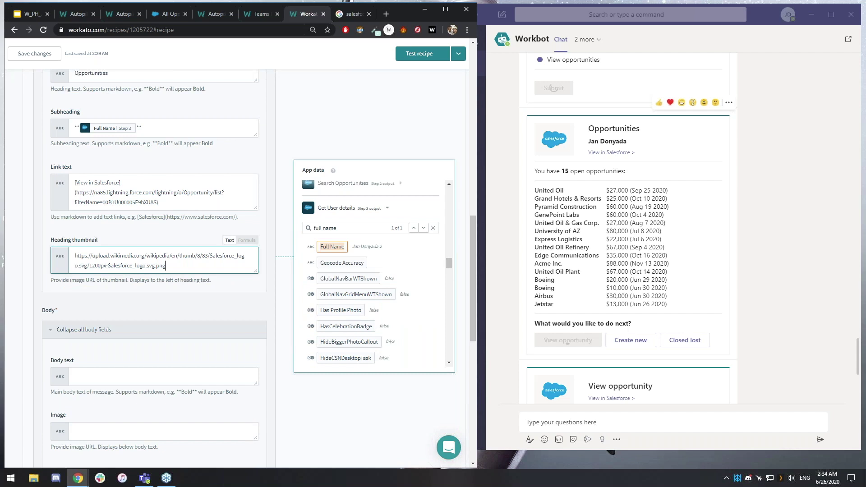
{"action": "scroll", "coordinate": [154, 270], "scroll_direction": "down", "scroll_amount": 1}
{"action": "left_click", "coordinate": [145, 331]}
{"action": "scroll", "coordinate": [123, 281], "scroll_direction": "down", "scroll_amount": 1}
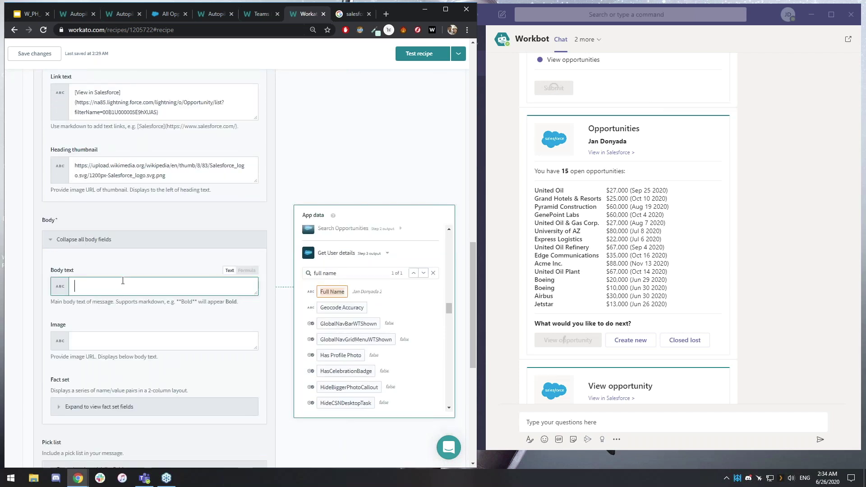
{"action": "scroll", "coordinate": [119, 243], "scroll_direction": "down", "scroll_amount": 1}
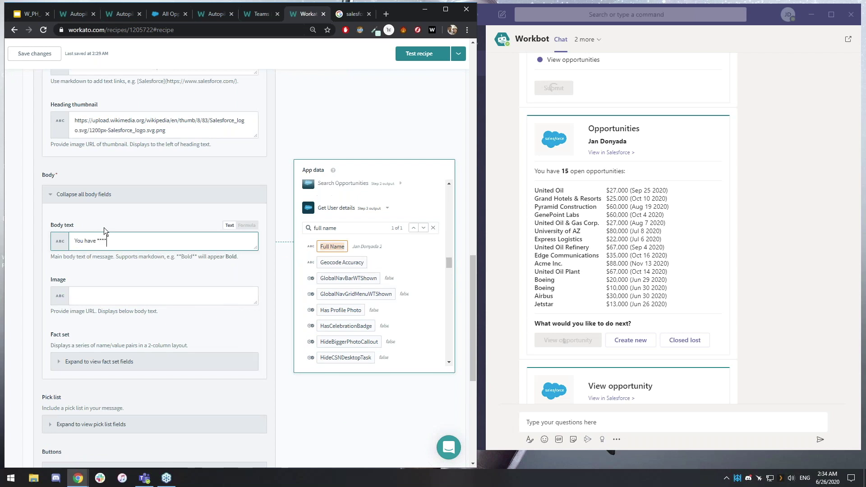
{"action": "type", "text": "opportunities:"}
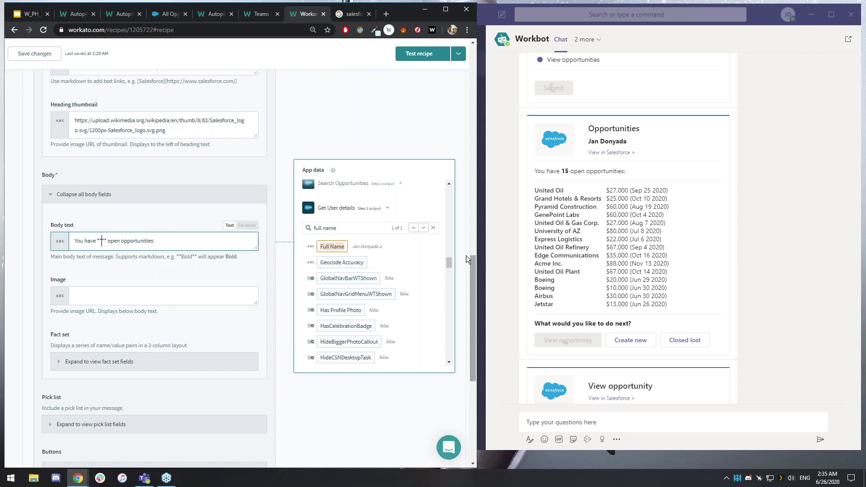
- Insert the List size of the opportunities from Search Opportunities (Step 2) between the bold asterisks in the Body text
{"action": "scroll", "coordinate": [451, 259], "scroll_direction": "up", "scroll_amount": 1}
{"action": "left_click", "coordinate": [377, 185]}
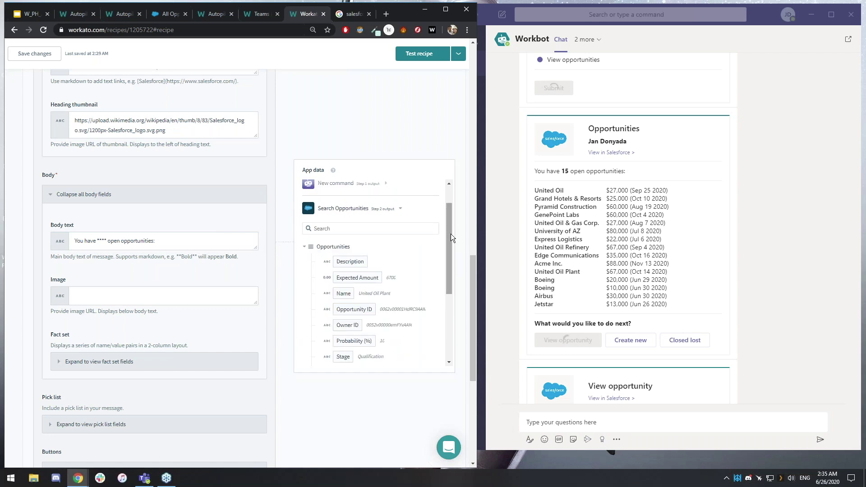
{"action": "mouse_move", "coordinate": [447, 222]}
{"action": "left_mouse_down"}
{"action": "mouse_move", "coordinate": [451, 239]}
{"action": "mouse_move", "coordinate": [450, 216]}
{"action": "left_mouse_up"}
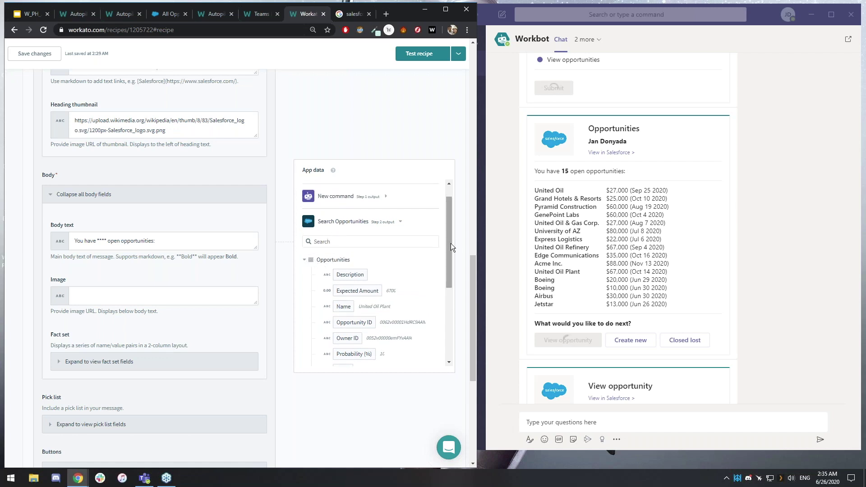
{"action": "left_click_drag", "start_coordinate": [448, 240], "coordinate": [451, 273]}
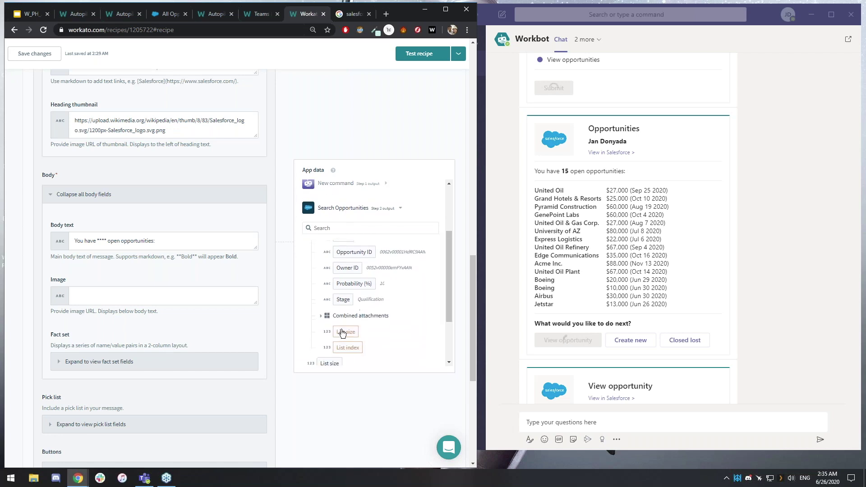
{"action": "left_click", "coordinate": [102, 240]}
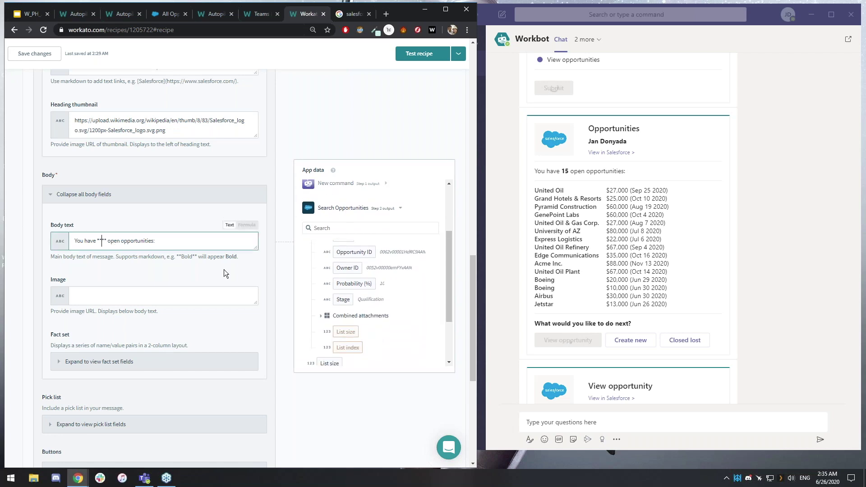
{"action": "left_click_drag", "start_coordinate": [347, 332], "coordinate": [100, 240]}
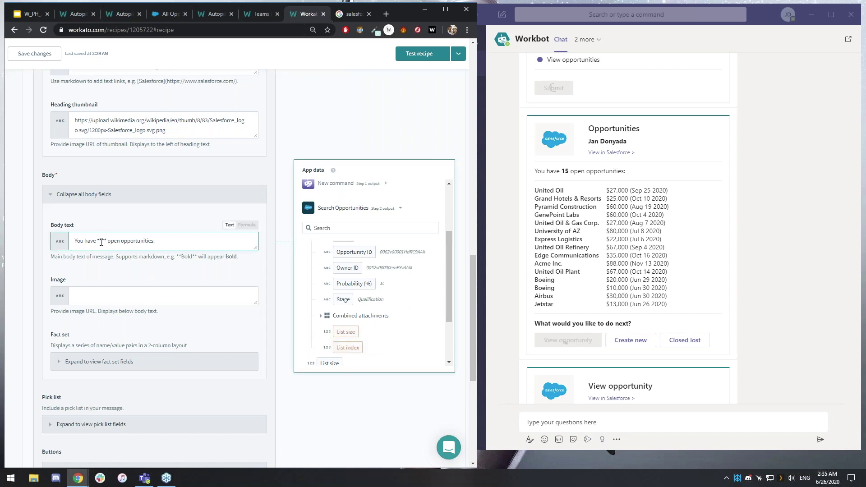
{"action": "left_click", "coordinate": [348, 331]}
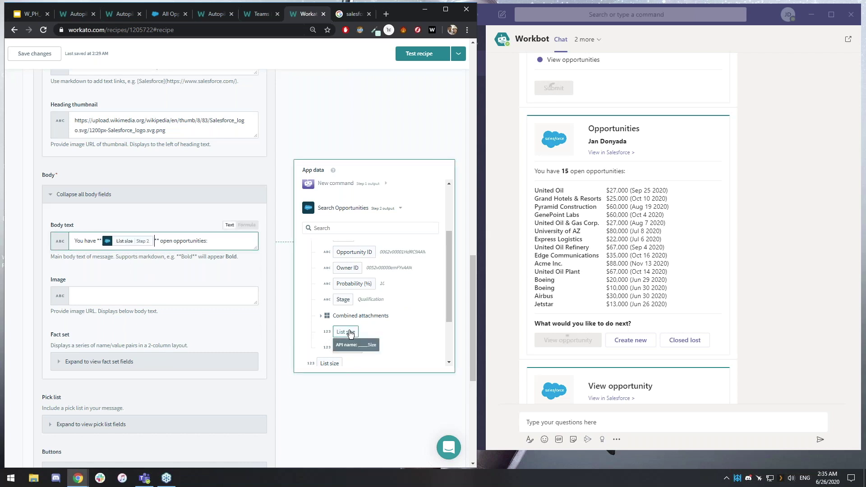
{"action": "left_click", "coordinate": [186, 242]}
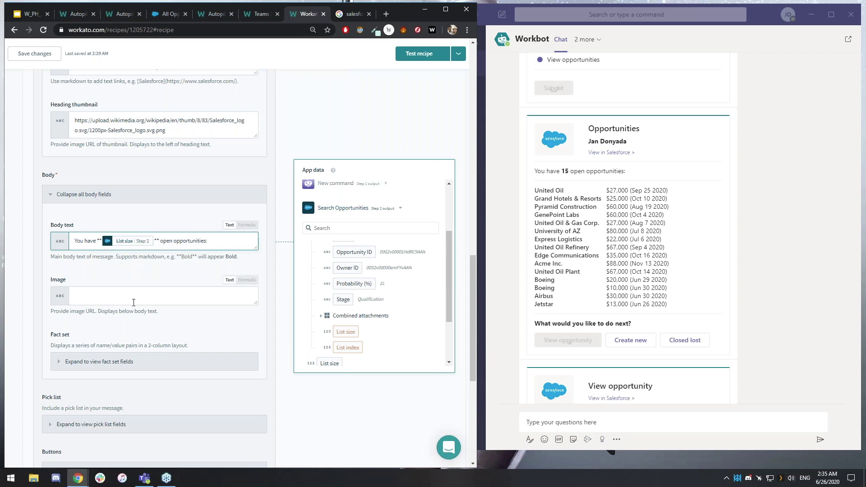
- Highlight the opportunity rows on the Teams example card and expand the fact set fields in the recipe's message body
{"action": "scroll", "coordinate": [271, 269], "scroll_direction": "down", "scroll_amount": 1}
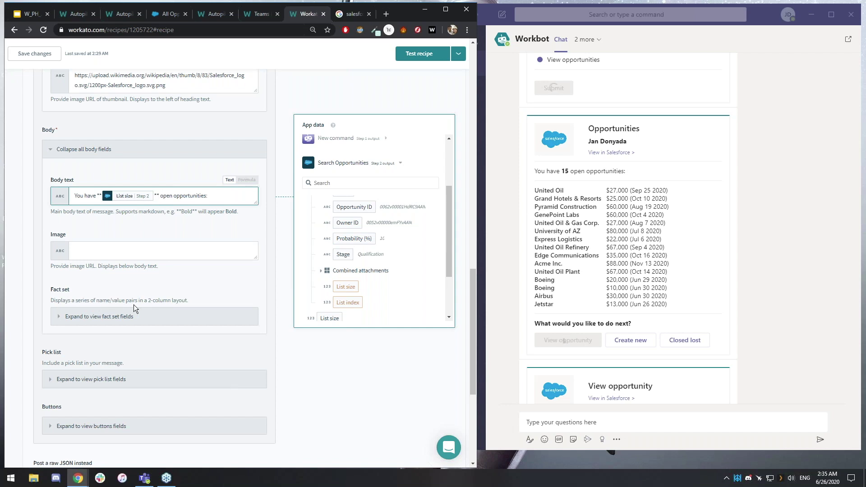
{"action": "left_click", "coordinate": [684, 302]}
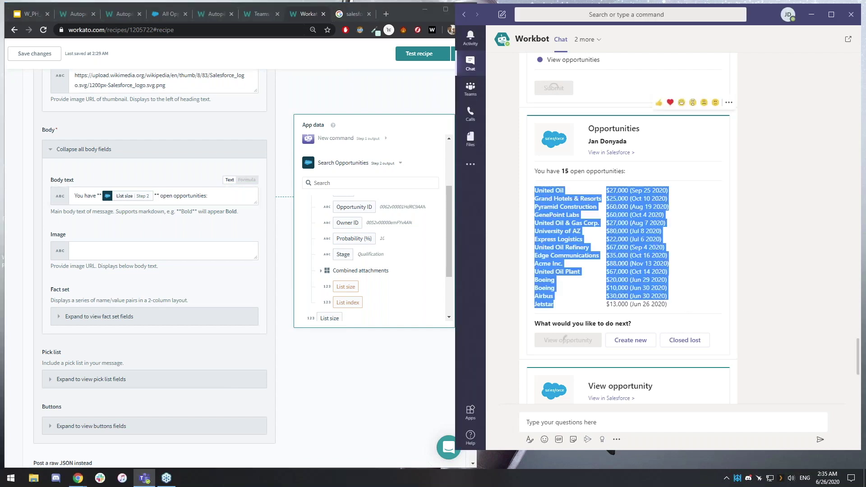
{"action": "left_click", "coordinate": [134, 316]}
{"action": "scroll", "coordinate": [185, 325], "scroll_direction": "down", "scroll_amount": 1}
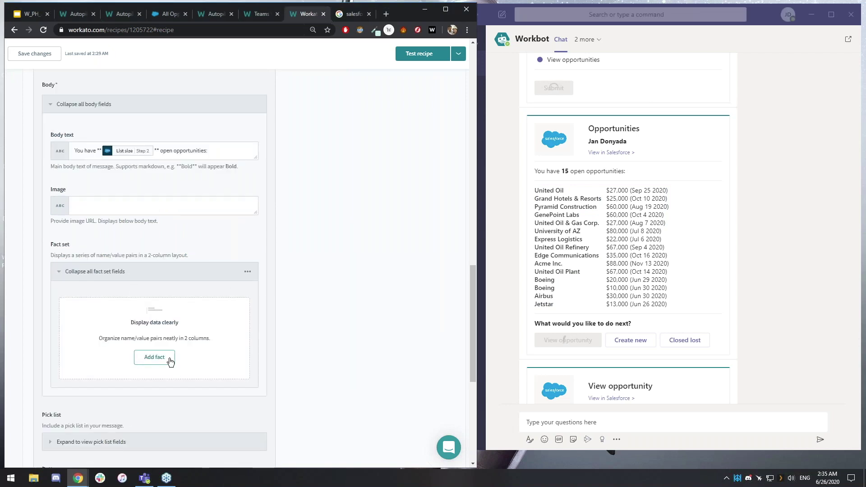
- Add two blank facts to the fixed fact set and delete both again
{"action": "left_click", "coordinate": [153, 358]}
{"action": "scroll", "coordinate": [153, 406], "scroll_direction": "down", "scroll_amount": 1}
{"action": "left_click", "coordinate": [152, 423]}
{"action": "scroll", "coordinate": [153, 406], "scroll_direction": "down", "scroll_amount": 2}
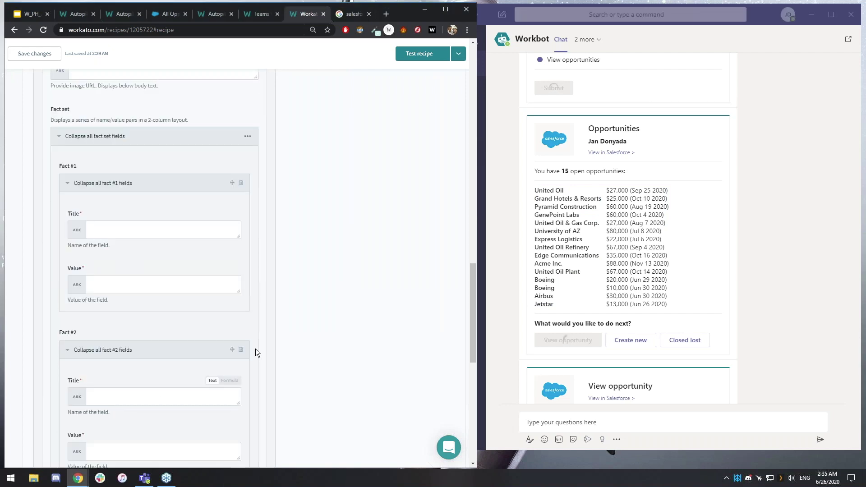
{"action": "left_click", "coordinate": [241, 350]}
{"action": "left_click", "coordinate": [159, 386]}
{"action": "left_click", "coordinate": [241, 183]}
{"action": "left_click", "coordinate": [159, 220]}
{"action": "scroll", "coordinate": [336, 207], "scroll_direction": "up", "scroll_amount": 2}
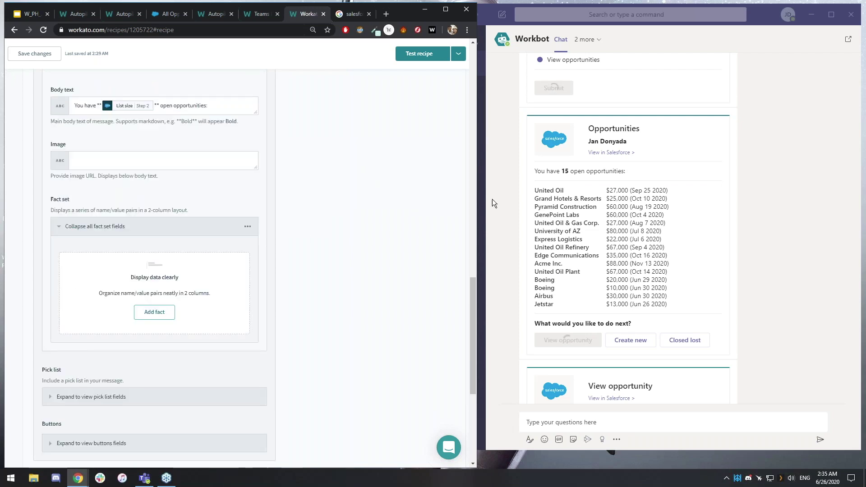
- Switch the fact set's input mode to Dynamic list, comparing it with the opportunity rows on the Teams example card
{"action": "left_click_drag", "start_coordinate": [673, 308], "coordinate": [418, 195]}
{"action": "left_click", "coordinate": [264, 245]}
{"action": "left_click", "coordinate": [245, 227]}
{"action": "left_click", "coordinate": [198, 227]}
{"action": "left_click", "coordinate": [247, 226]}
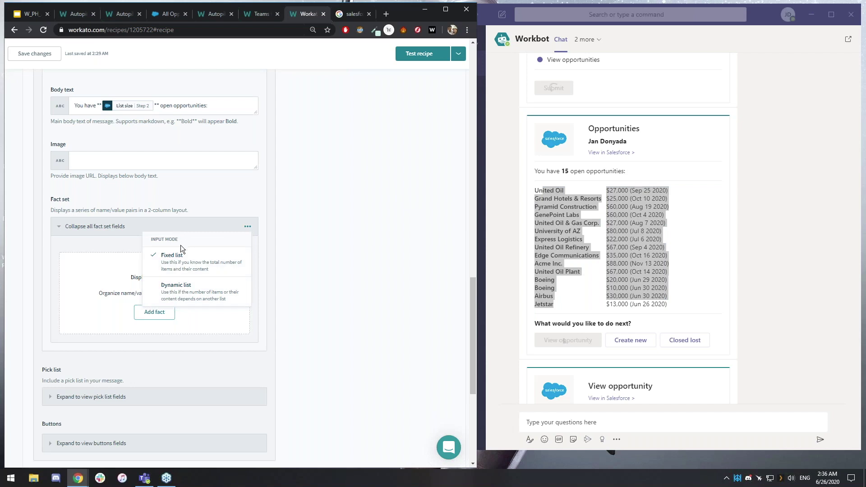
{"action": "left_click", "coordinate": [180, 294]}
- Set the Fact set source list to the Opportunities list from Search Opportunities (Step 2)
{"action": "left_click", "coordinate": [170, 273]}
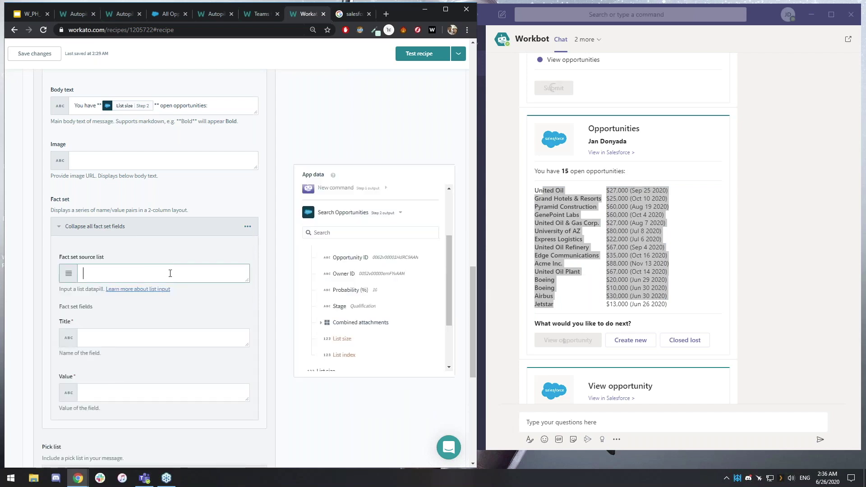
{"action": "scroll", "coordinate": [312, 194], "scroll_direction": "down", "scroll_amount": 1}
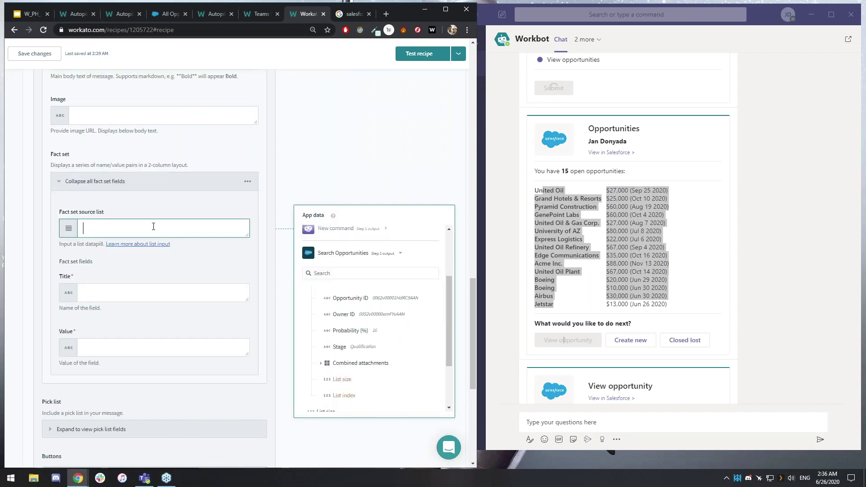
{"action": "scroll", "coordinate": [374, 319], "scroll_direction": "up", "scroll_amount": 2}
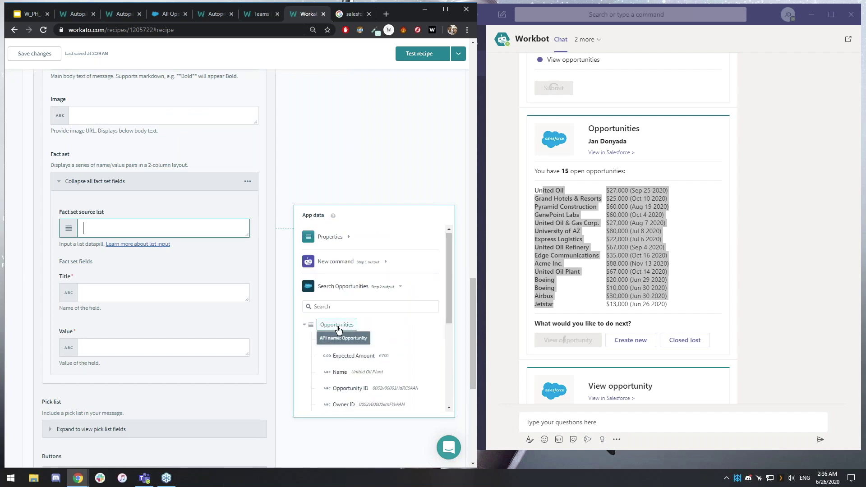
{"action": "left_click_drag", "start_coordinate": [338, 329], "coordinate": [131, 238]}
- Search the Search Opportunities data for "name" and set the fact's Title to the opportunity Name (Step 2)
{"action": "left_click", "coordinate": [147, 294]}
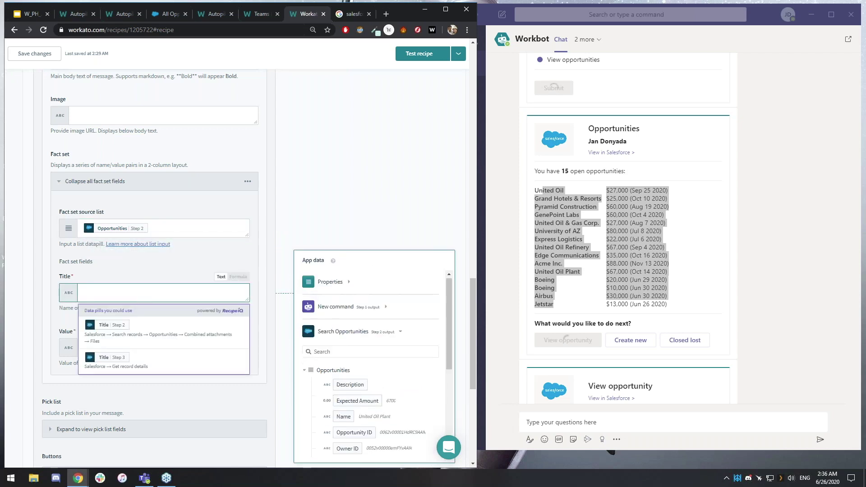
{"action": "scroll", "coordinate": [299, 206], "scroll_direction": "down", "scroll_amount": 1}
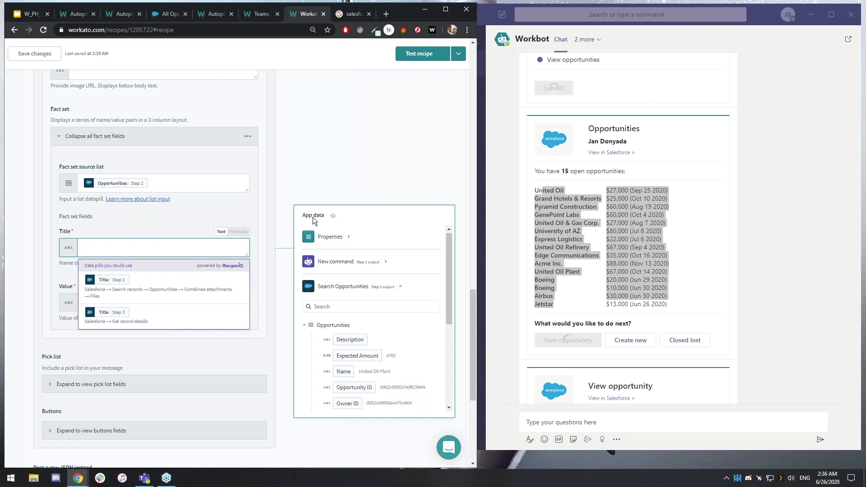
{"action": "left_click", "coordinate": [563, 287]}
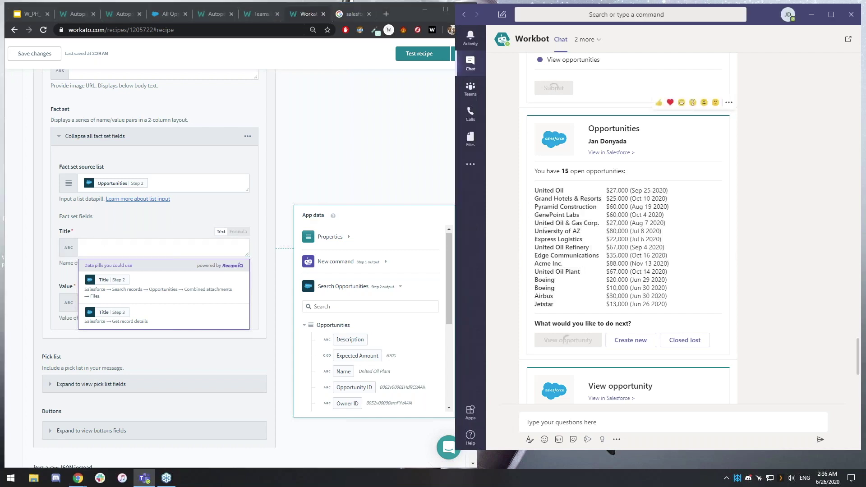
{"action": "left_click", "coordinate": [336, 307]}
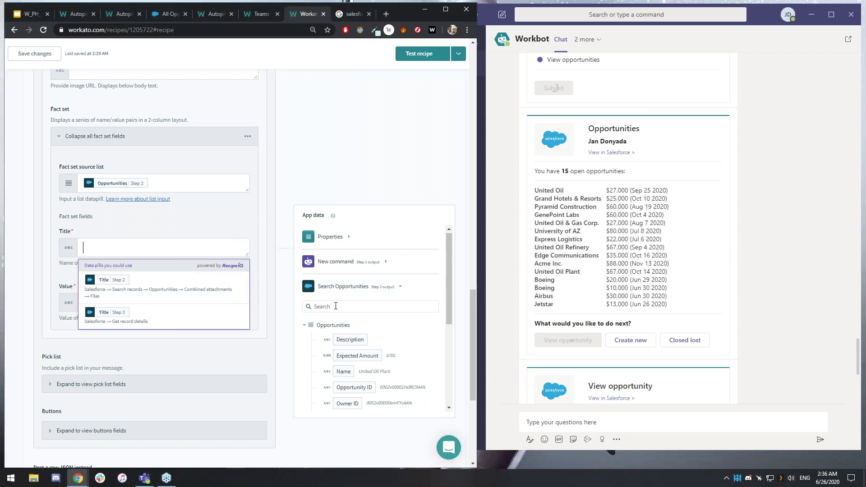
{"action": "left_click", "coordinate": [335, 306]}
{"action": "type", "text": "name"}
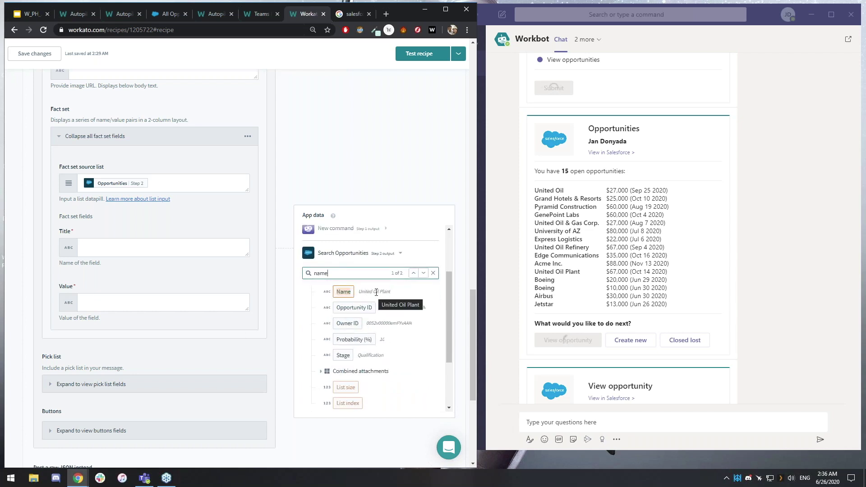
{"action": "left_click", "coordinate": [343, 292]}
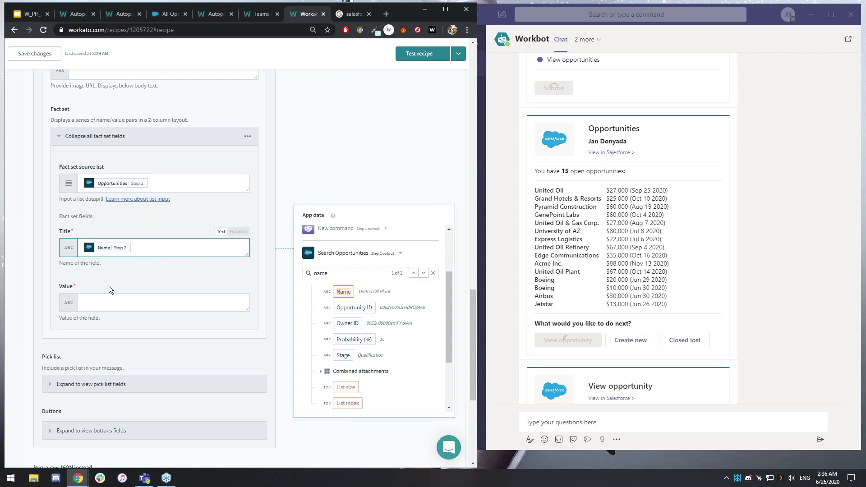
- Search the Search Opportunities data for "exp" and set the fact's Value to Expected Amount (Step 2)
{"action": "left_click", "coordinate": [103, 305]}
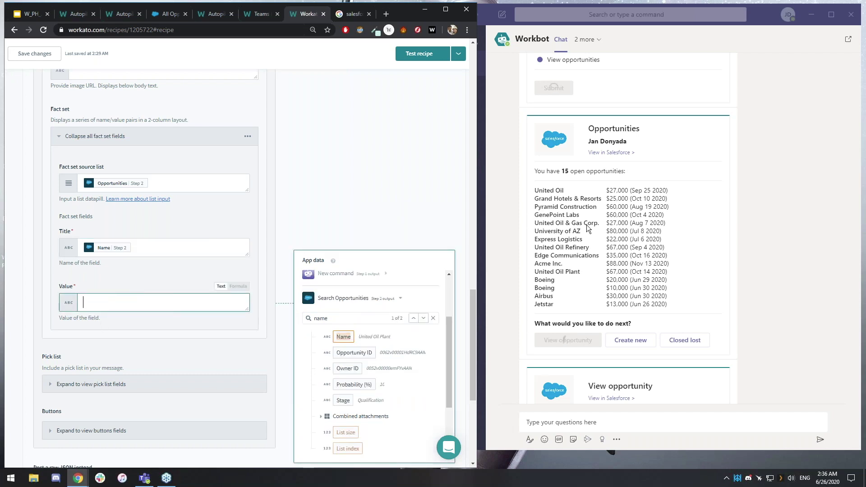
{"action": "left_click", "coordinate": [355, 319]}
{"action": "key", "text": "ctrl+a"}
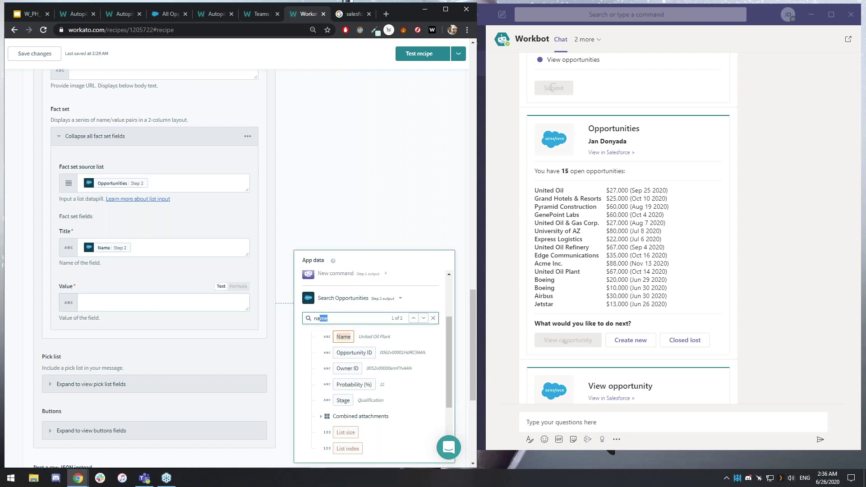
{"action": "type", "text": "exp"}
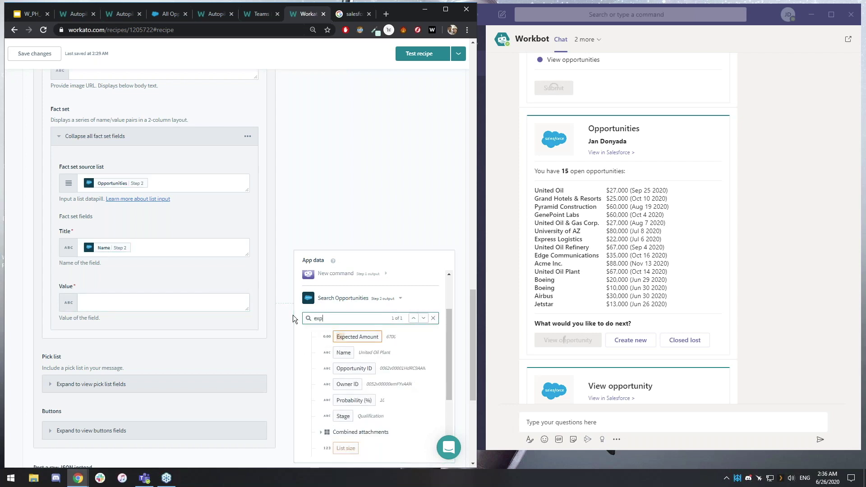
{"action": "left_click", "coordinate": [344, 337]}
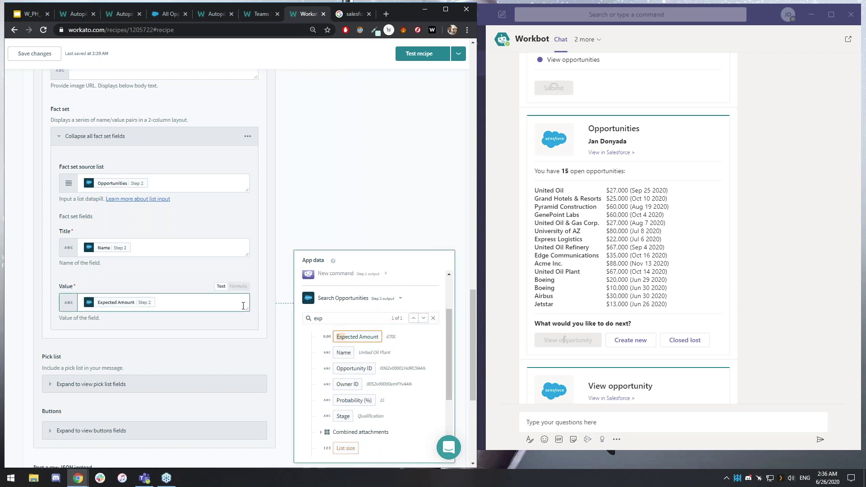
- Switch the fact's Value to formula mode and append .to_currency(precision:0) to Expected Amount
{"action": "left_click", "coordinate": [353, 318]}
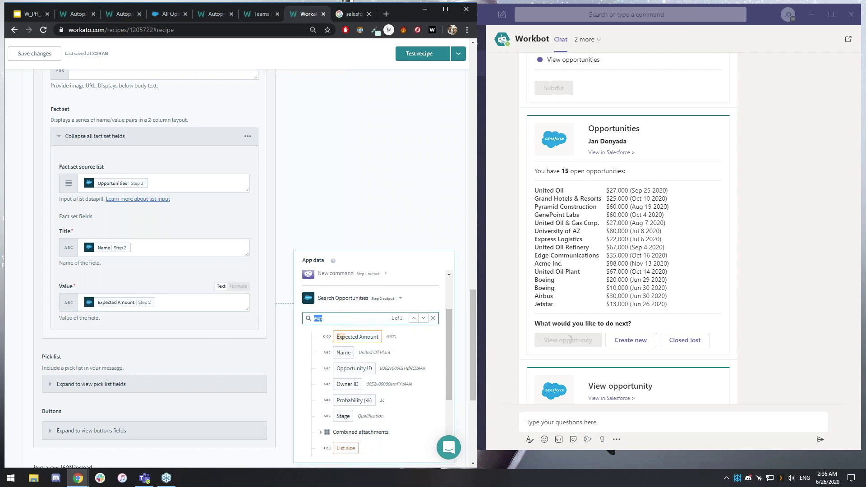
{"action": "left_click", "coordinate": [175, 304]}
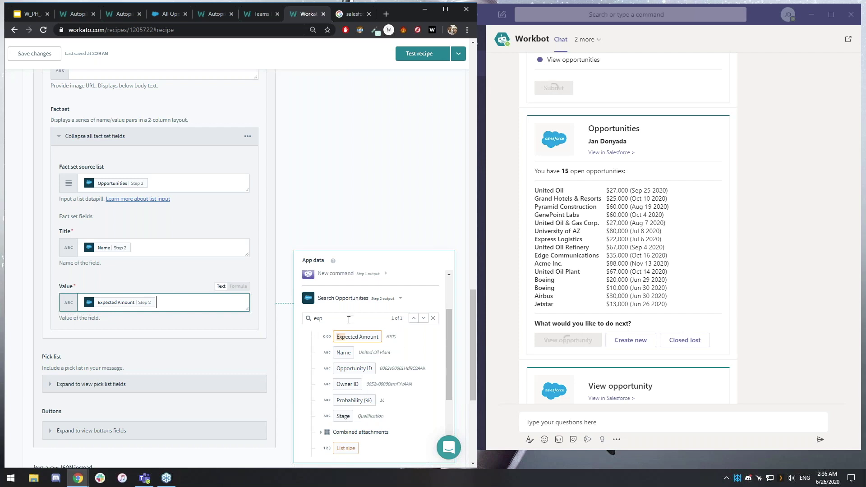
{"action": "left_click_drag", "start_coordinate": [348, 320], "coordinate": [291, 323]}
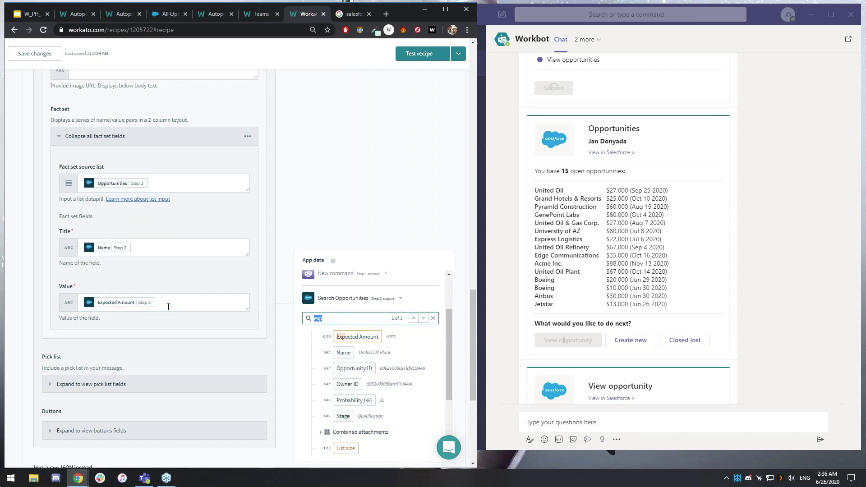
{"action": "left_click", "coordinate": [234, 294]}
{"action": "left_click", "coordinate": [238, 286]}
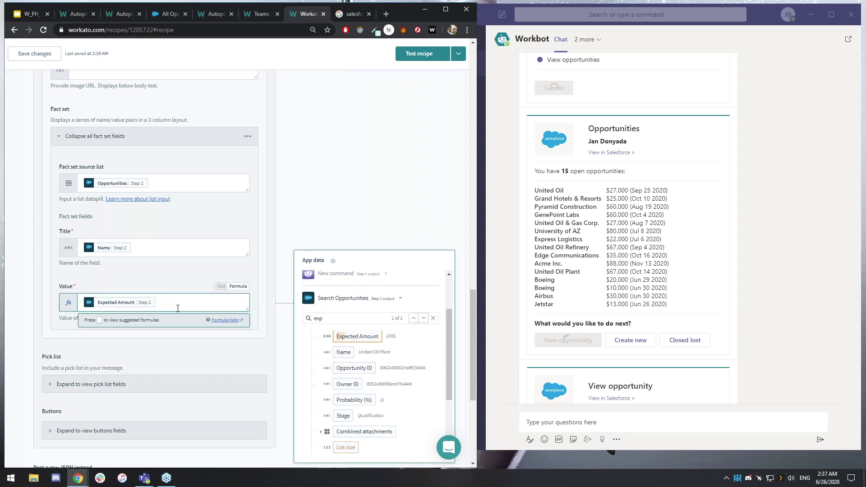
{"action": "type", "text": ".to"}
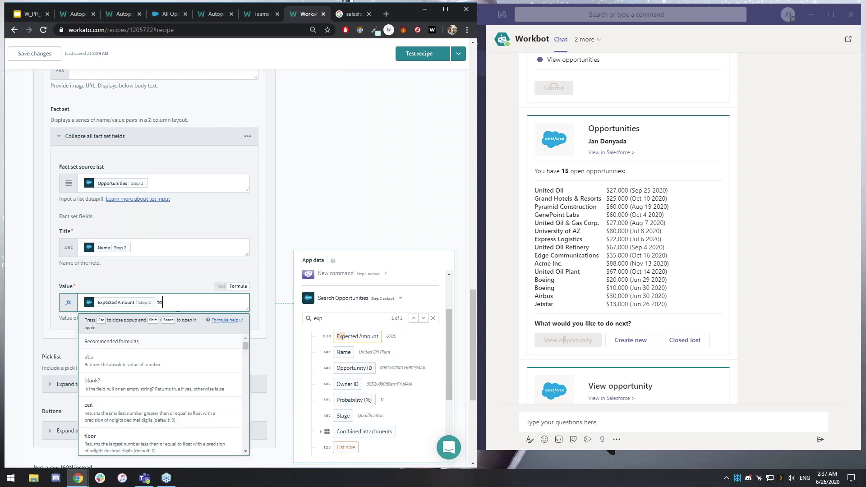
{"action": "type", "text": "_currency"}
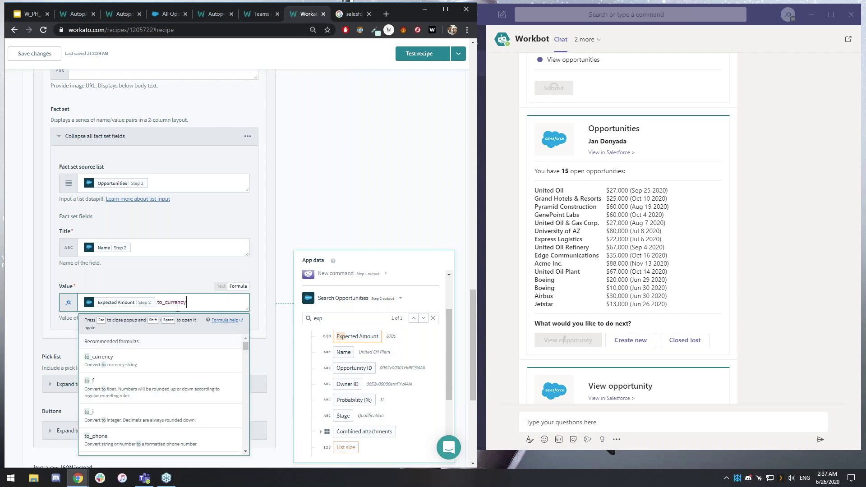
{"action": "type", "text": "(precision:0)"}
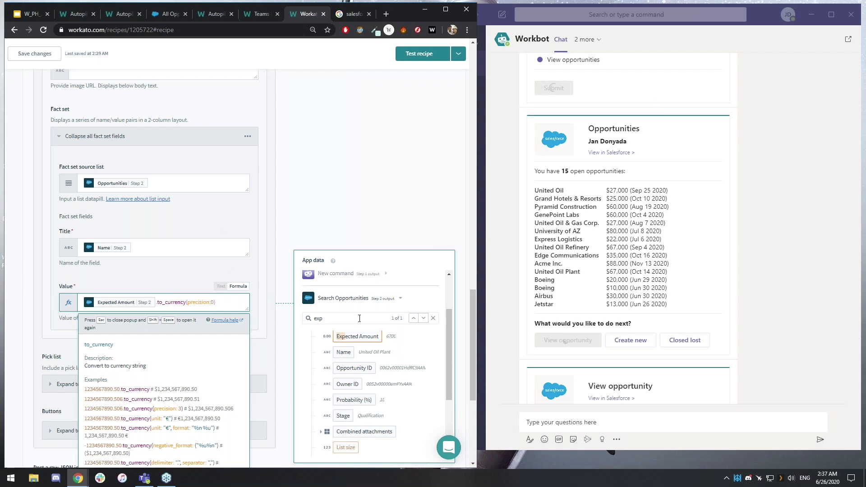
- Search the Search Opportunities data for "close date"
{"action": "left_click", "coordinate": [360, 318]}
{"action": "key", "text": "BackSpace"}
{"action": "key", "text": "BackSpace"}
{"action": "key", "text": "BackSpace"}
{"action": "type", "text": "close date"}
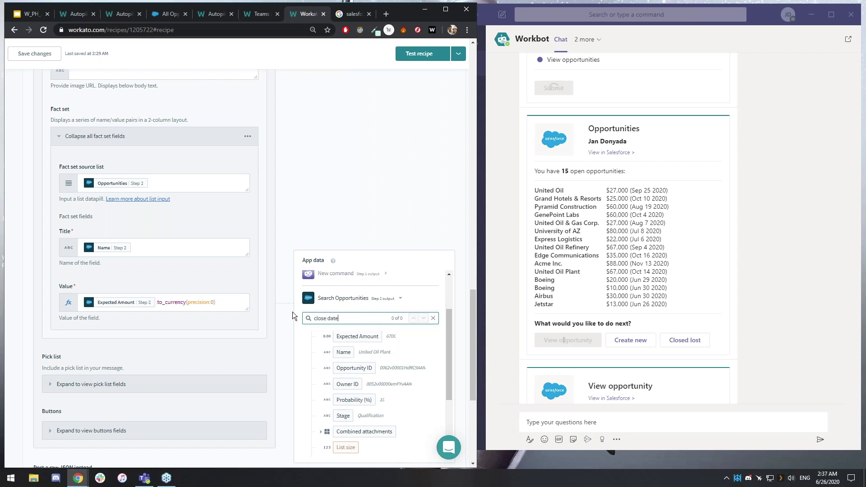
{"action": "scroll", "coordinate": [406, 374], "scroll_direction": "down", "scroll_amount": 1}
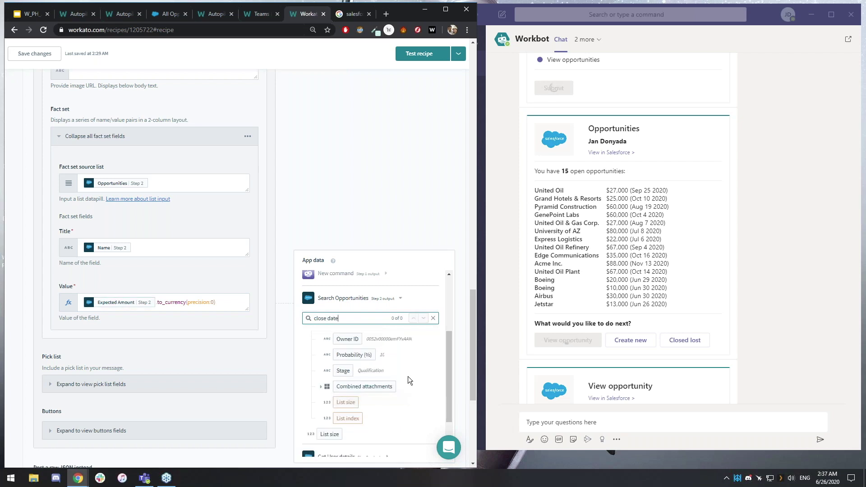
- Shorten the Search Opportunities data search to "close" and look through the available fields
{"action": "key", "text": "ctrl+a"}
{"action": "left_click", "coordinate": [167, 302]}
{"action": "scroll", "coordinate": [176, 399], "scroll_direction": "down", "scroll_amount": 1}
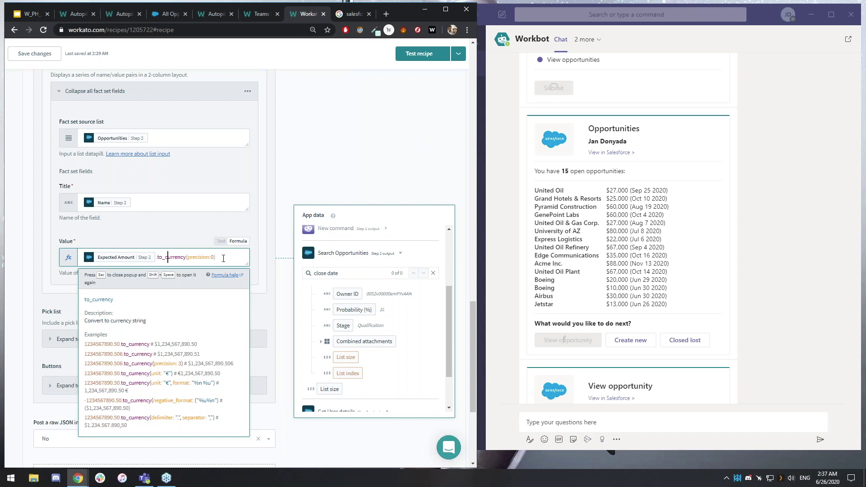
{"action": "left_click", "coordinate": [364, 272]}
{"action": "key", "text": "ctrl+a"}
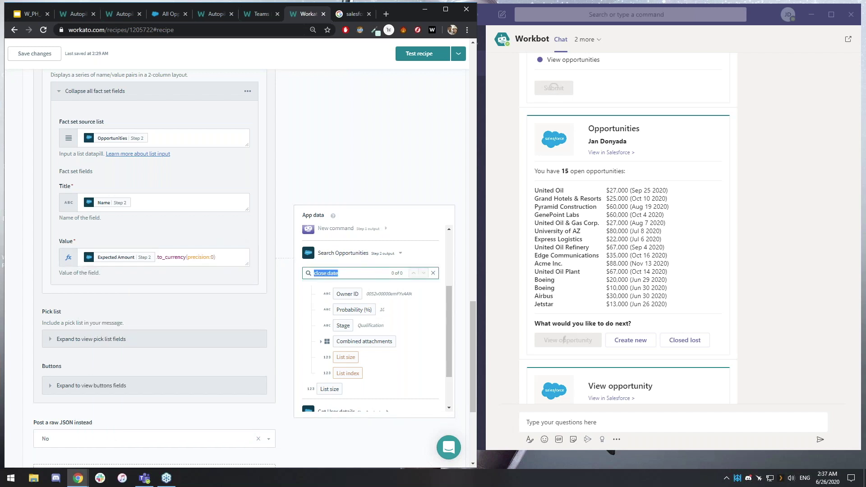
{"action": "type", "text": "close"}
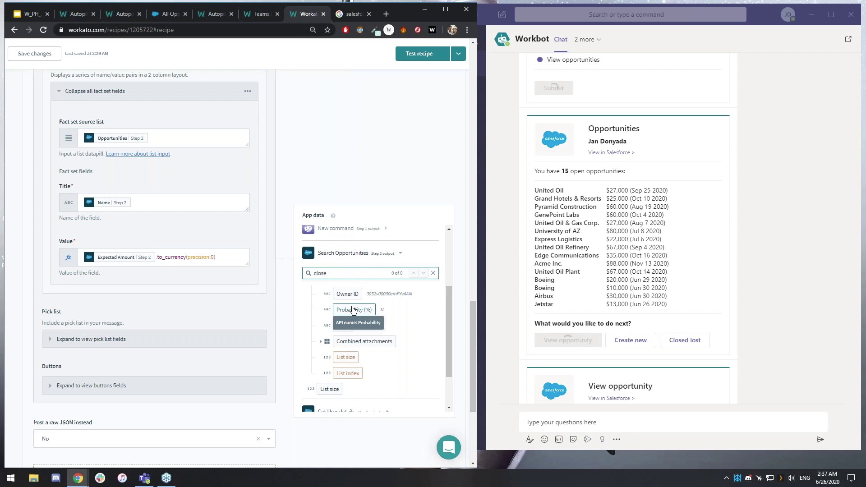
{"action": "scroll", "coordinate": [370, 334], "scroll_direction": "down", "scroll_amount": 1}
{"action": "scroll", "coordinate": [391, 362], "scroll_direction": "up", "scroll_amount": 3}
{"action": "scroll", "coordinate": [391, 362], "scroll_direction": "down", "scroll_amount": 1}
- Save the recipe changes, then clear the data search and check the full Search Opportunities output for a close date field
{"action": "left_click", "coordinate": [41, 54]}
{"action": "scroll", "coordinate": [429, 358], "scroll_direction": "up", "scroll_amount": 1}
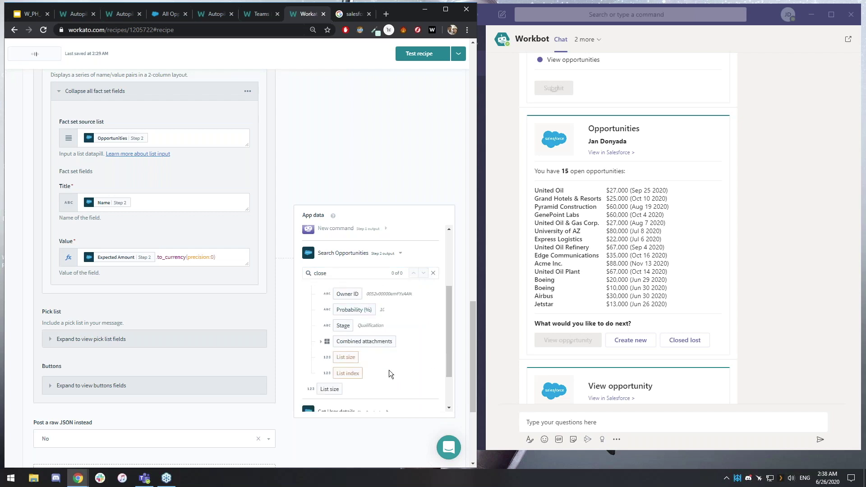
{"action": "scroll", "coordinate": [312, 356], "scroll_direction": "down", "scroll_amount": 3}
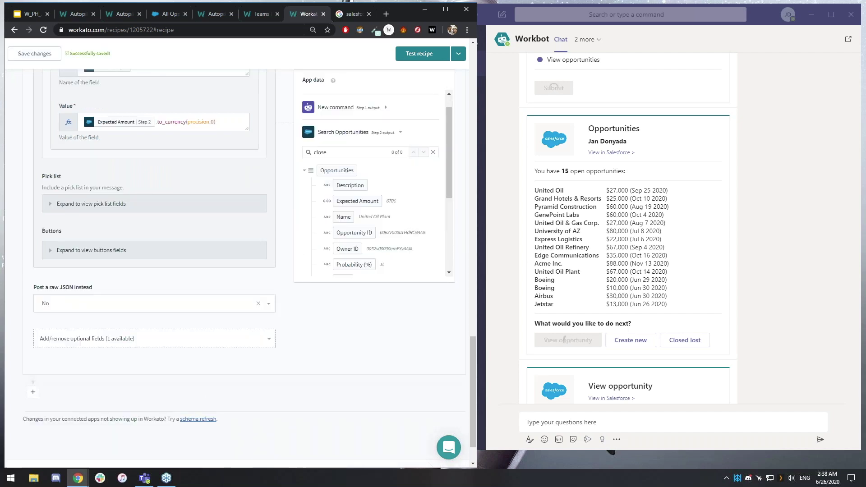
{"action": "scroll", "coordinate": [298, 312], "scroll_direction": "up", "scroll_amount": 4}
{"action": "left_click", "coordinate": [433, 319]}
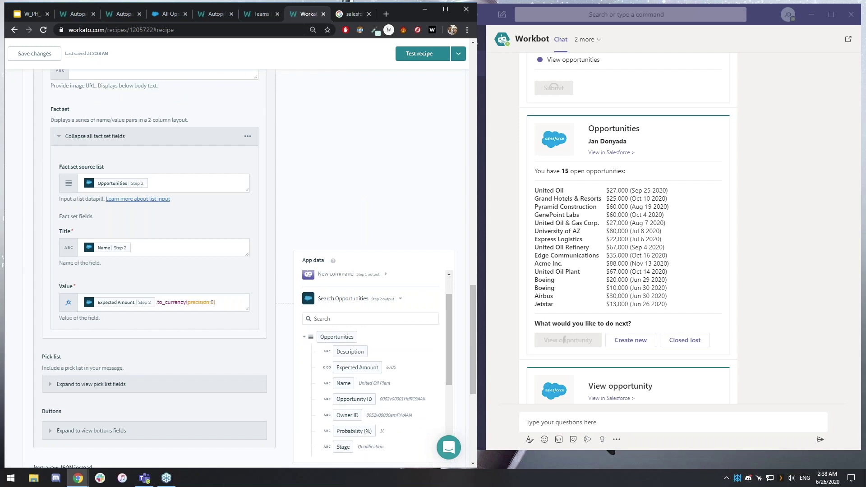
{"action": "scroll", "coordinate": [411, 322], "scroll_direction": "down", "scroll_amount": 1}
{"action": "scroll", "coordinate": [410, 322], "scroll_direction": "down", "scroll_amount": 1}
{"action": "scroll", "coordinate": [408, 333], "scroll_direction": "down", "scroll_amount": 1}
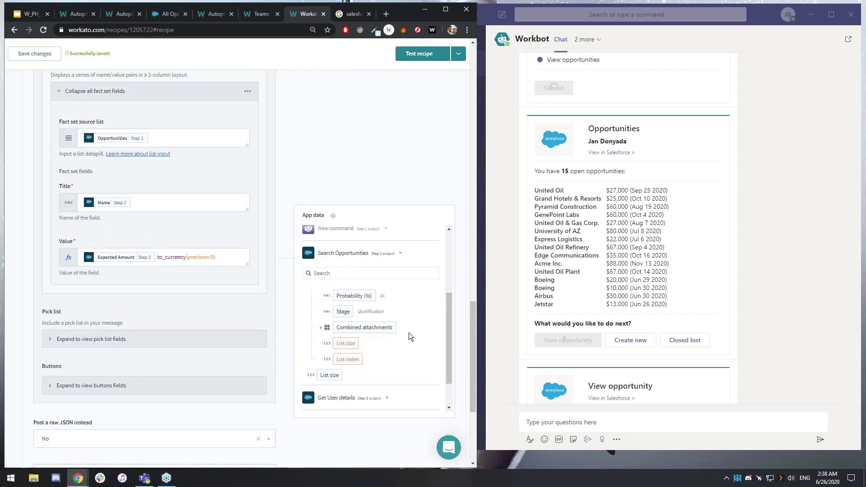
{"action": "scroll", "coordinate": [409, 332], "scroll_direction": "up", "scroll_amount": 2}
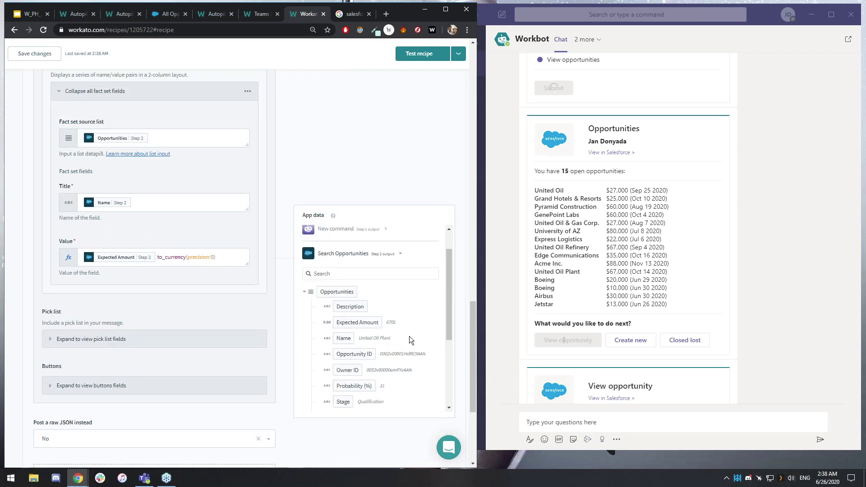
- Open the Salesforce opportunity search step (Step 2) and add Close date to its returned Fields
{"action": "scroll", "coordinate": [128, 261], "scroll_direction": "up", "scroll_amount": 15}
{"action": "left_click", "coordinate": [68, 245]}
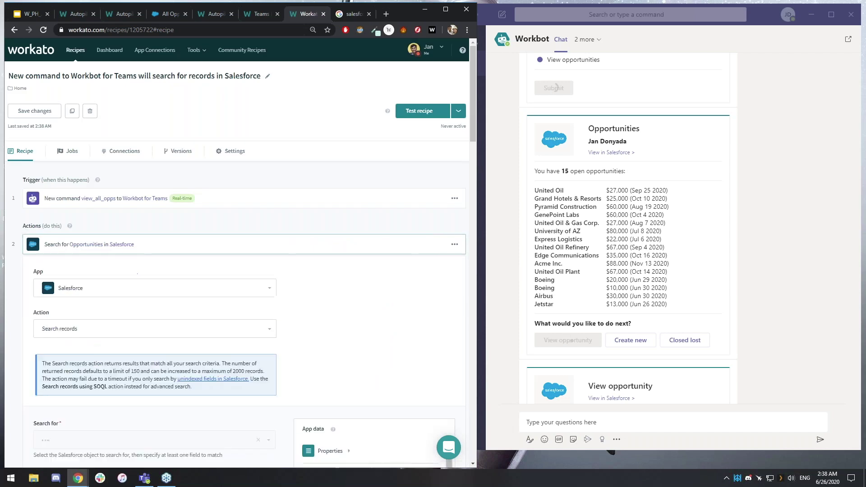
{"action": "scroll", "coordinate": [102, 298], "scroll_direction": "down", "scroll_amount": 5}
{"action": "left_click", "coordinate": [102, 300]}
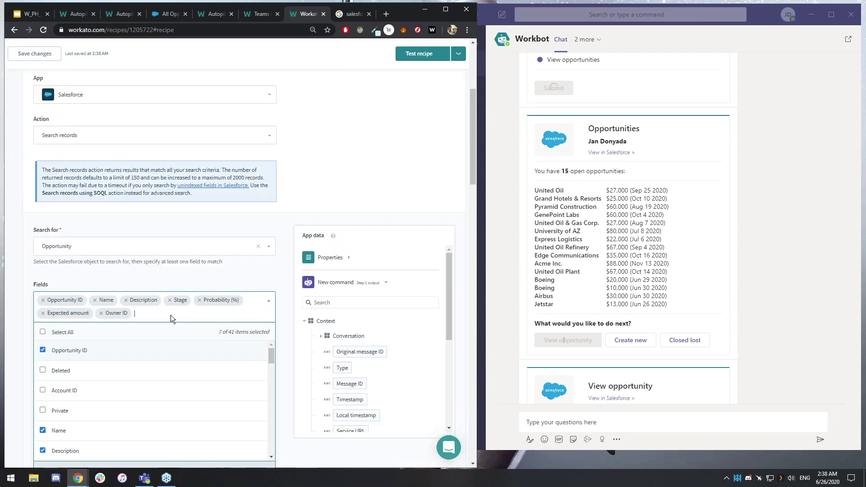
{"action": "type", "text": "close date"}
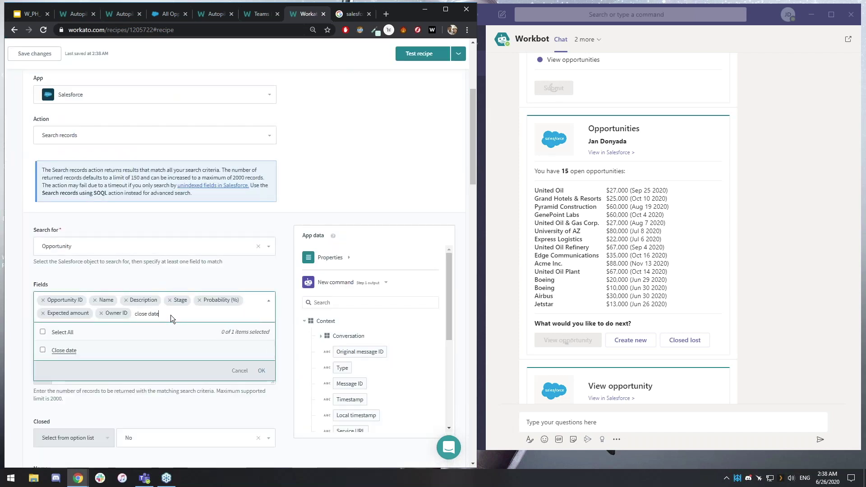
{"action": "left_click", "coordinate": [163, 350]}
{"action": "left_click", "coordinate": [356, 170]}
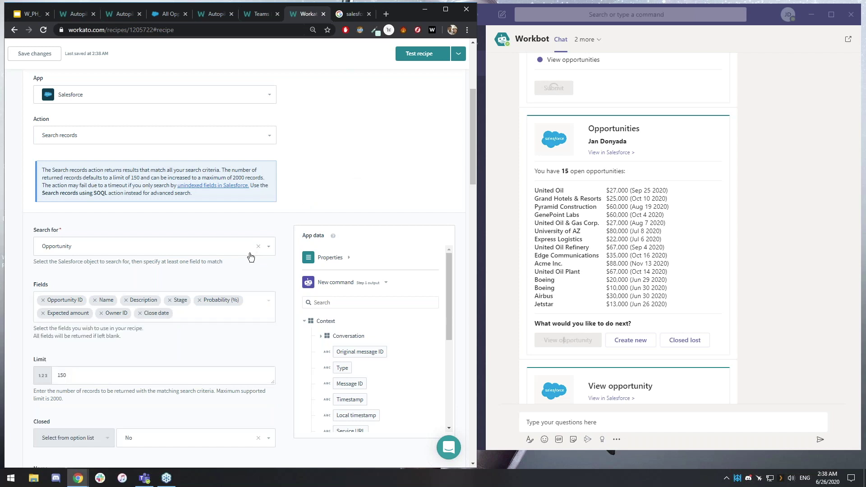
- Reopen the Post reply step at the fact's Value and search the Search Opportunities data for "close date"
{"action": "scroll", "coordinate": [250, 257], "scroll_direction": "down", "scroll_amount": 10}
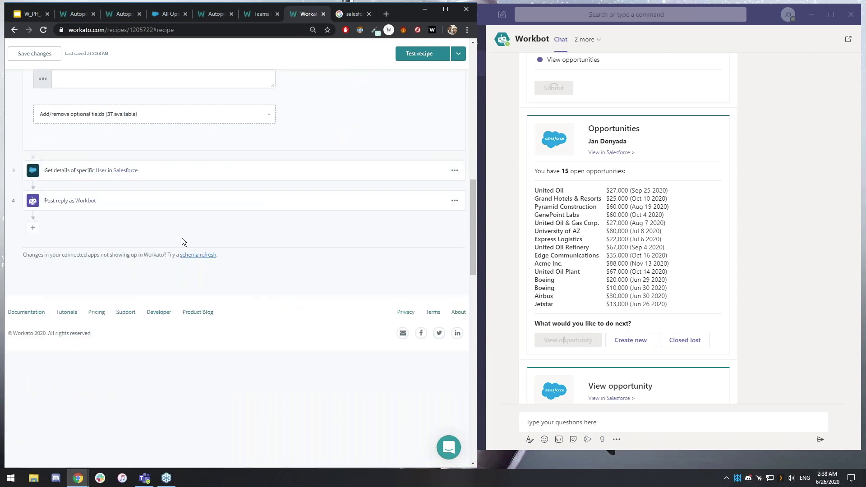
{"action": "scroll", "coordinate": [158, 235], "scroll_direction": "up", "scroll_amount": 1}
{"action": "left_click", "coordinate": [159, 245]}
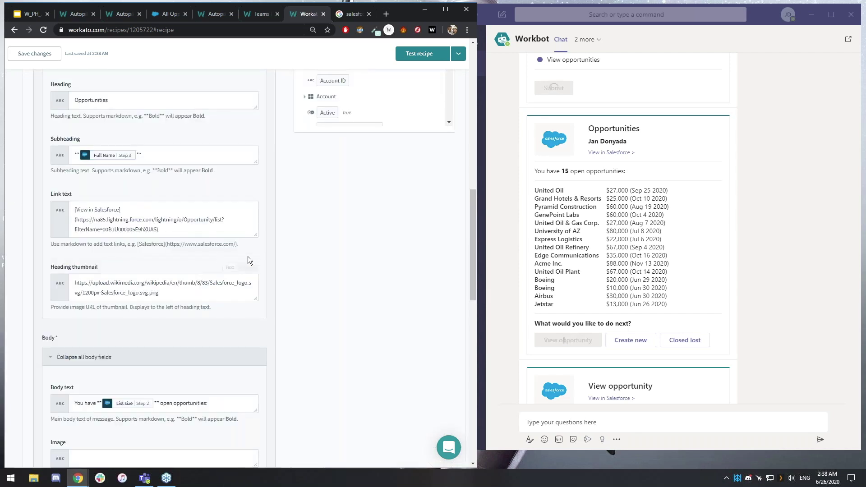
{"action": "scroll", "coordinate": [254, 339], "scroll_direction": "down", "scroll_amount": 7}
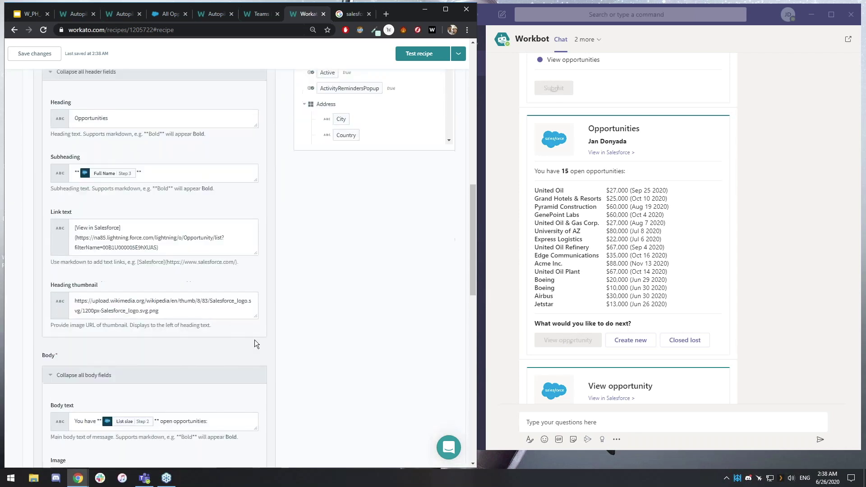
{"action": "scroll", "coordinate": [255, 332], "scroll_direction": "down", "scroll_amount": 10}
{"action": "left_click", "coordinate": [225, 259]}
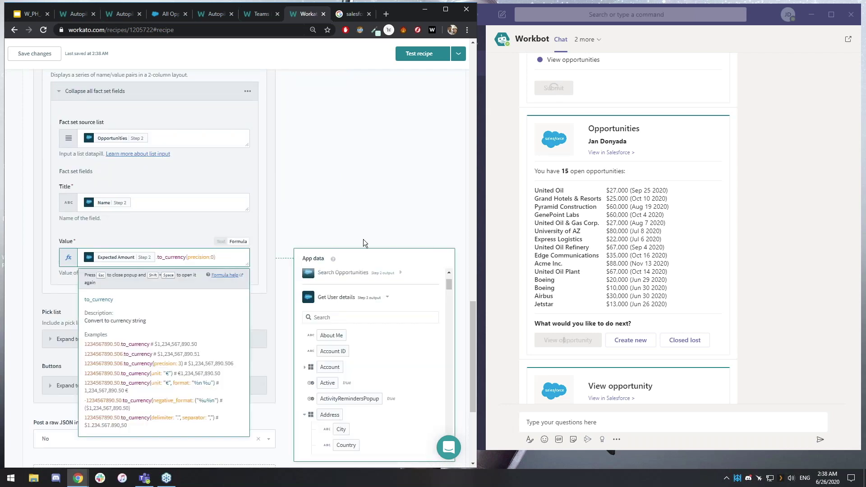
{"action": "left_click", "coordinate": [356, 272]}
{"action": "left_click", "coordinate": [355, 318]}
{"action": "type", "text": "close date"}
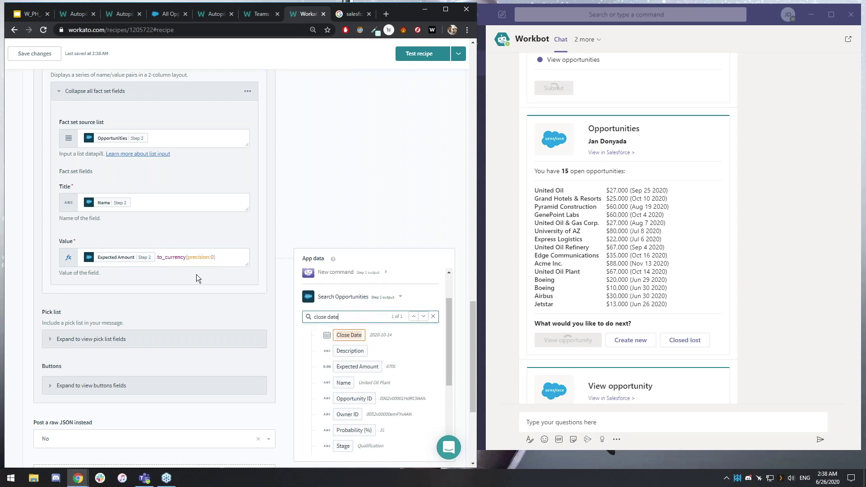
{"action": "left_click_drag", "start_coordinate": [394, 334], "coordinate": [368, 334]}
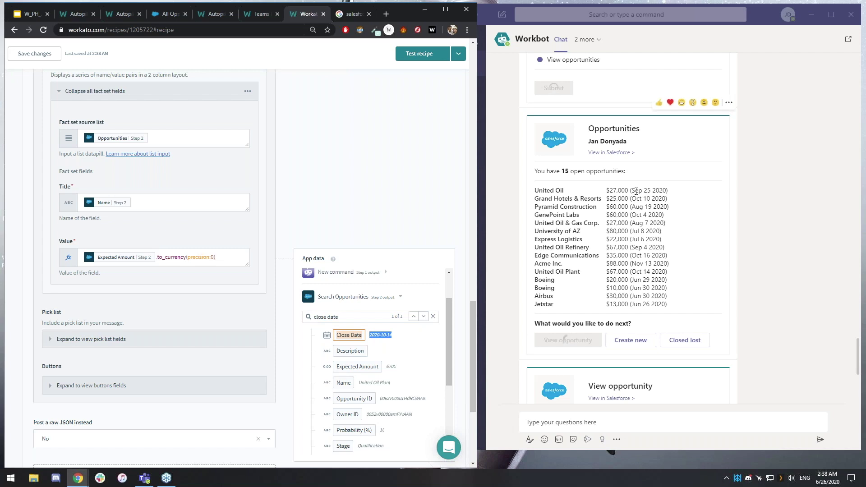
- Extend the fact's Value formula with +" ("+ followed by the Close Date (Step 2) datapill
{"action": "left_click", "coordinate": [226, 258]}
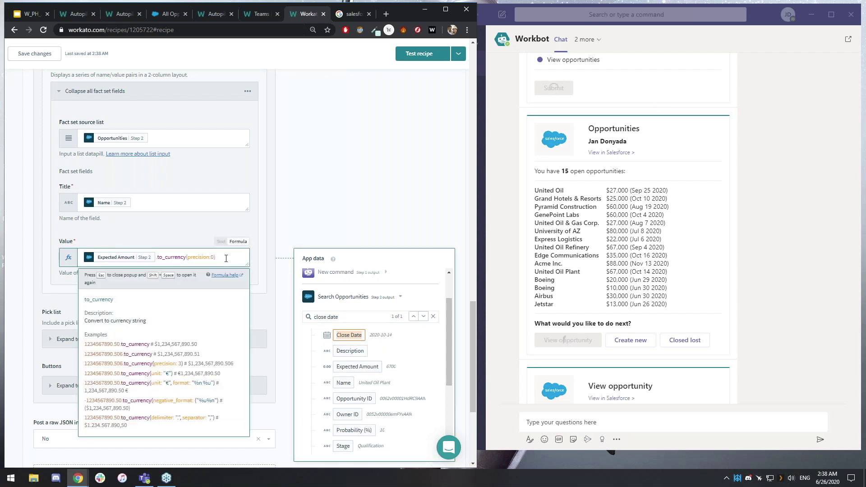
{"action": "type", "text": "+"}
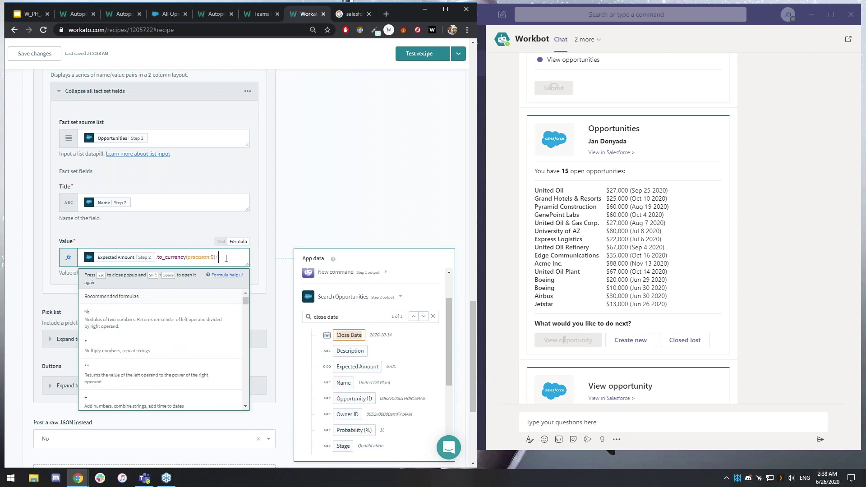
{"action": "type", "text": "\" ("}
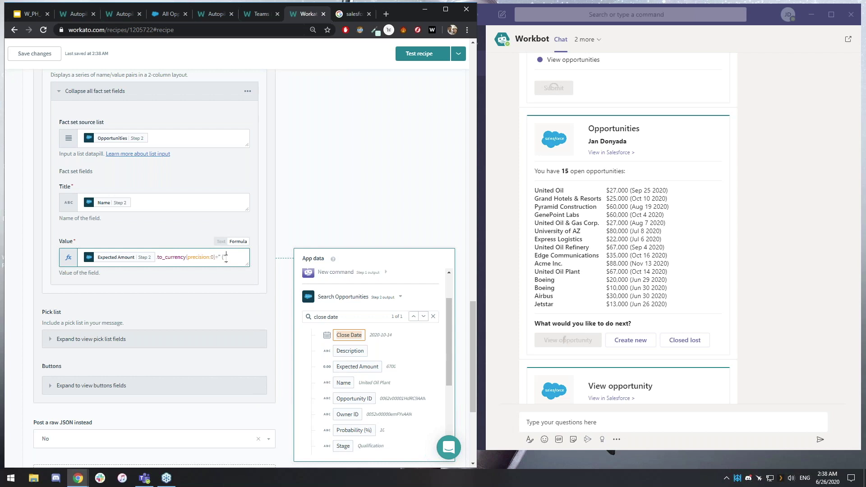
{"action": "type", "text": "\"+"}
{"action": "left_click", "coordinate": [348, 335]}
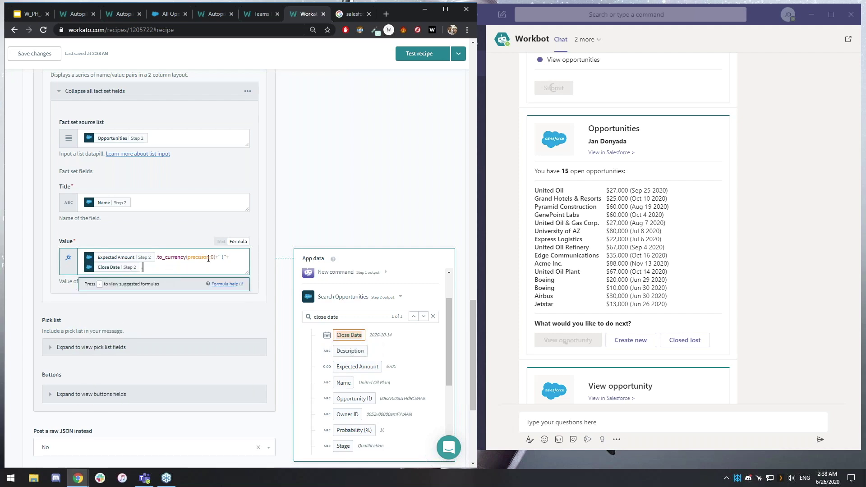
- Format Close Date in the Value formula with .strftime("%b %e %Y") and add a trailing + operator
{"action": "type", "text": ".strf"}
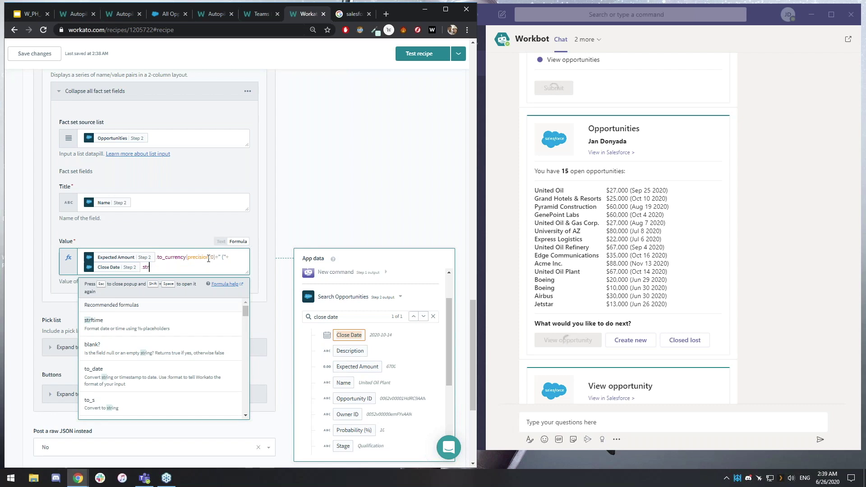
{"action": "type", "text": "ftime("}
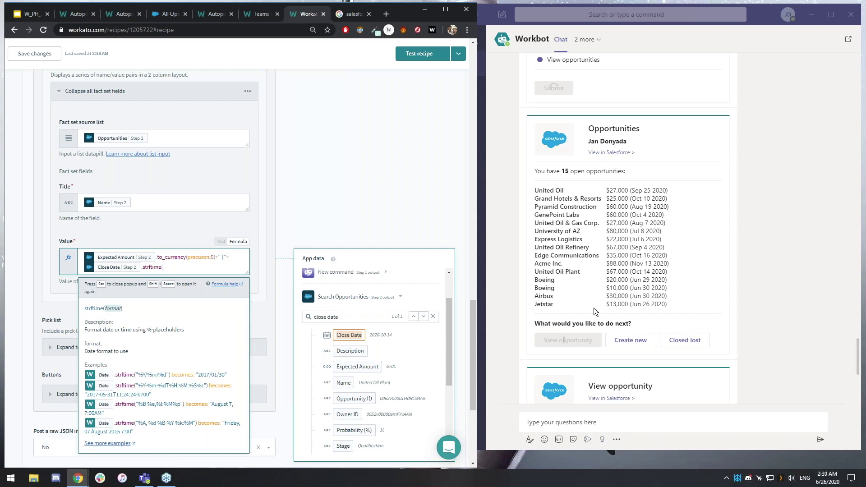
{"action": "type", "text": "\"%b %e %Y"}
{"action": "key", "text": "Right"}
{"action": "type", "text": "+"}
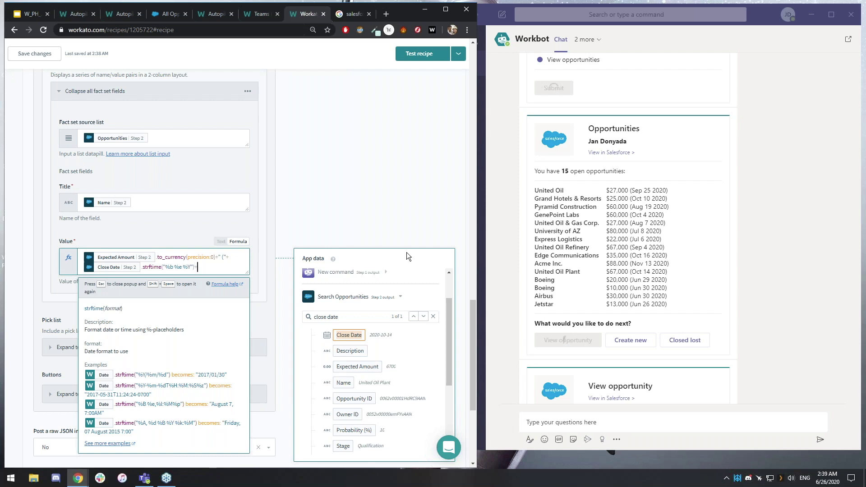
{"action": "key", "text": "Left"}
{"action": "key", "text": "Left"}
{"action": "key", "text": "Left"}
{"action": "key", "text": "Left"}
{"action": "key", "text": "Left"}
{"action": "key", "text": "Left"}
{"action": "key", "text": "Left"}
{"action": "key", "text": "Left"}
{"action": "key", "text": "Left"}
{"action": "key", "text": "Left"}
{"action": "left_click", "coordinate": [205, 265]}
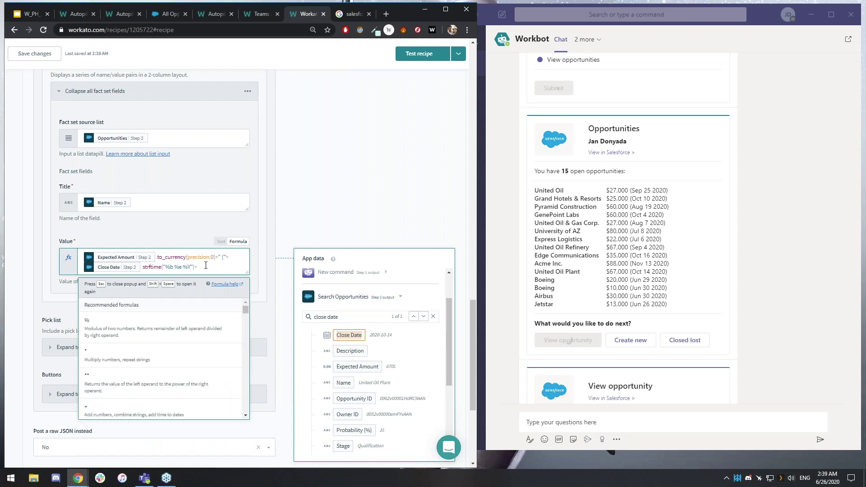
- Finish the fact's Value formula by appending the closing parenthesis string ")" after the formatted Close Date
{"action": "left_click", "coordinate": [177, 267]}
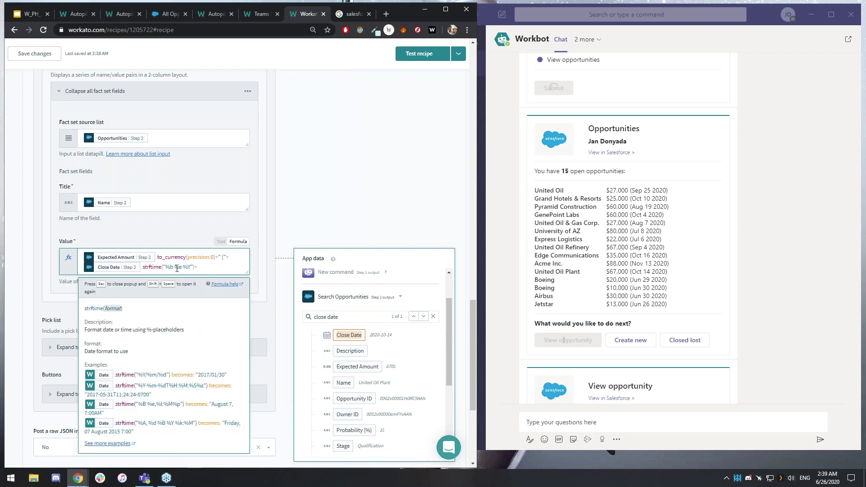
{"action": "left_click", "coordinate": [212, 269]}
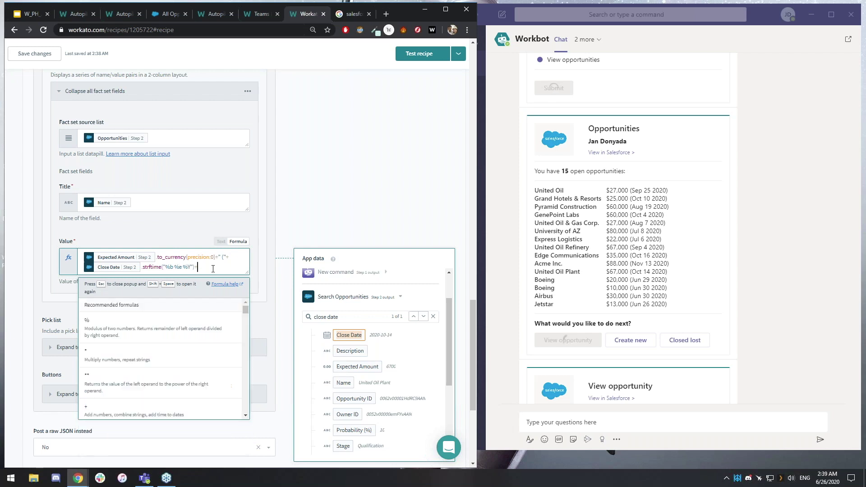
{"action": "key", "text": "Escape"}
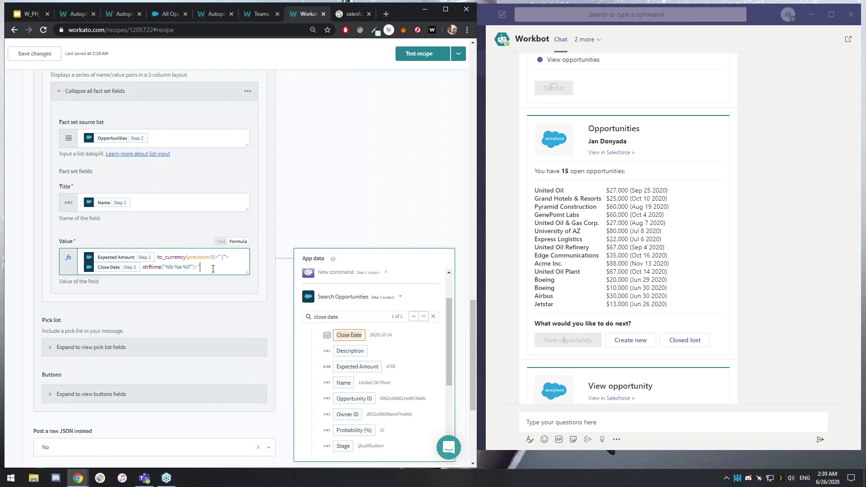
{"action": "type", "text": ")\""}
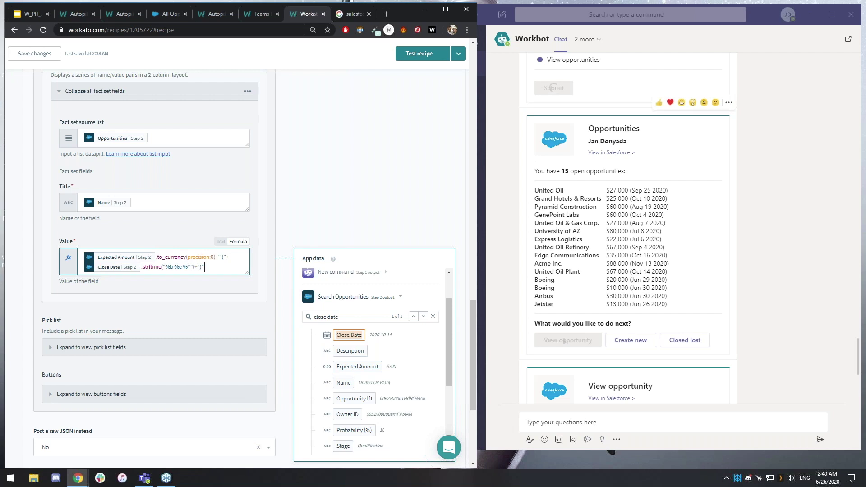
{"action": "left_click", "coordinate": [325, 202]}
- Expand the reply's Buttons section and set the prompt text for buttons to **What would you like to do next?**
{"action": "scroll", "coordinate": [324, 212], "scroll_direction": "down", "scroll_amount": 1}
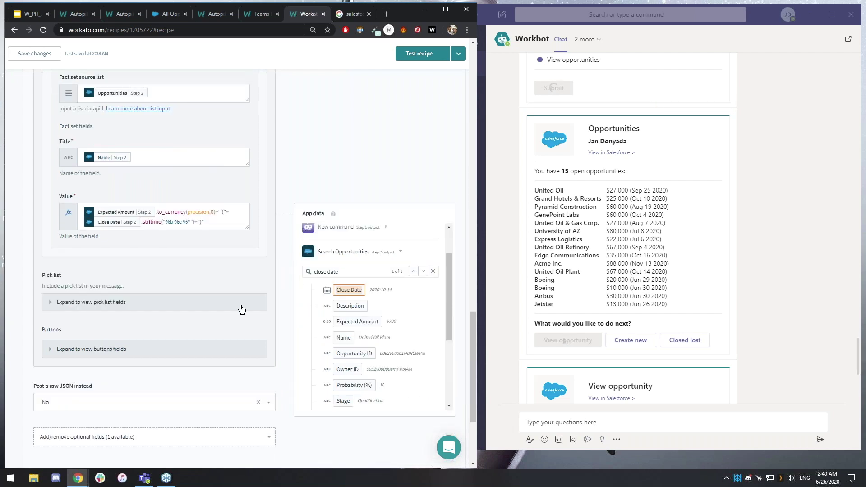
{"action": "triple_click", "coordinate": [67, 349]}
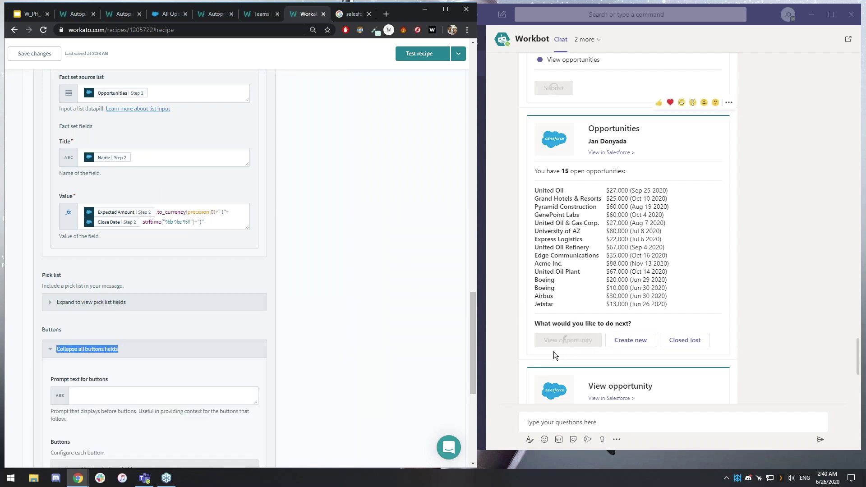
{"action": "scroll", "coordinate": [311, 301], "scroll_direction": "down", "scroll_amount": 1}
{"action": "left_click", "coordinate": [119, 352]}
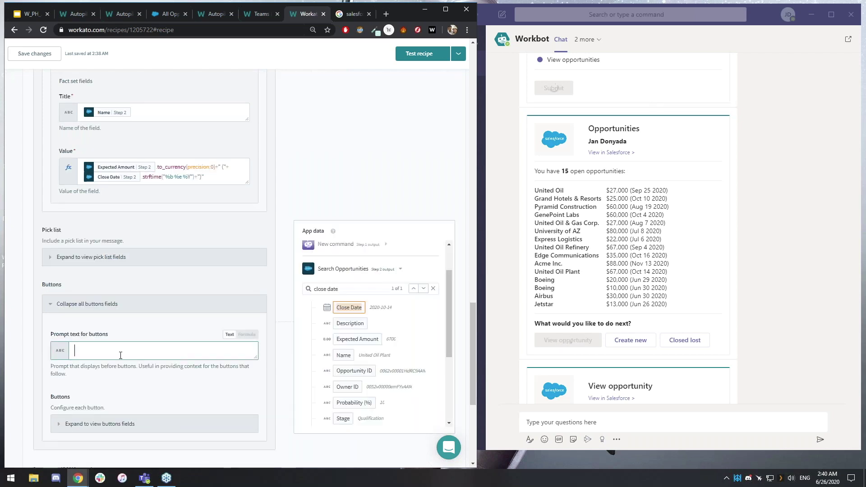
{"action": "type", "text": "\"\""}
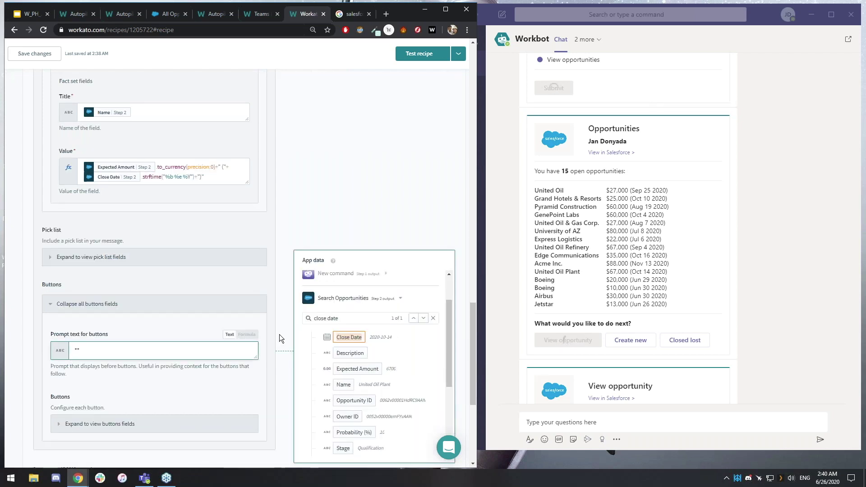
{"action": "type", "text": "\"\""}
{"action": "key", "text": "Left"}
{"action": "key", "text": "Left"}
{"action": "type", "text": "What would you like to do next?"}
{"action": "scroll", "coordinate": [193, 280], "scroll_direction": "down", "scroll_amount": 3}
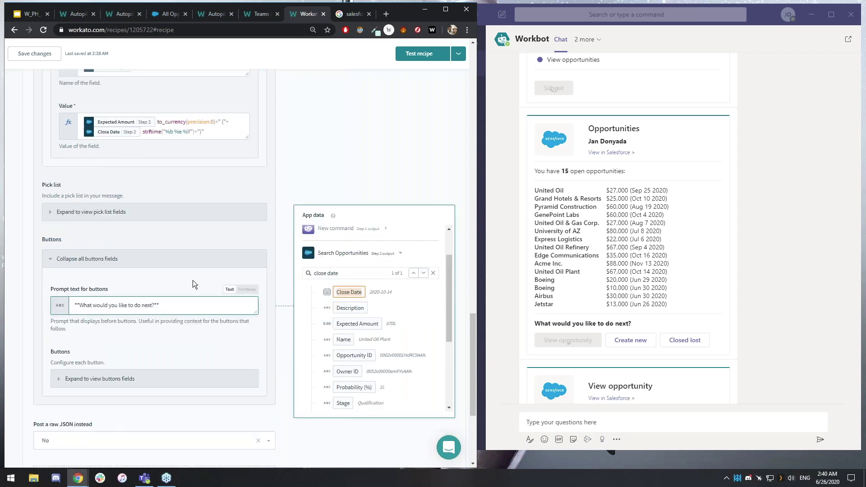
- Expand the button configuration and set Button #1's text to "View opportunity"
{"action": "left_click", "coordinate": [113, 291]}
{"action": "left_click", "coordinate": [159, 375]}
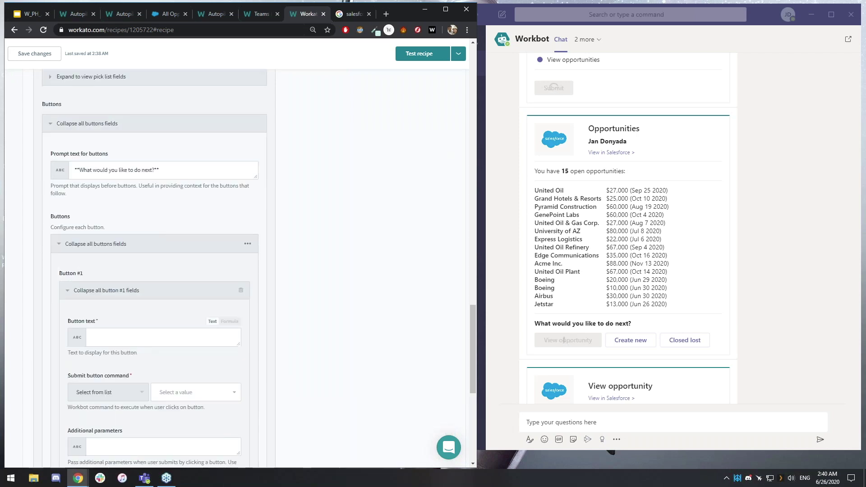
{"action": "left_click", "coordinate": [126, 338]}
{"action": "type", "text": "View opportunity"}
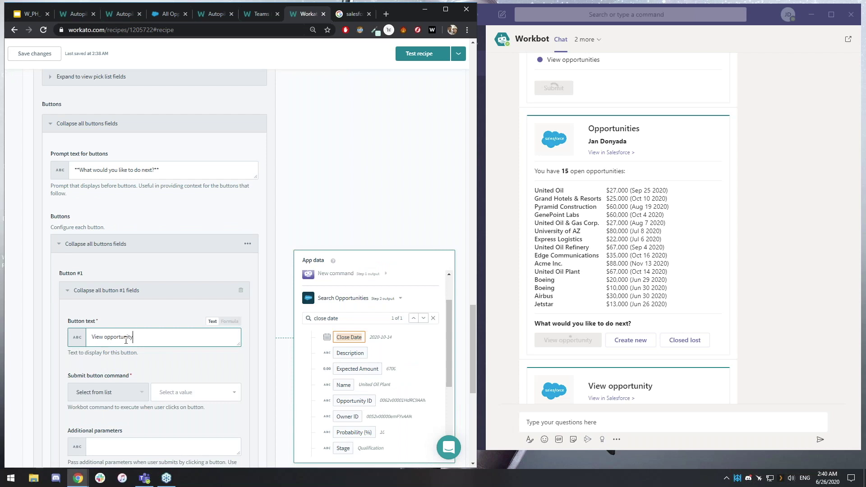
{"action": "scroll", "coordinate": [189, 268], "scroll_direction": "down", "scroll_amount": 2}
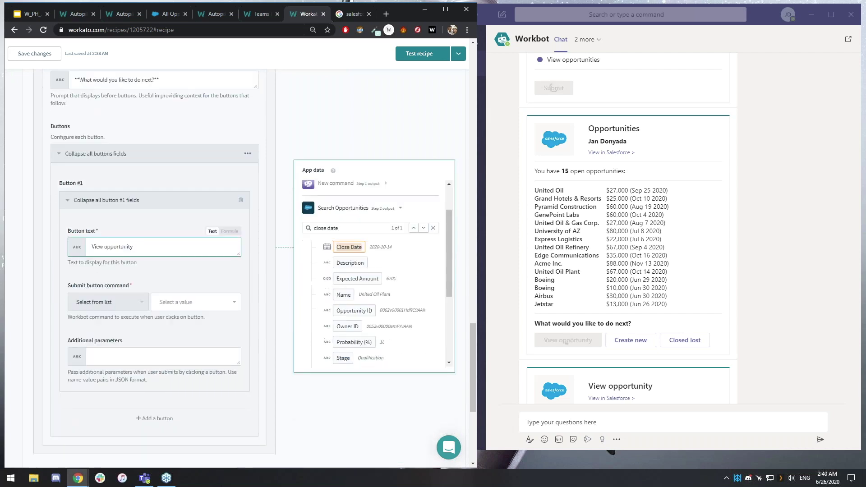
{"action": "left_click", "coordinate": [191, 285]}
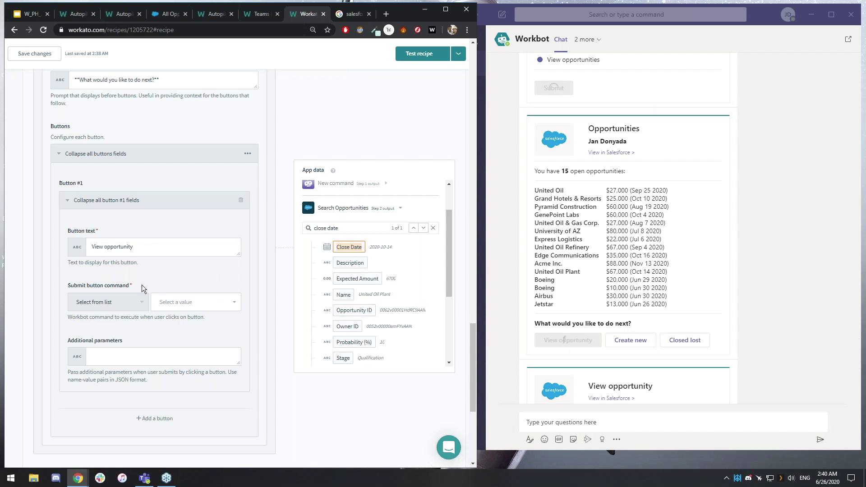
- Switch to the Google Slides deck and examine slides 21 and 22 on chaining Workbot recipes with buttons, and return to the recipe
{"action": "left_click", "coordinate": [25, 9]}
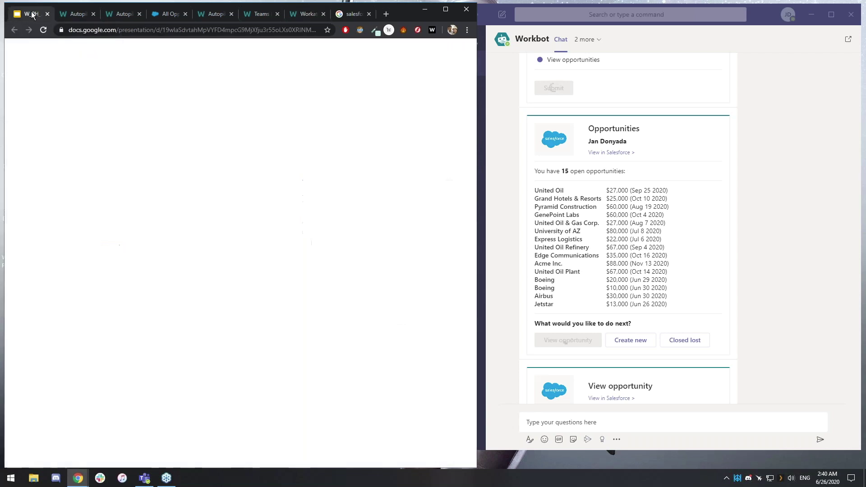
{"action": "left_click", "coordinate": [64, 331]}
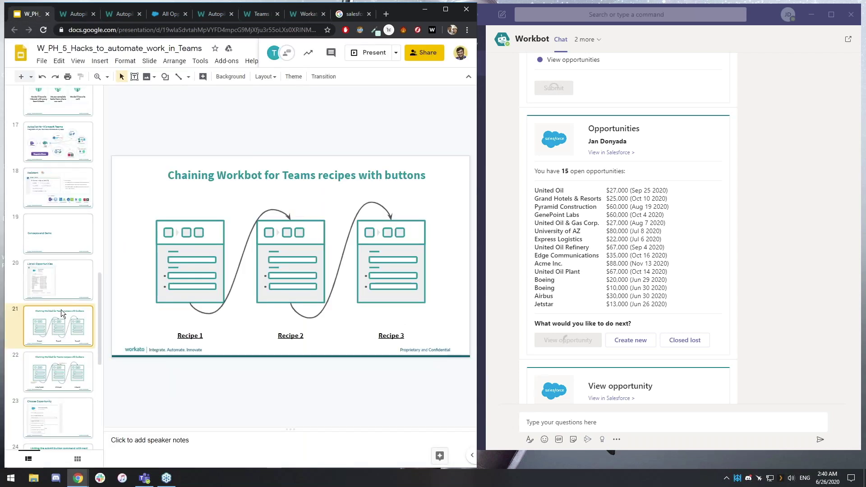
{"action": "left_click", "coordinate": [83, 357]}
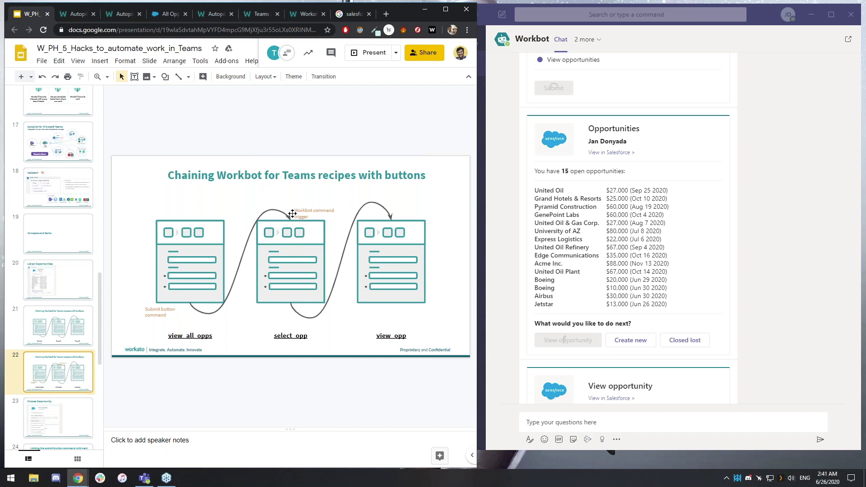
{"action": "left_click", "coordinate": [304, 14]}
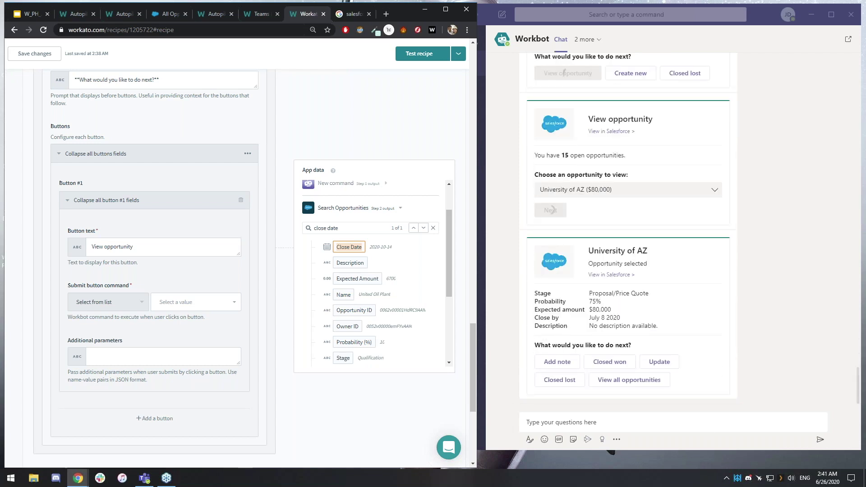
- In Microsoft Teams, send Workbot the command personal_connections
{"action": "left_click", "coordinate": [710, 424]}
{"action": "type", "text": "personal "}
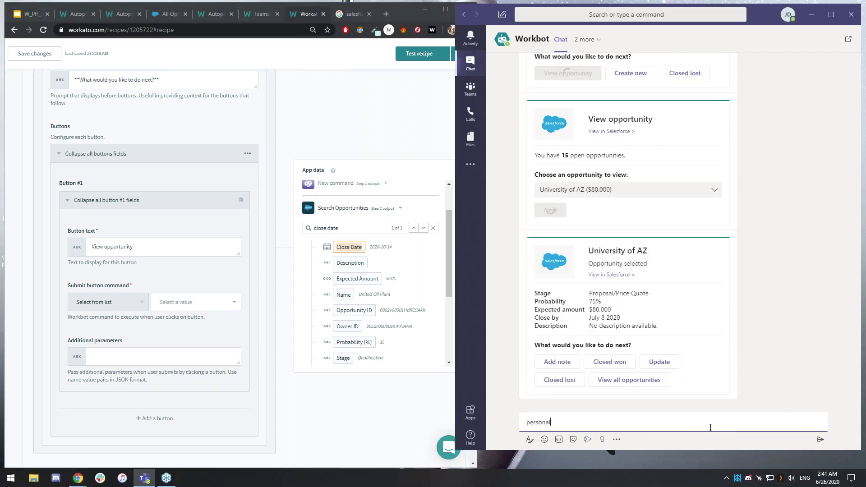
{"action": "type", "text": "connections"}
{"action": "key", "text": "Return"}
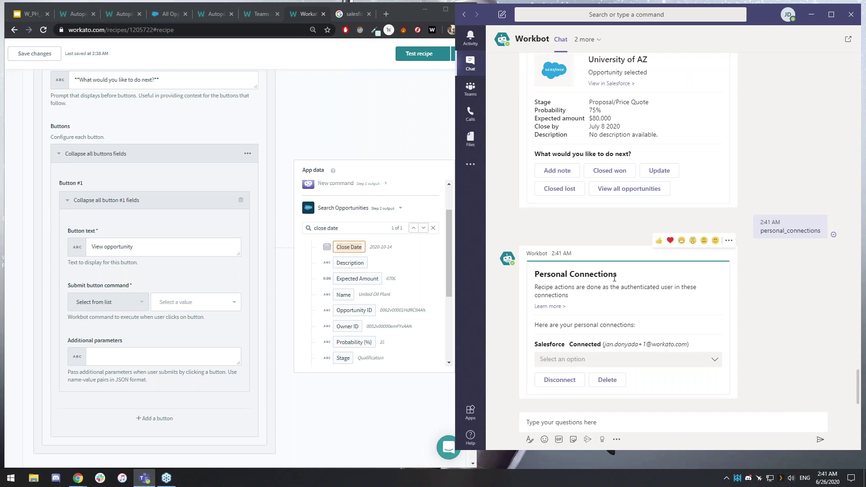
- Back in Workato, save the recipe and enable Verify user access at runtime for Salesforce in its settings
{"action": "left_click", "coordinate": [31, 54]}
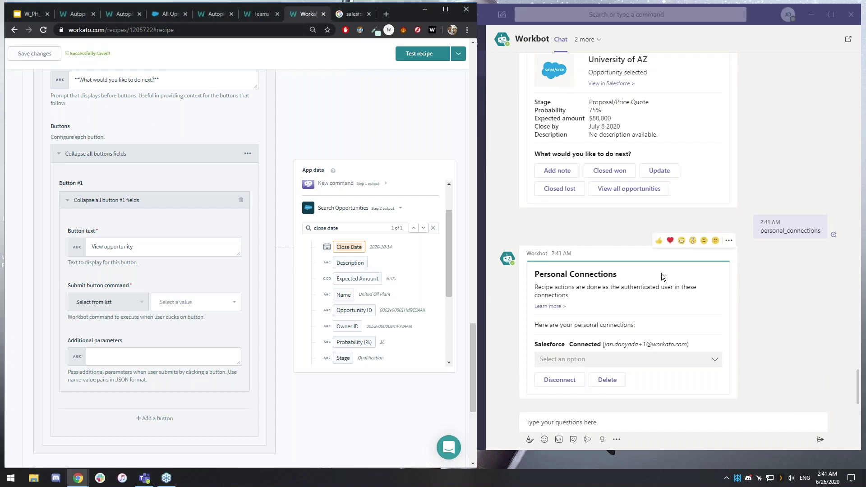
{"action": "scroll", "coordinate": [293, 168], "scroll_direction": "up", "scroll_amount": 15}
{"action": "scroll", "coordinate": [293, 168], "scroll_direction": "up", "scroll_amount": 5}
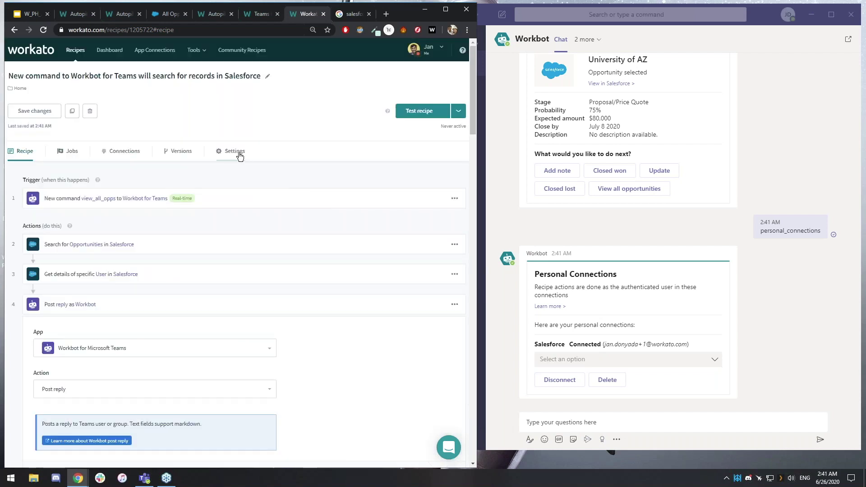
{"action": "left_click", "coordinate": [236, 150]}
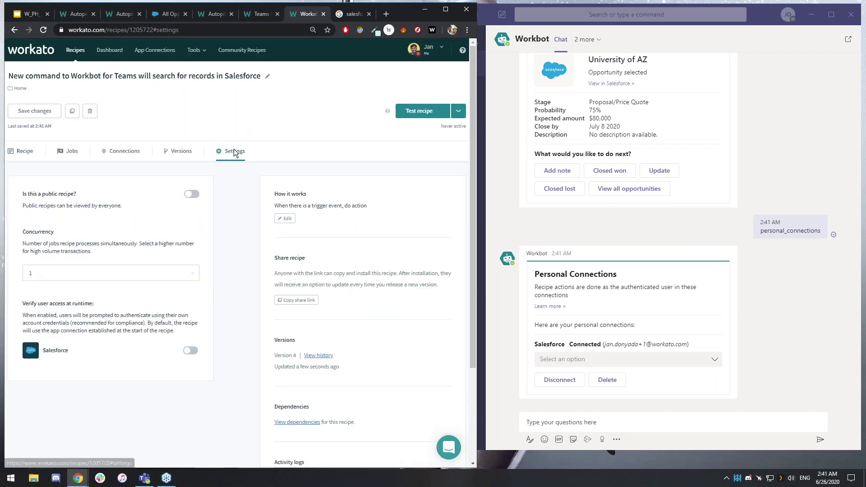
{"action": "scroll", "coordinate": [238, 260], "scroll_direction": "down", "scroll_amount": 1}
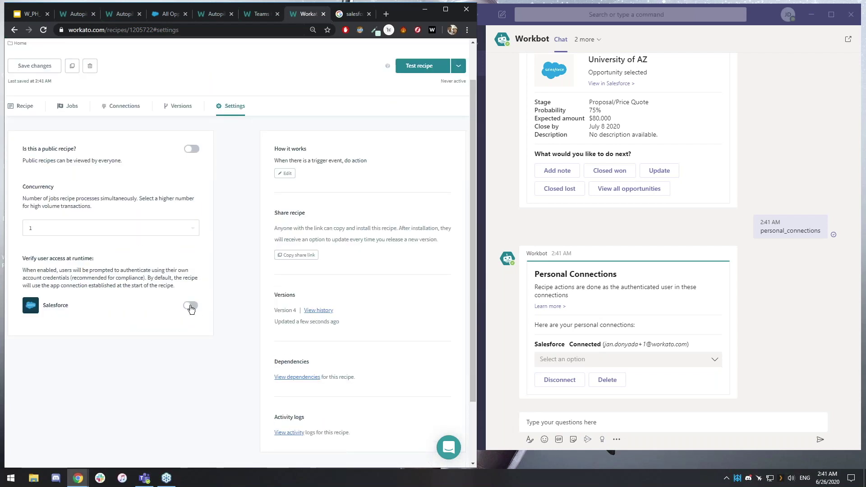
{"action": "left_click", "coordinate": [190, 307]}
- Compare the recipe's Salesforce connection and runtime access setting with the account listed on Workbot's Personal Connections card in Teams
{"action": "left_click", "coordinate": [111, 110]}
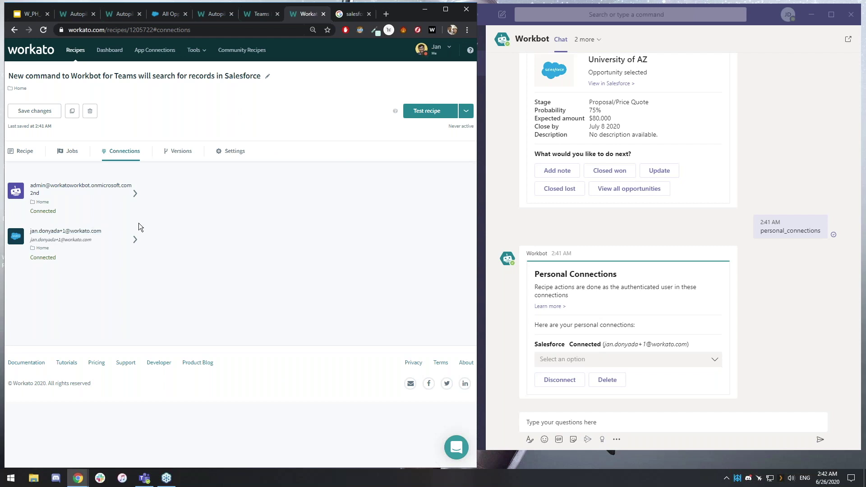
{"action": "left_click", "coordinate": [231, 151]}
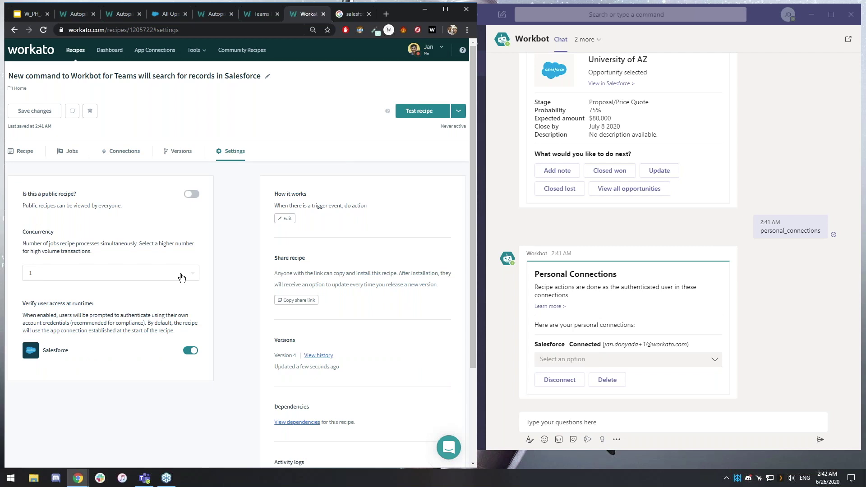
{"action": "left_click", "coordinate": [790, 311]}
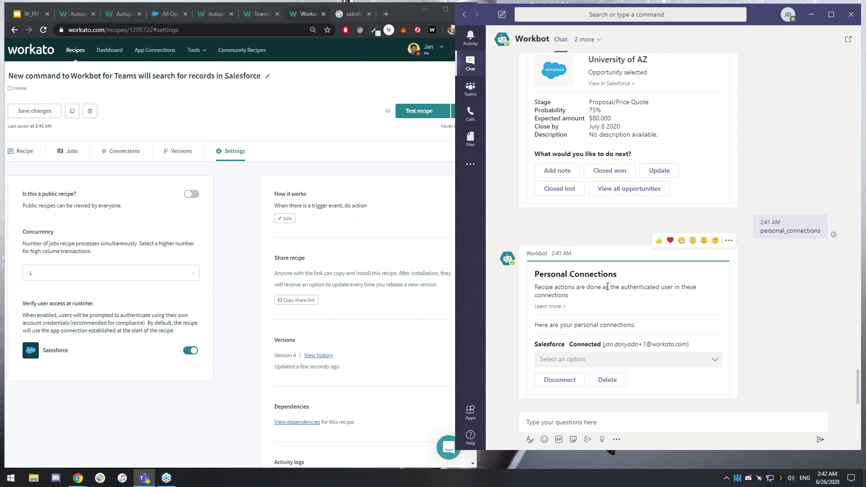
{"action": "left_click_drag", "start_coordinate": [689, 344], "coordinate": [603, 345]}
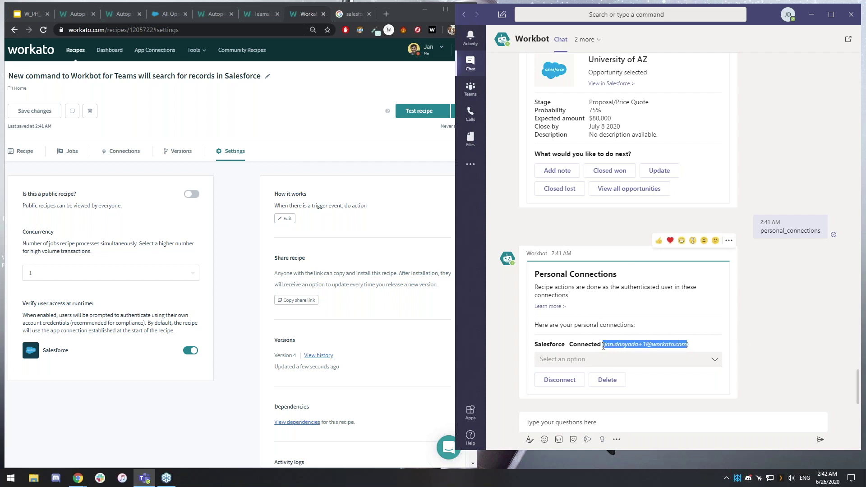
{"action": "left_click", "coordinate": [773, 340]}
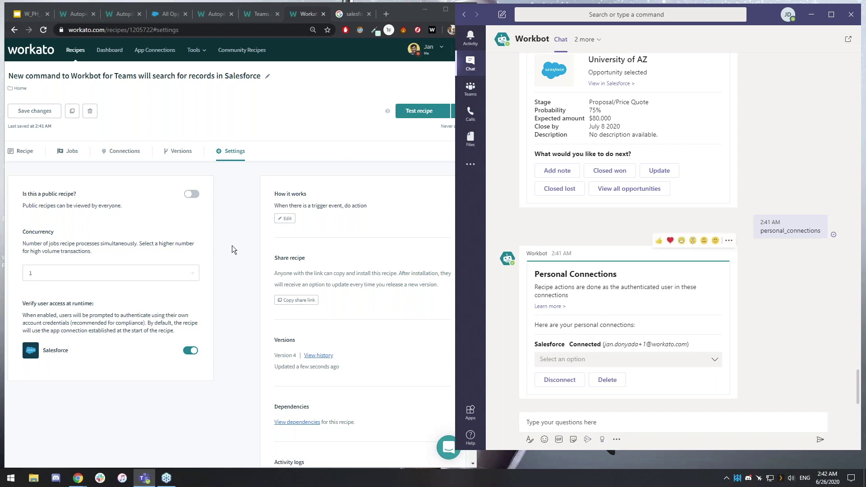
{"action": "left_click", "coordinate": [38, 156]}
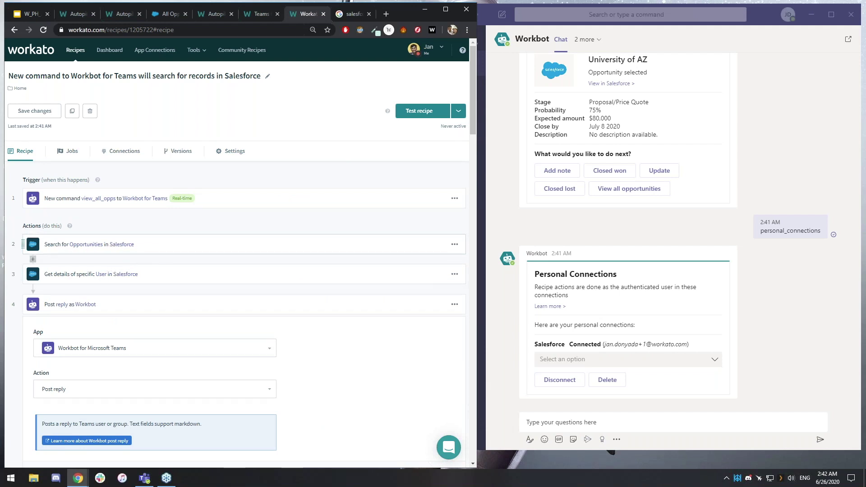
{"action": "left_click", "coordinate": [123, 151]}
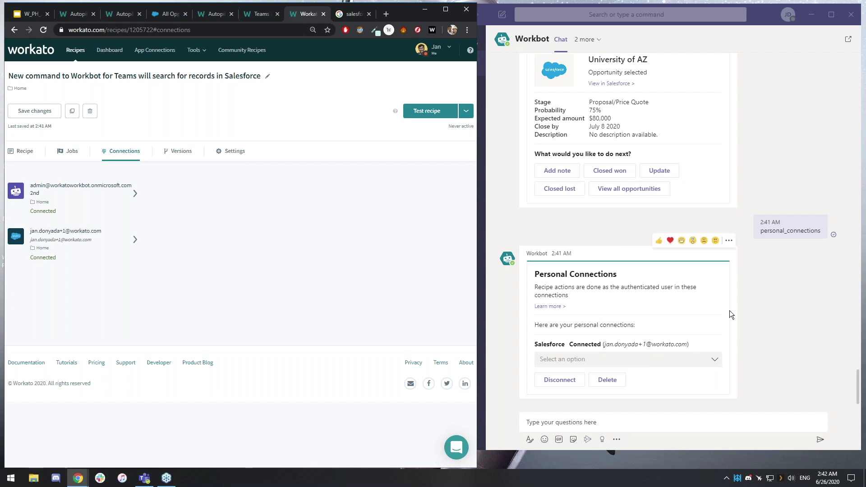
{"action": "left_click", "coordinate": [686, 345]}
{"action": "left_click_drag", "start_coordinate": [604, 344], "coordinate": [689, 344]}
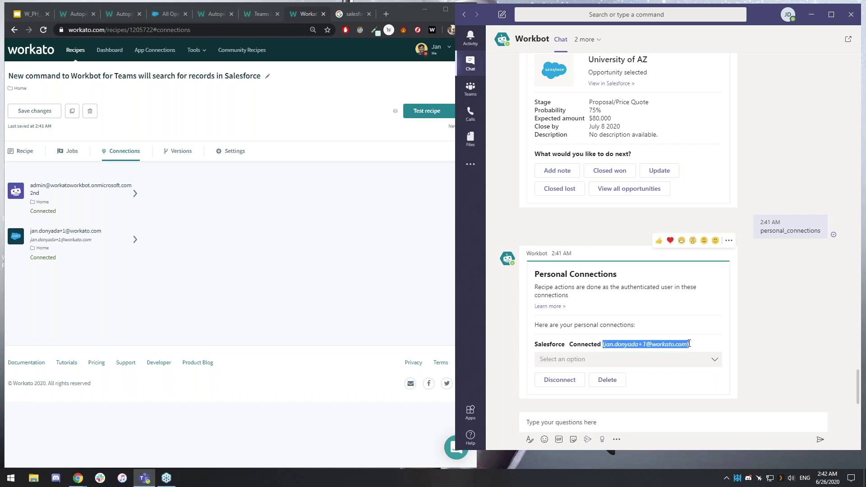
{"action": "left_click", "coordinate": [786, 323]}
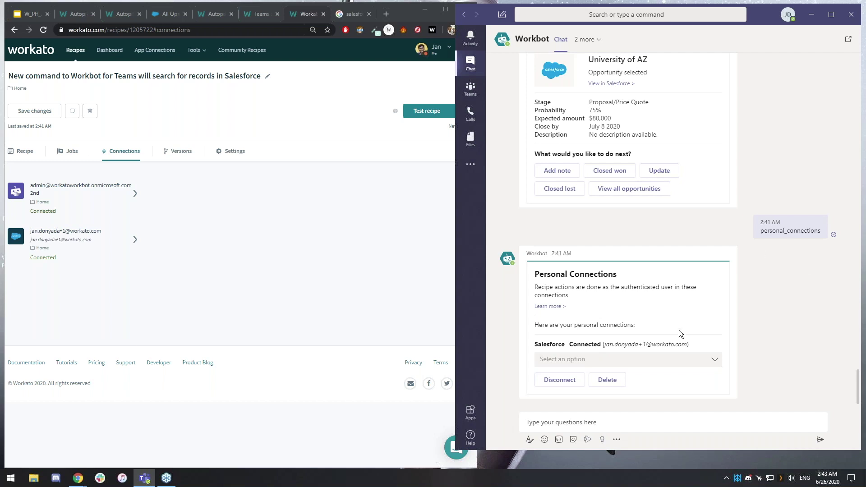
- Delete the personal Salesforce connection from Workbot's Personal Connections card in Teams and return to the Workato recipe
{"action": "left_click", "coordinate": [601, 364]}
{"action": "left_click", "coordinate": [594, 360]}
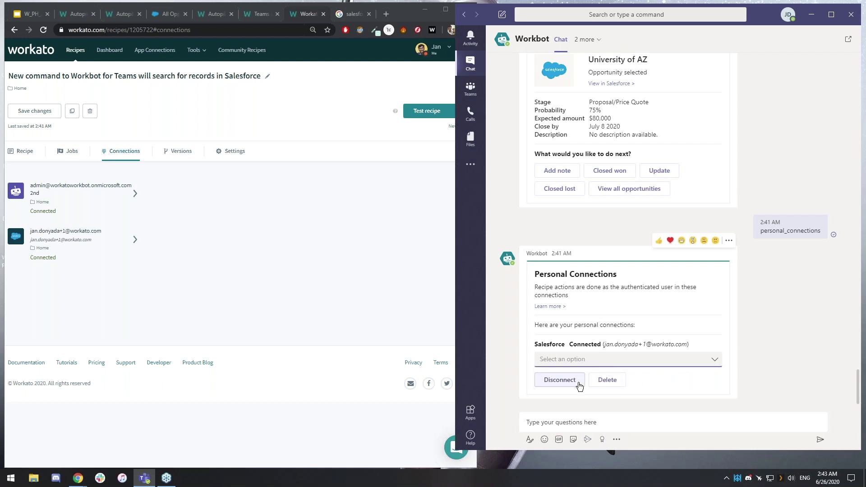
{"action": "left_click", "coordinate": [611, 360]}
{"action": "left_click", "coordinate": [571, 380]}
{"action": "left_click", "coordinate": [592, 383]}
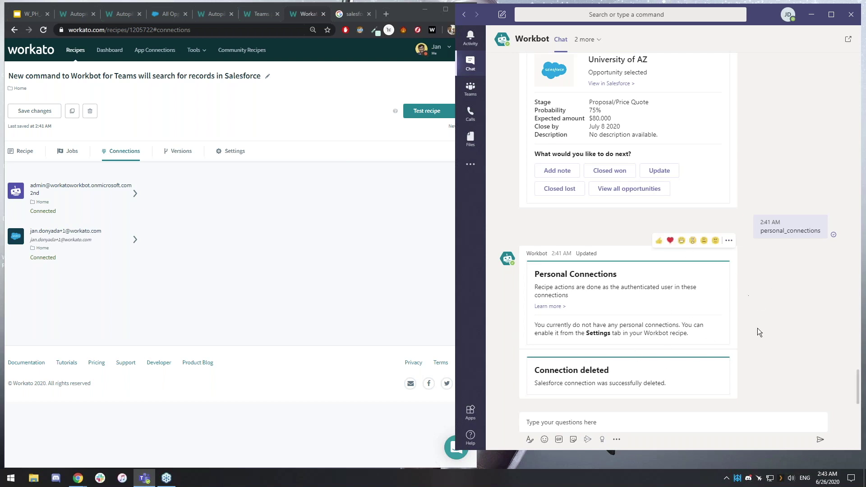
{"action": "left_click", "coordinate": [236, 164]}
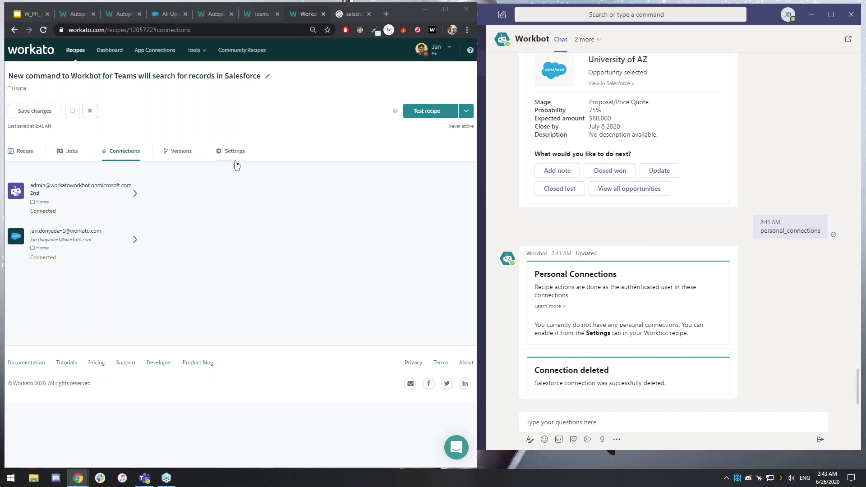
- Review the View opportunity button's settings in the recipe's Post reply action, including the commands offered for its submit button command
{"action": "left_click", "coordinate": [235, 159]}
{"action": "left_click", "coordinate": [27, 155]}
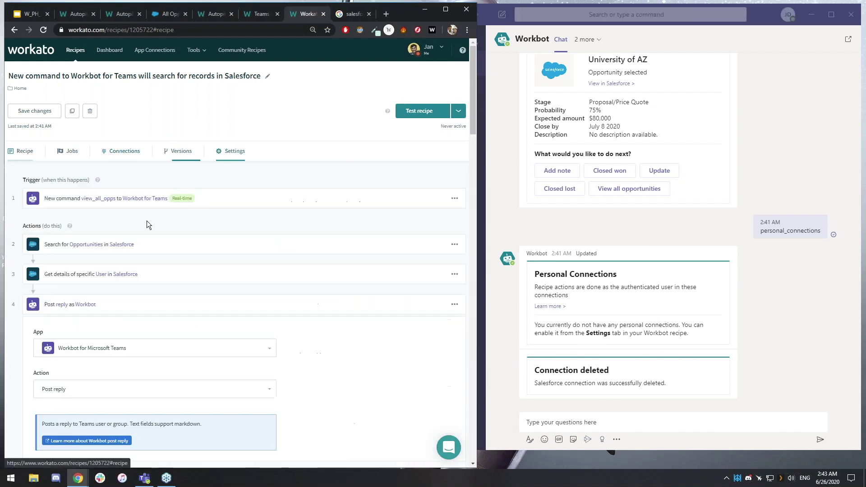
{"action": "scroll", "coordinate": [264, 175], "scroll_direction": "down", "scroll_amount": 10}
{"action": "scroll", "coordinate": [263, 171], "scroll_direction": "down", "scroll_amount": 15}
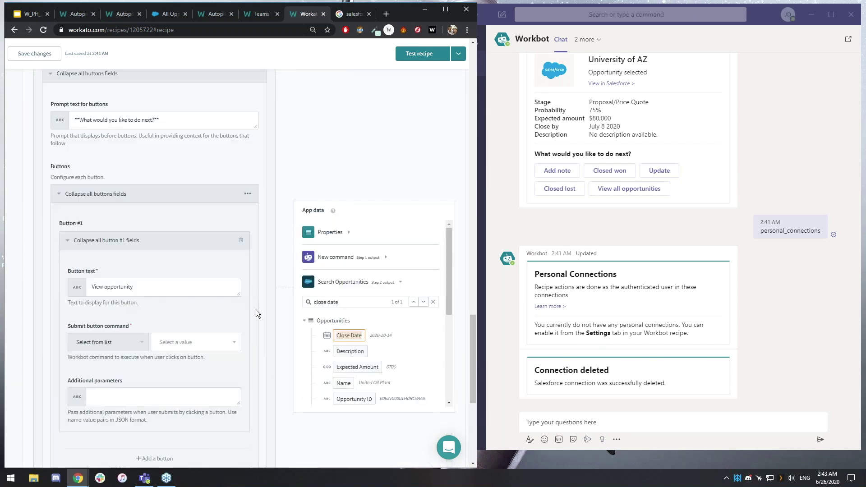
{"action": "scroll", "coordinate": [256, 310], "scroll_direction": "down", "scroll_amount": 1}
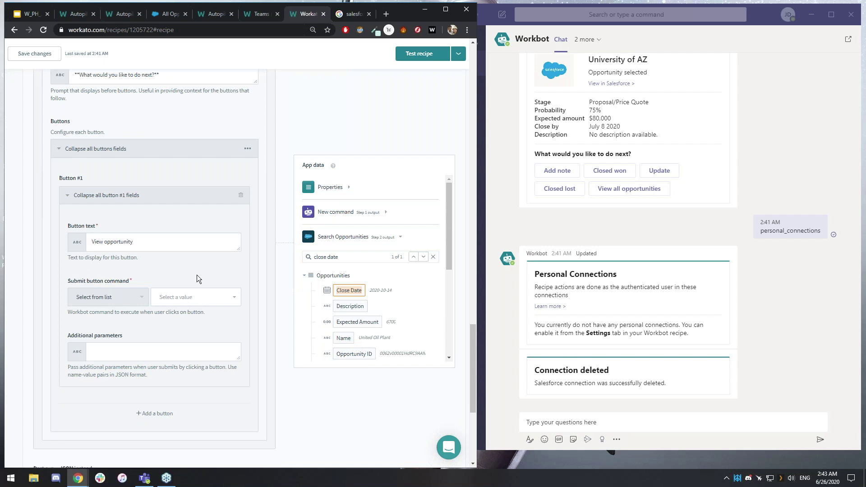
{"action": "left_click", "coordinate": [194, 307]}
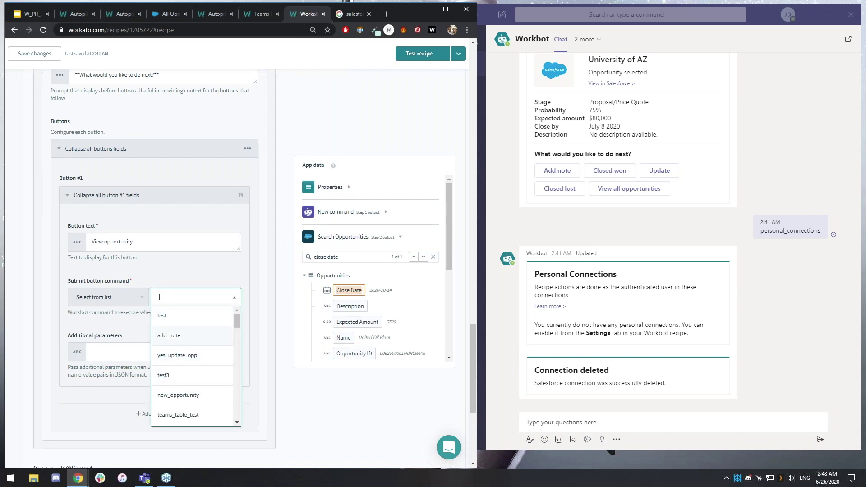
{"action": "left_click", "coordinate": [201, 276]}
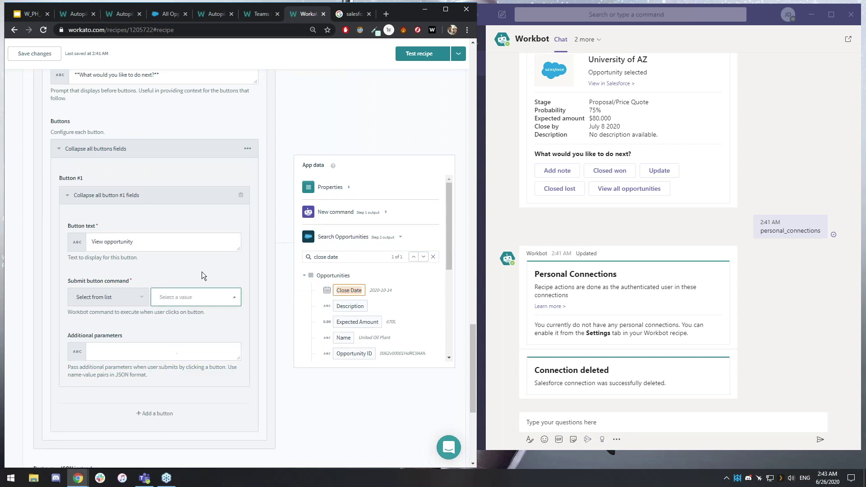
- Create a new recipe in a separate browser tab, triggered by a new Workbot for Microsoft Teams command using the existing connection
{"action": "right_click", "coordinate": [312, 13]}
{"action": "left_click", "coordinate": [356, 58]}
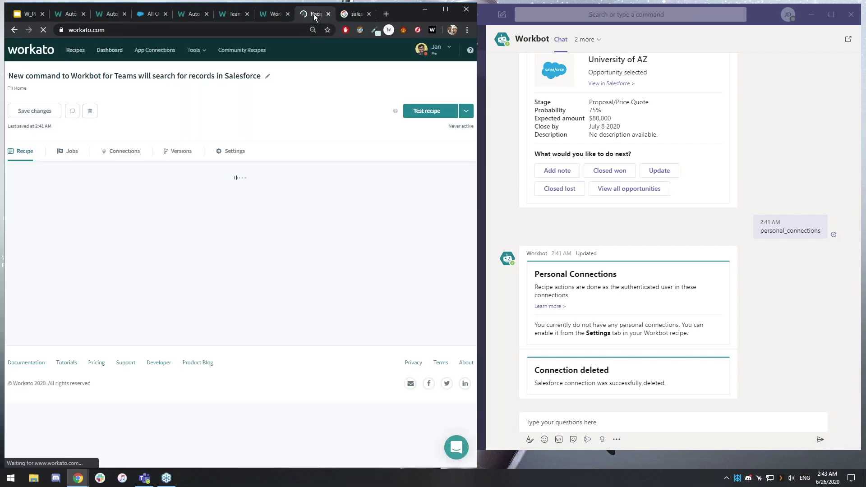
{"action": "left_click", "coordinate": [439, 86]}
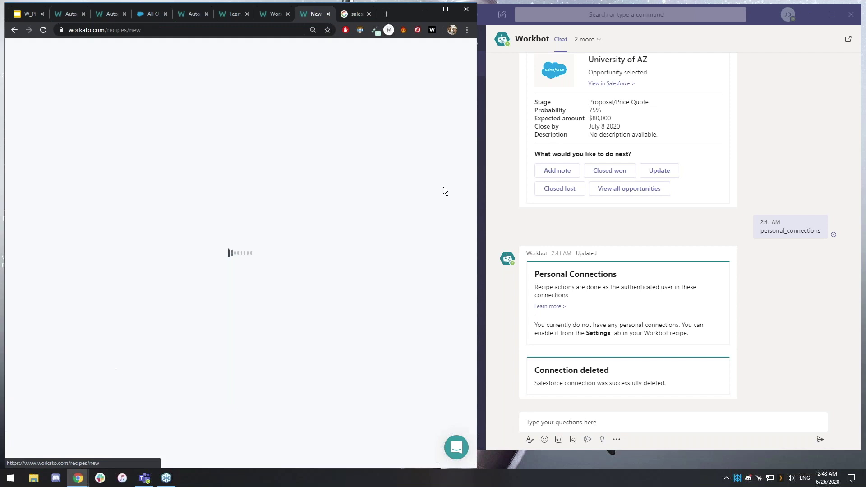
{"action": "left_click", "coordinate": [449, 229]}
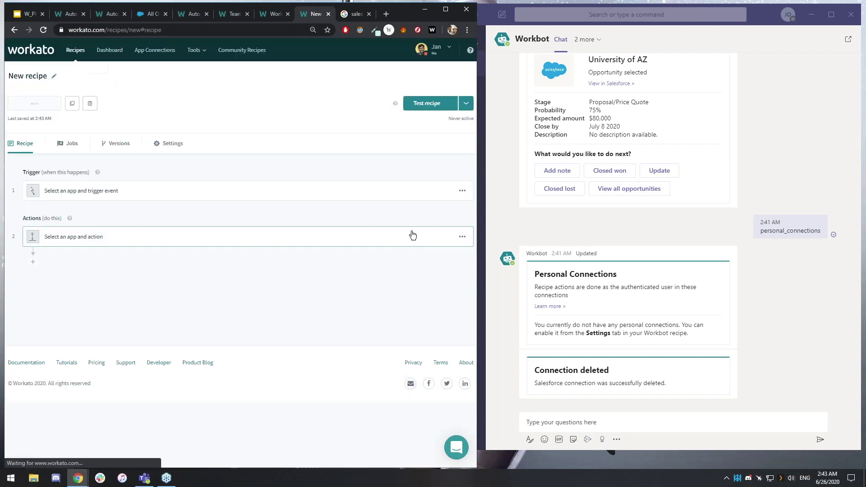
{"action": "type", "text": "workbot"}
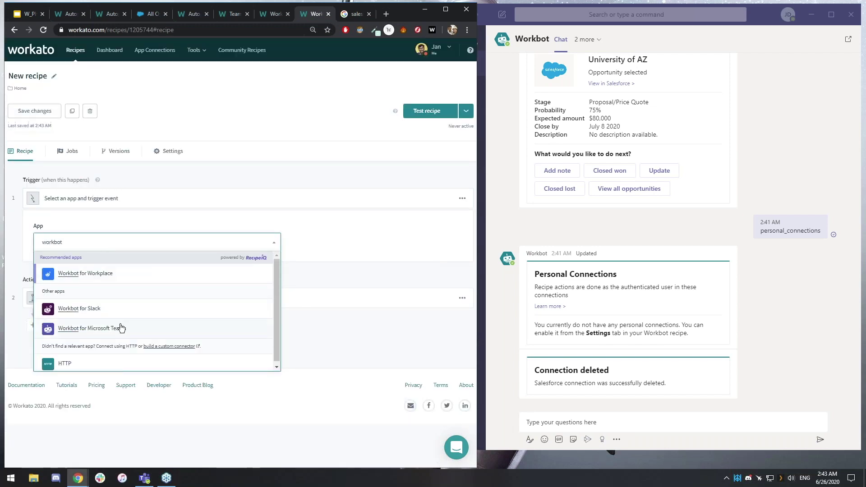
{"action": "left_click", "coordinate": [121, 329]}
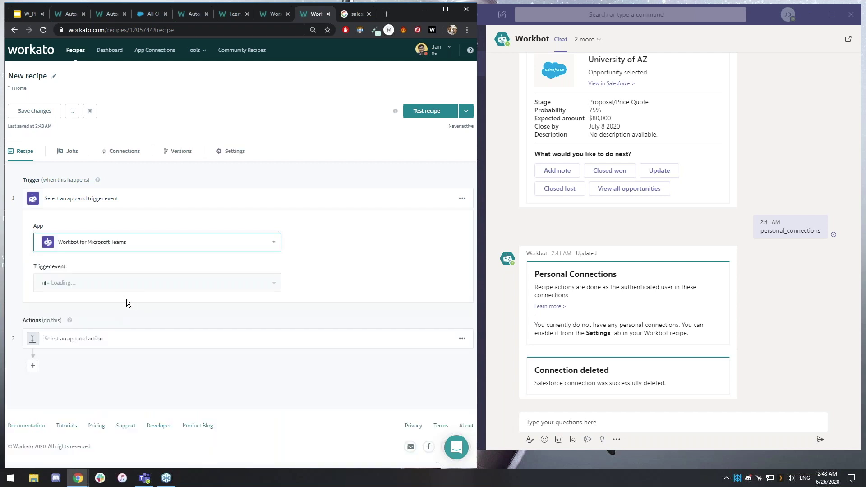
{"action": "left_click", "coordinate": [84, 414]}
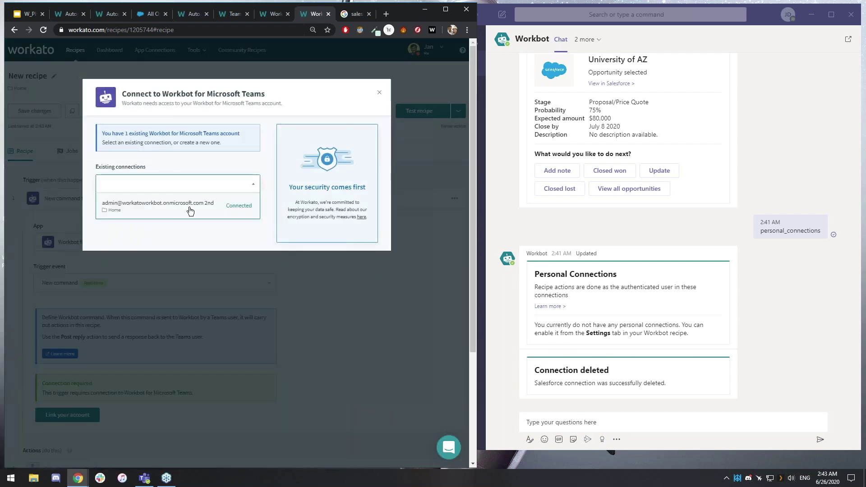
{"action": "left_click", "coordinate": [190, 210]}
- Examine the select_opp recipe on the Google Slides chaining diagram and compare it with Workbot's Opportunities and View opportunity cards in Teams
{"action": "left_click", "coordinate": [24, 17]}
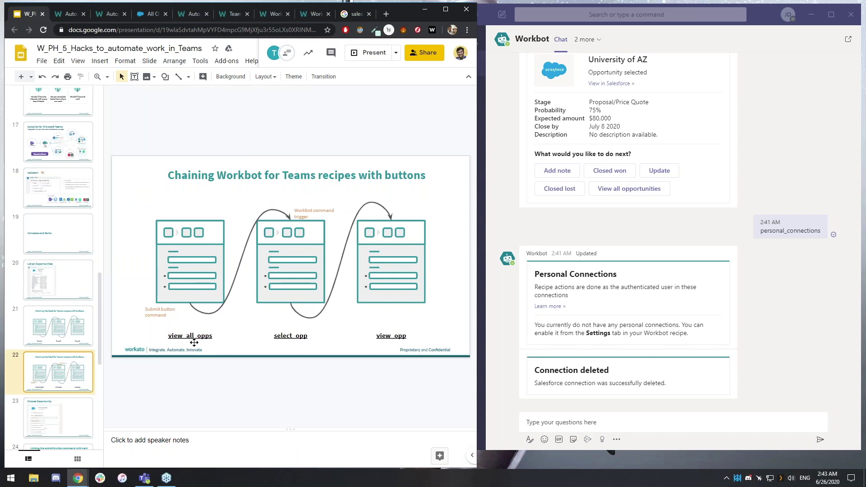
{"action": "left_click", "coordinate": [193, 338]}
{"action": "left_click", "coordinate": [291, 336]}
{"action": "left_click_drag", "start_coordinate": [274, 335], "coordinate": [326, 337]}
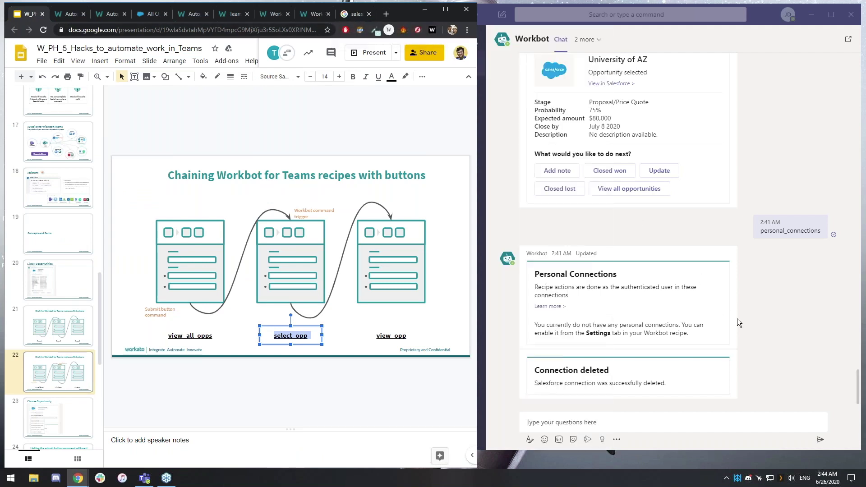
{"action": "scroll", "coordinate": [758, 305], "scroll_direction": "up", "scroll_amount": 7}
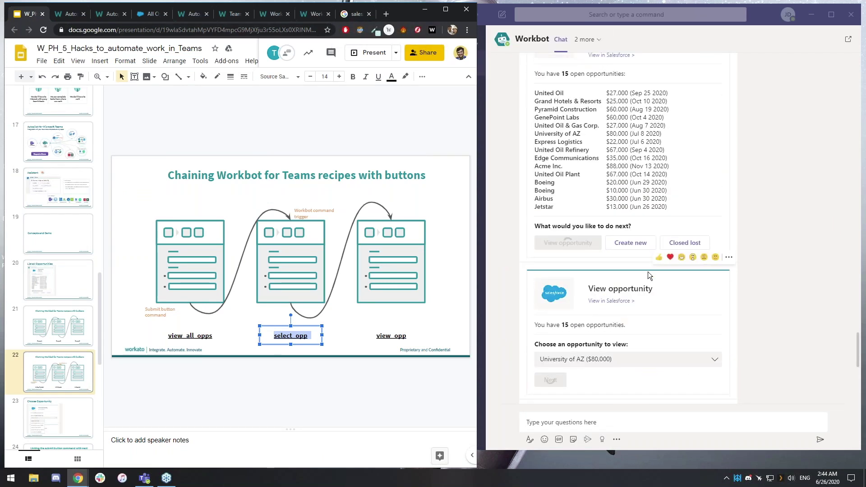
{"action": "scroll", "coordinate": [808, 265], "scroll_direction": "up", "scroll_amount": 1}
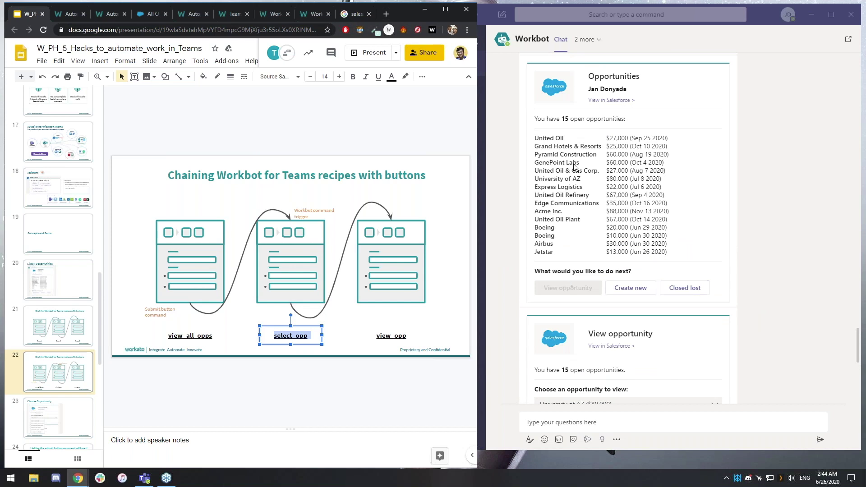
{"action": "left_click", "coordinate": [566, 289]}
{"action": "scroll", "coordinate": [566, 289], "scroll_direction": "down", "scroll_amount": 1}
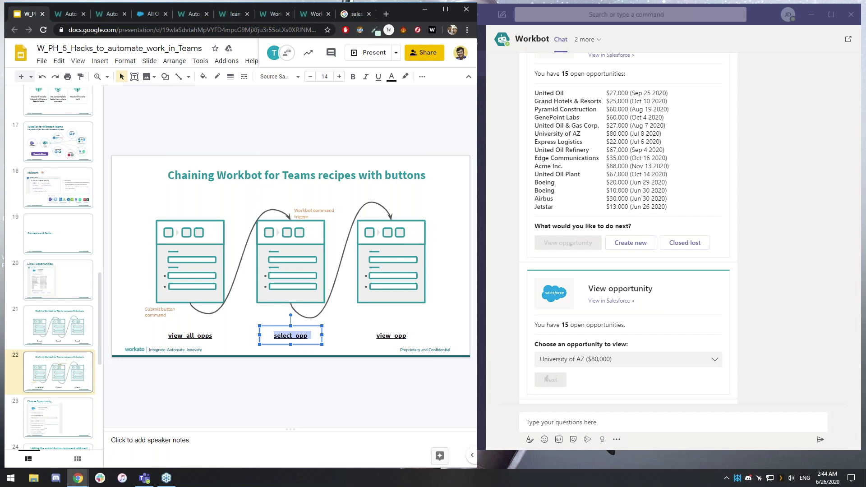
- Back in the new Workato recipe, set the trigger's command name to select_opp and save the recipe
{"action": "left_click", "coordinate": [311, 14]}
{"action": "left_click", "coordinate": [116, 360]}
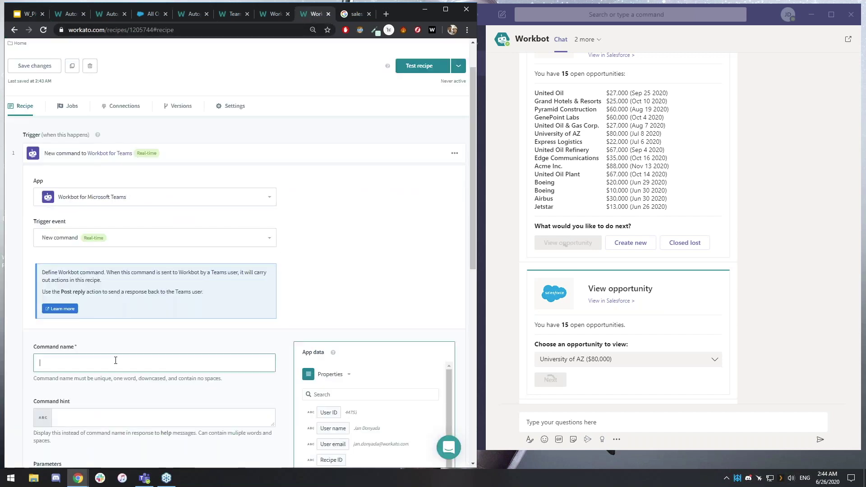
{"action": "type", "text": "select_opp"}
{"action": "scroll", "coordinate": [321, 239], "scroll_direction": "down", "scroll_amount": 1}
{"action": "left_click", "coordinate": [38, 58]}
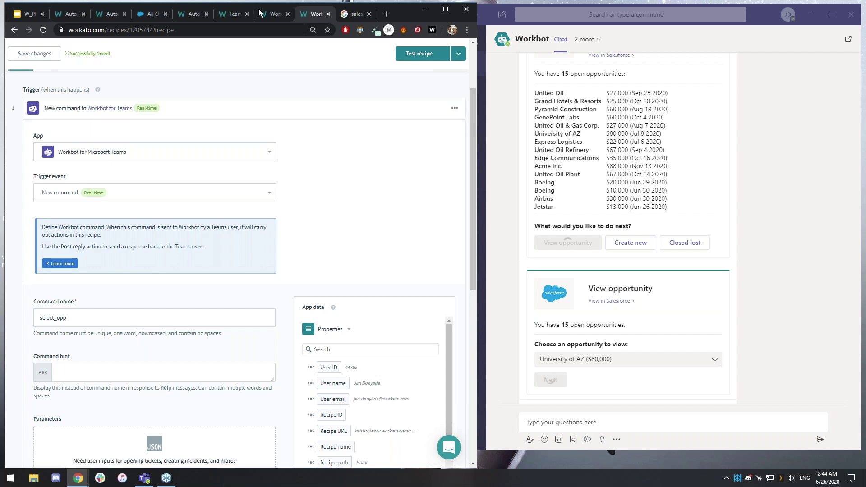
- Save the Salesforce opportunities recipe and search the View opportunity button's submit commands for select
{"action": "left_click", "coordinate": [268, 14]}
{"action": "left_click", "coordinate": [209, 297]}
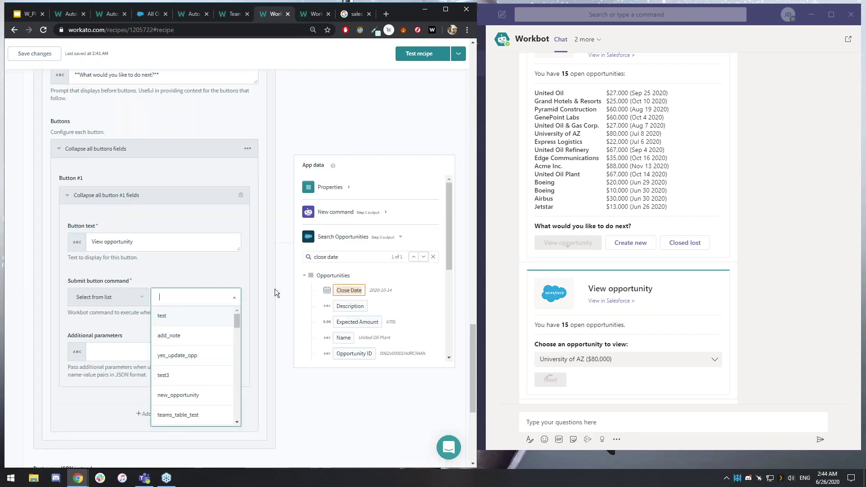
{"action": "scroll", "coordinate": [276, 292], "scroll_direction": "down", "scroll_amount": 4}
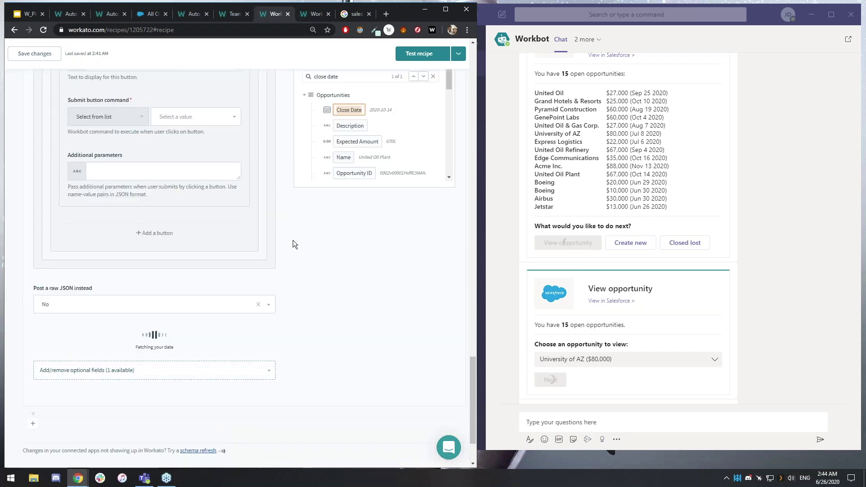
{"action": "scroll", "coordinate": [293, 241], "scroll_direction": "up", "scroll_amount": 1}
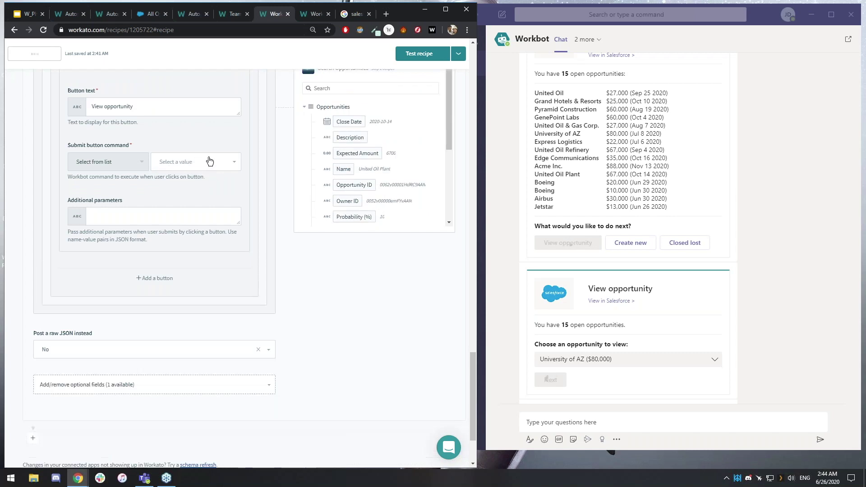
{"action": "left_click", "coordinate": [193, 163]}
{"action": "type", "text": "select"}
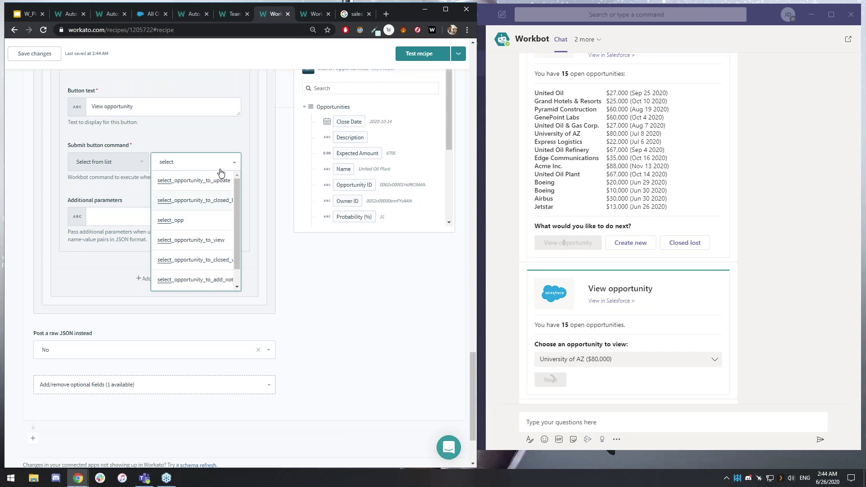
- In the new recipe, change the trigger's command name to select_opportunity and save the recipe
{"action": "left_click", "coordinate": [316, 14]}
{"action": "left_click", "coordinate": [99, 314]}
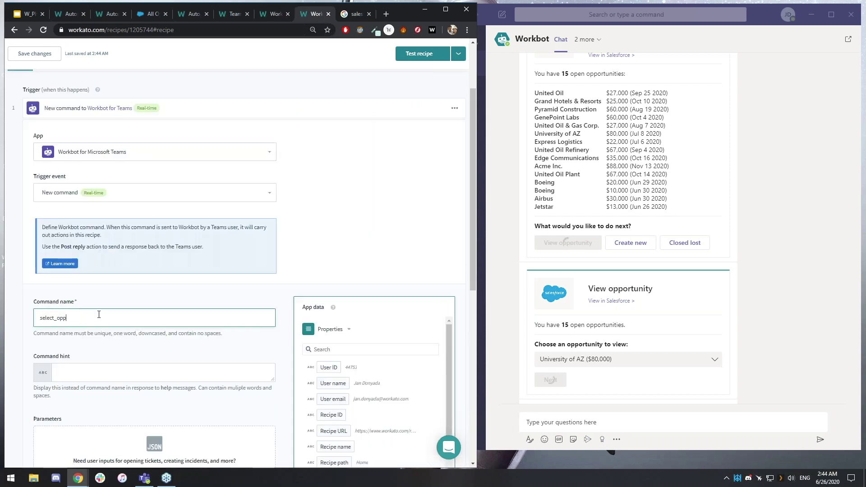
{"action": "type", "text": "select_opportunity"}
{"action": "left_click", "coordinate": [51, 55]}
- Set the View opportunity button's submit command to select_opportunity in the opportunities recipe and check it against the new recipe's command name
{"action": "left_click", "coordinate": [272, 14]}
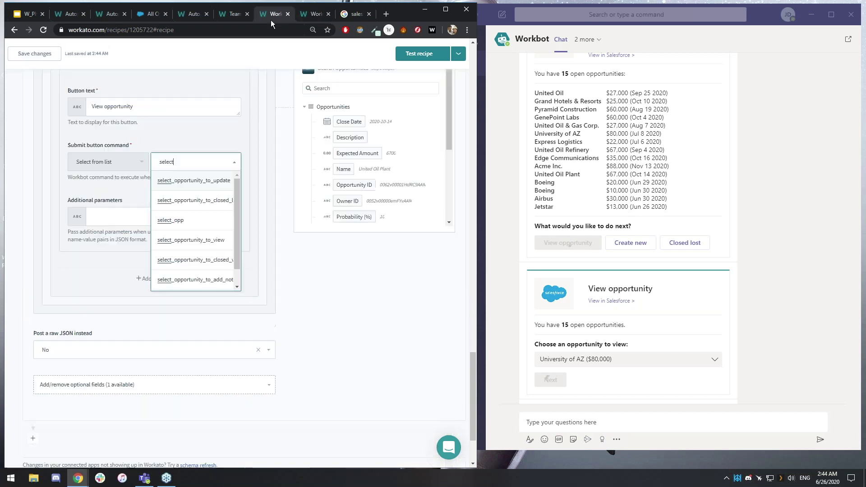
{"action": "scroll", "coordinate": [206, 384], "scroll_direction": "down", "scroll_amount": 3}
{"action": "scroll", "coordinate": [349, 319], "scroll_direction": "up", "scroll_amount": 3}
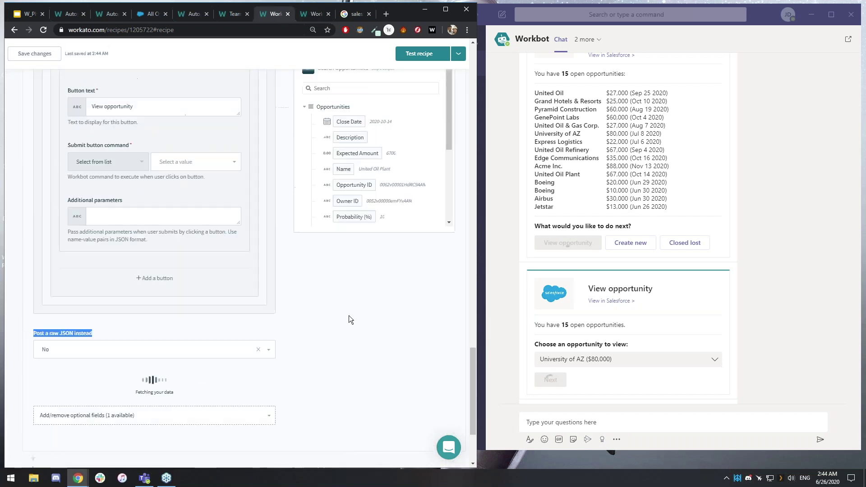
{"action": "left_click", "coordinate": [191, 214]}
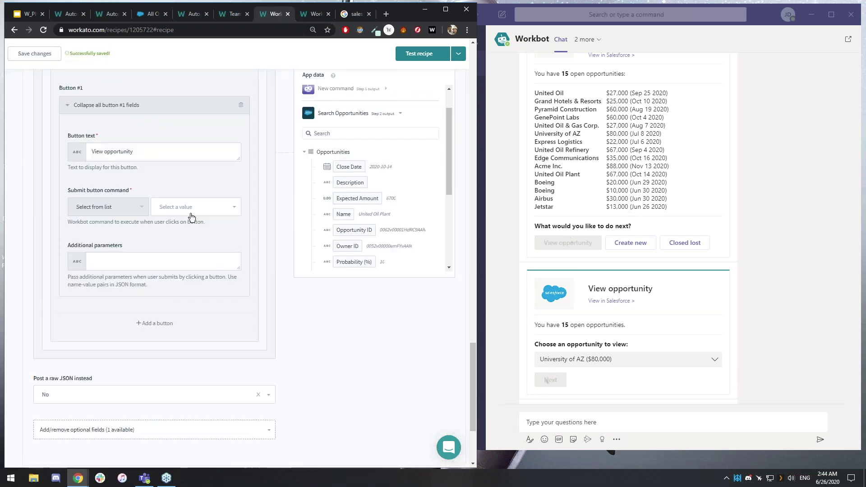
{"action": "type", "text": "select_opportunity"}
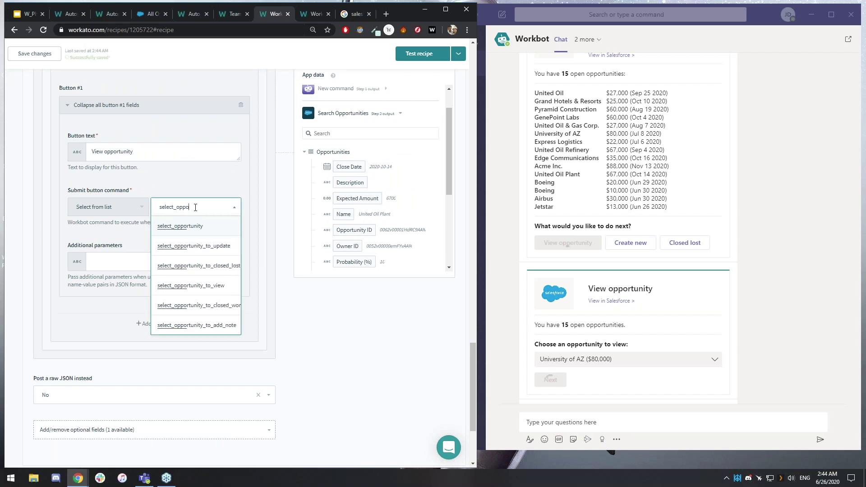
{"action": "left_click", "coordinate": [181, 226]}
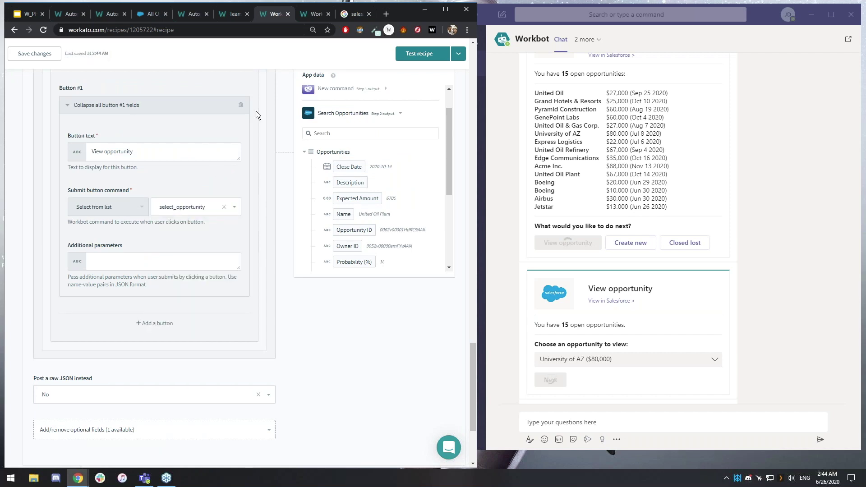
{"action": "left_click", "coordinate": [315, 17]}
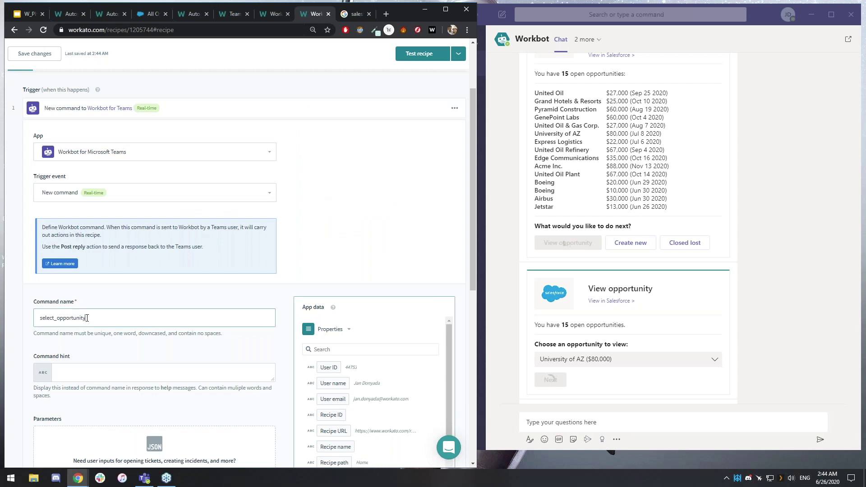
{"action": "left_click", "coordinate": [274, 17]}
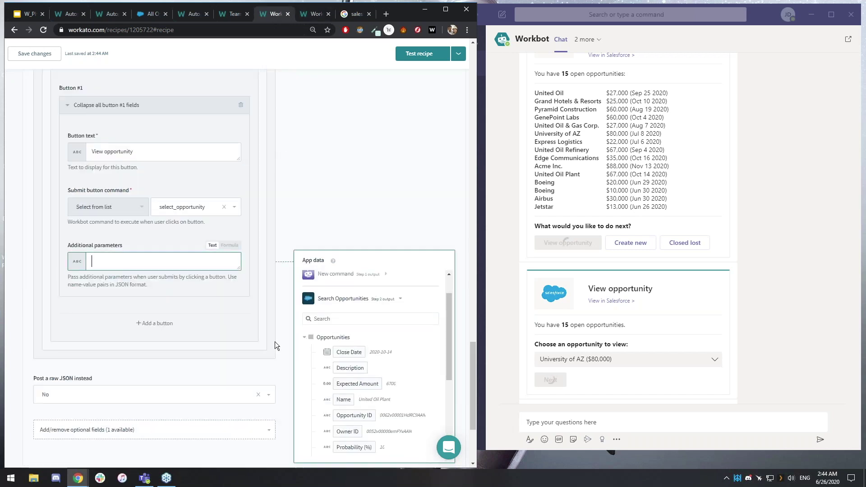
- Leave the button's additional parameters empty and start the Salesforce opportunities recipe
{"action": "scroll", "coordinate": [127, 359], "scroll_direction": "up", "scroll_amount": 1}
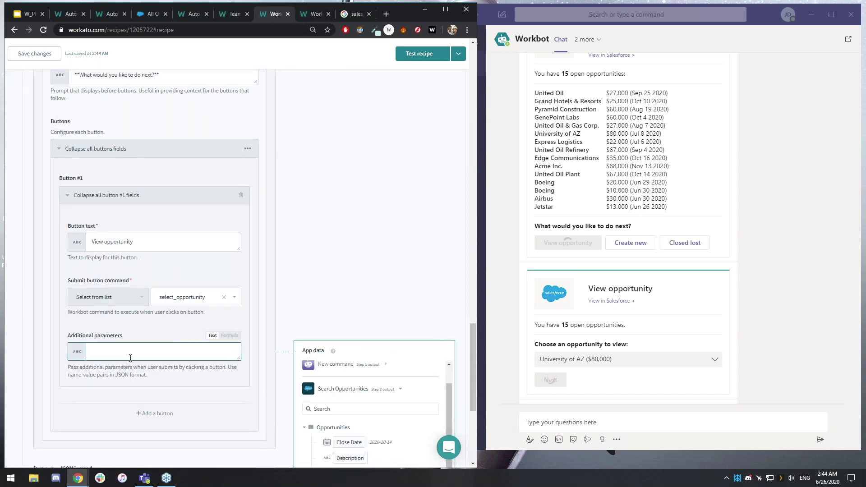
{"action": "left_click", "coordinate": [335, 232]}
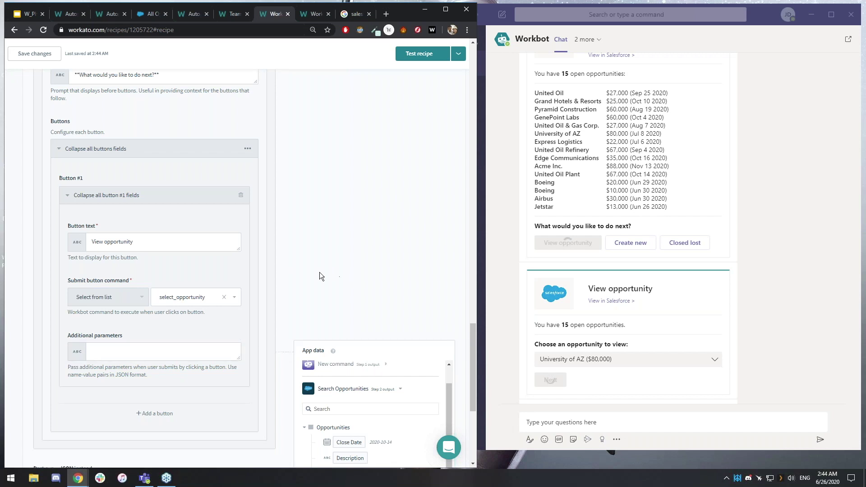
{"action": "scroll", "coordinate": [324, 272], "scroll_direction": "up", "scroll_amount": 1}
{"action": "left_click", "coordinate": [458, 54]}
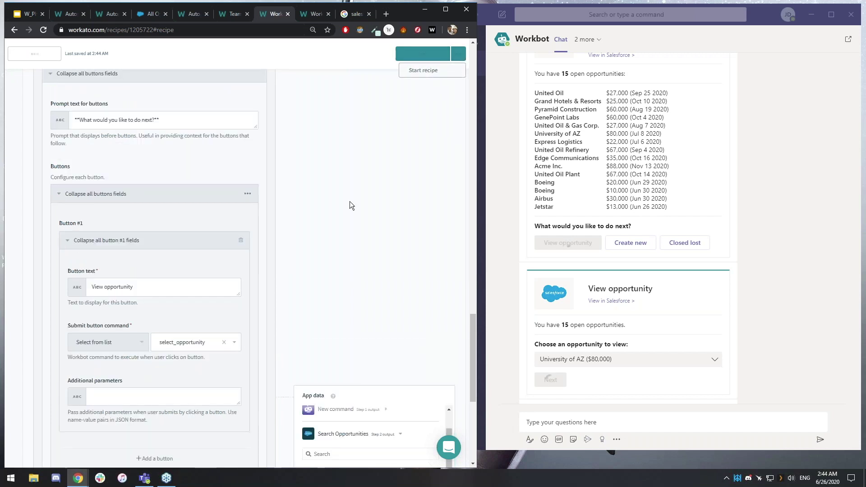
{"action": "scroll", "coordinate": [358, 290], "scroll_direction": "down", "scroll_amount": 4}
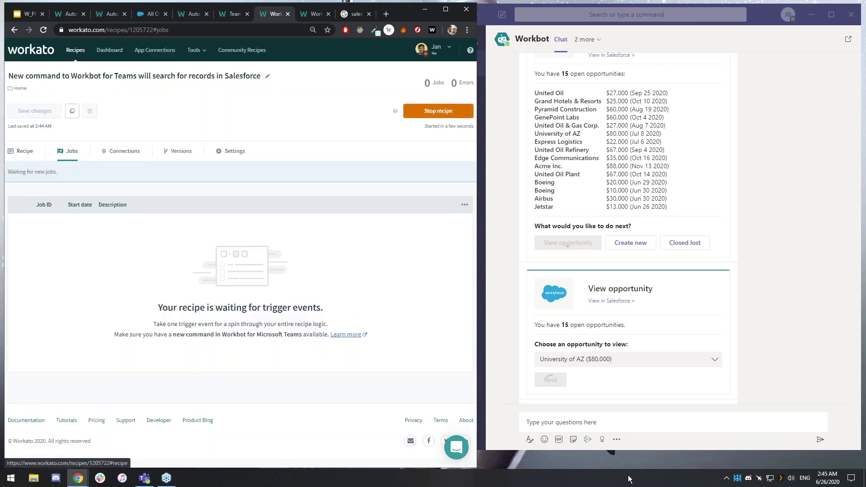
- Switch to the Workbot chat in Teams, send help, and select View opportunities (demo) from the offered commands
{"action": "left_click", "coordinate": [628, 420]}
{"action": "type", "text": "help"}
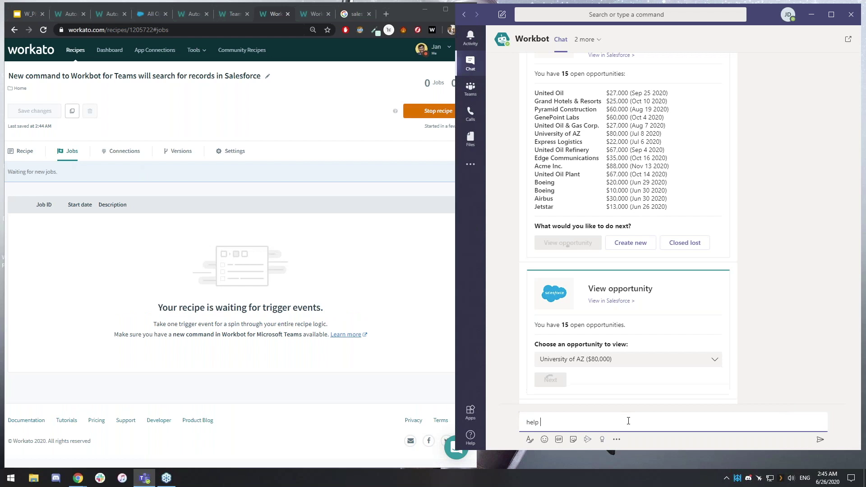
{"action": "key", "text": "Return"}
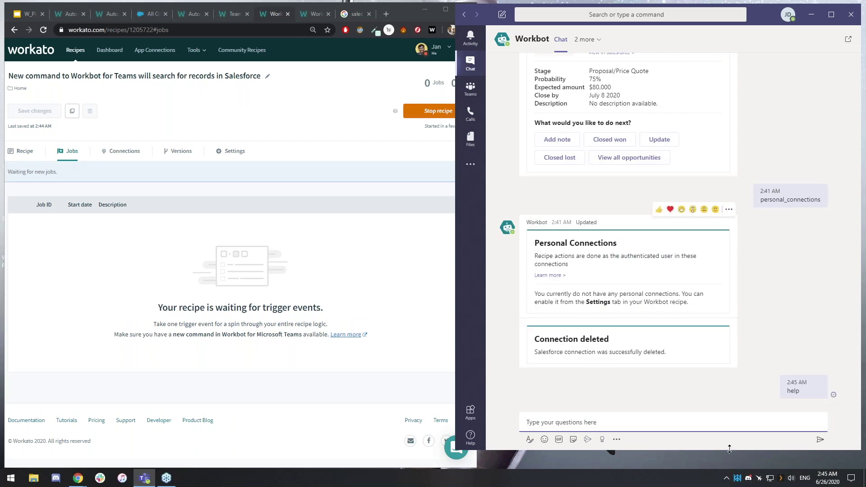
{"action": "left_click_drag", "start_coordinate": [729, 449], "coordinate": [729, 463]}
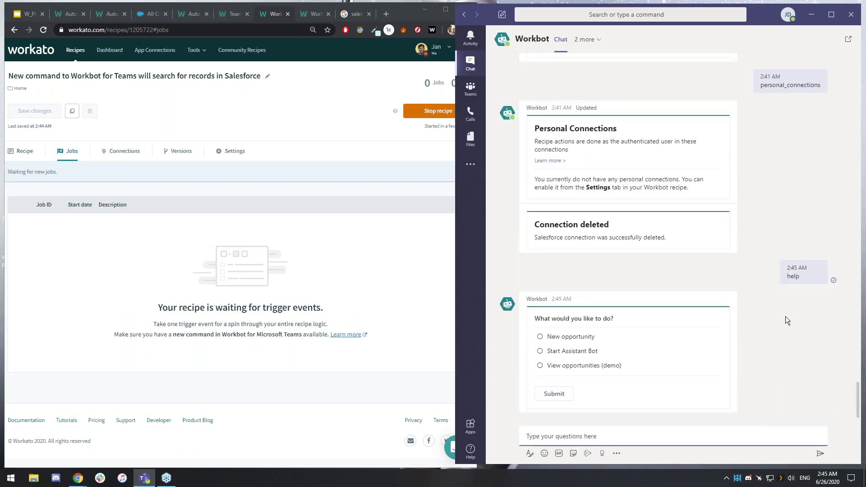
{"action": "left_click", "coordinate": [593, 366]}
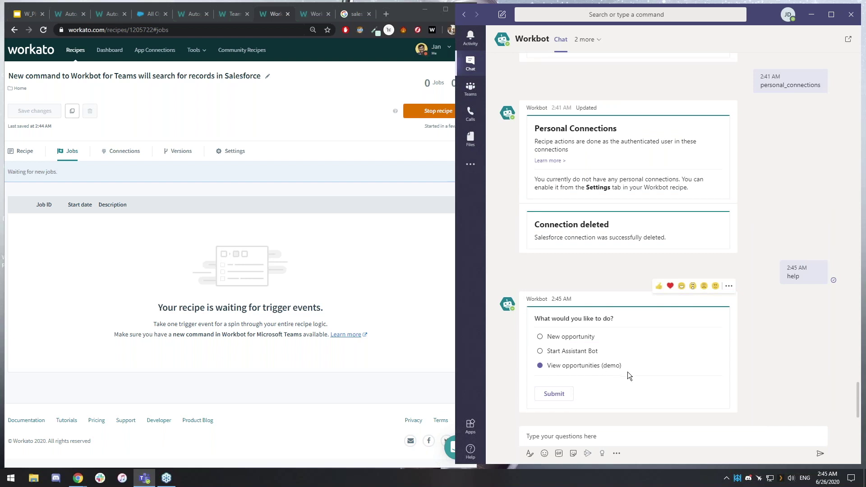
- Check the command name and hint in the opportunities recipe's trigger, and submit the View opportunities (demo) choice to Workbot
{"action": "left_click", "coordinate": [20, 151]}
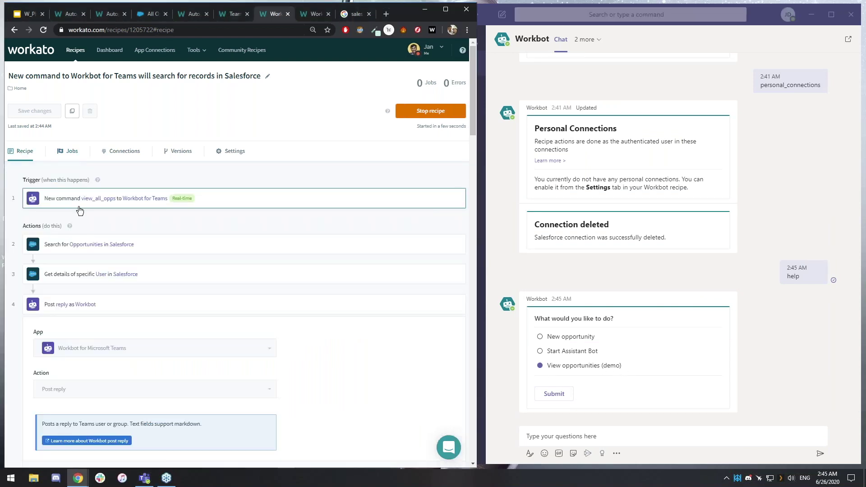
{"action": "left_click", "coordinate": [79, 208]}
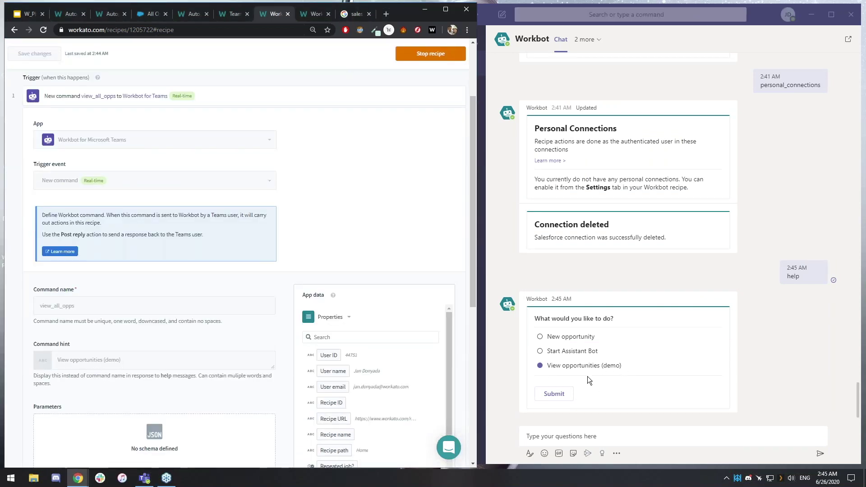
{"action": "left_click", "coordinate": [554, 394]}
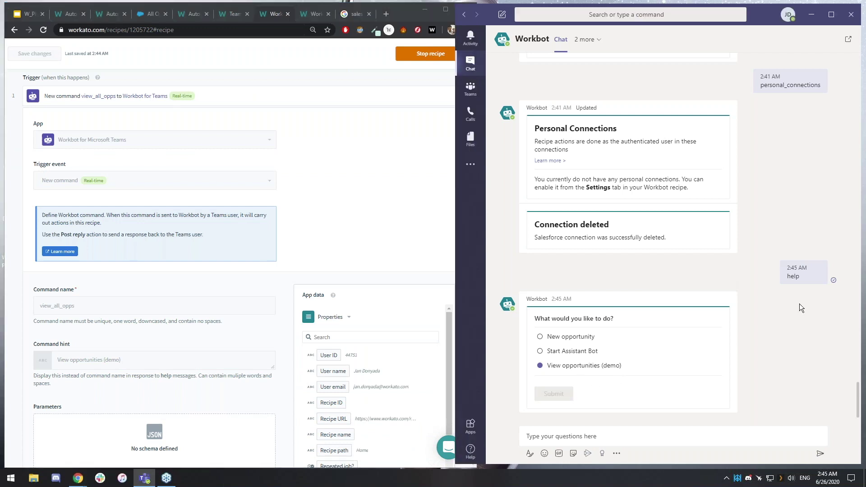
{"action": "left_click_drag", "start_coordinate": [466, 238], "coordinate": [477, 238]}
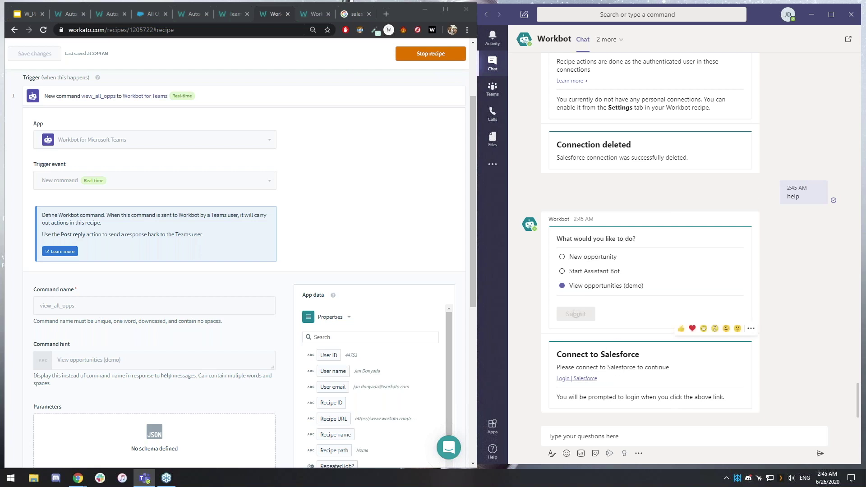
- Connect to Salesforce through Workbot's login link with the saved username, and review the opportunities card in the chat
{"action": "left_click", "coordinate": [573, 381]}
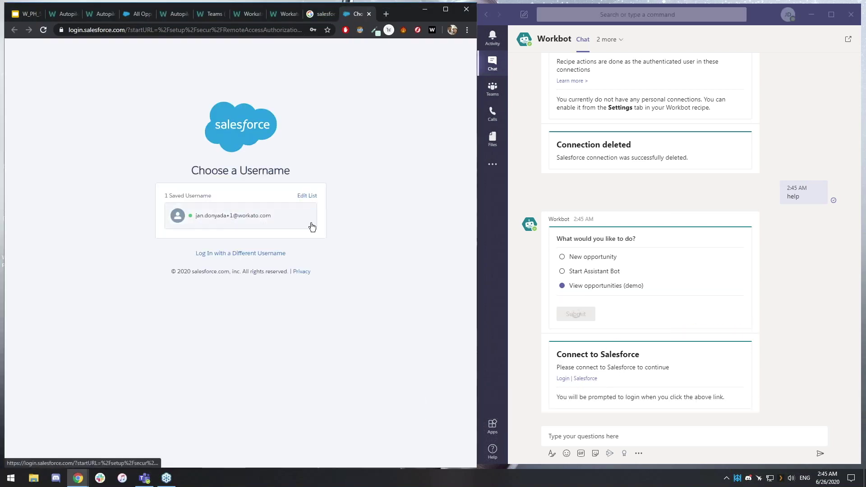
{"action": "left_click", "coordinate": [249, 215]}
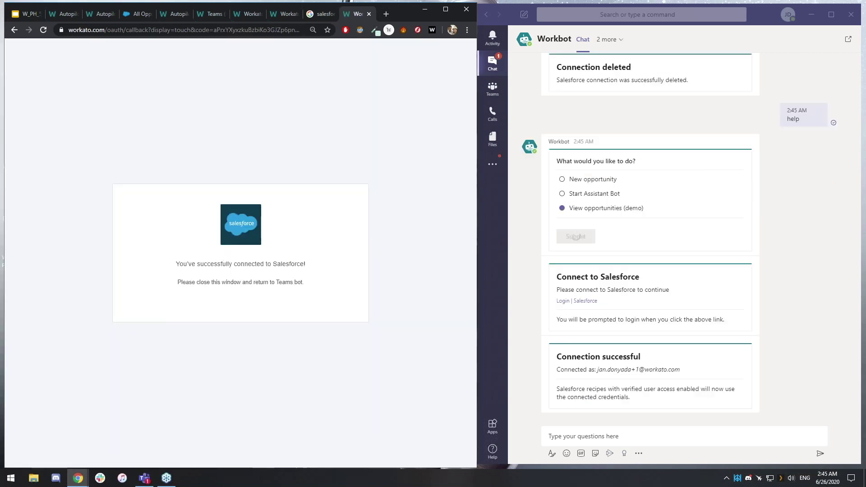
{"action": "mouse_move", "coordinate": [606, 367]}
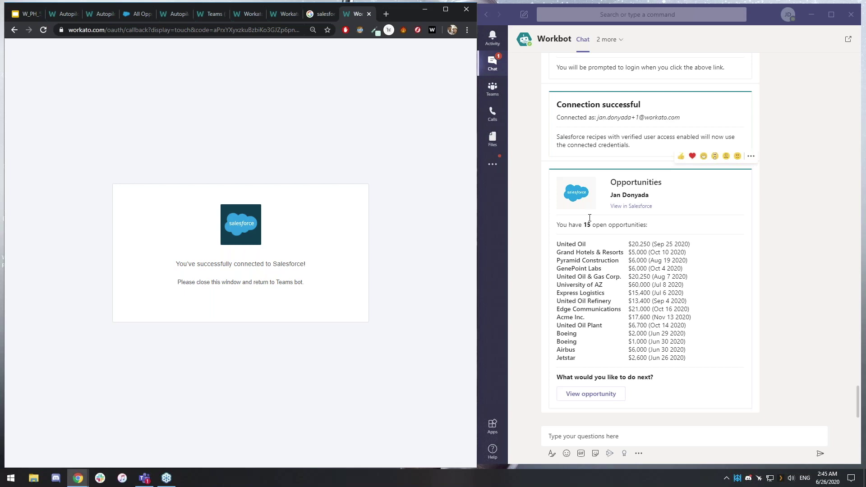
{"action": "scroll", "coordinate": [761, 252], "scroll_direction": "up", "scroll_amount": 2}
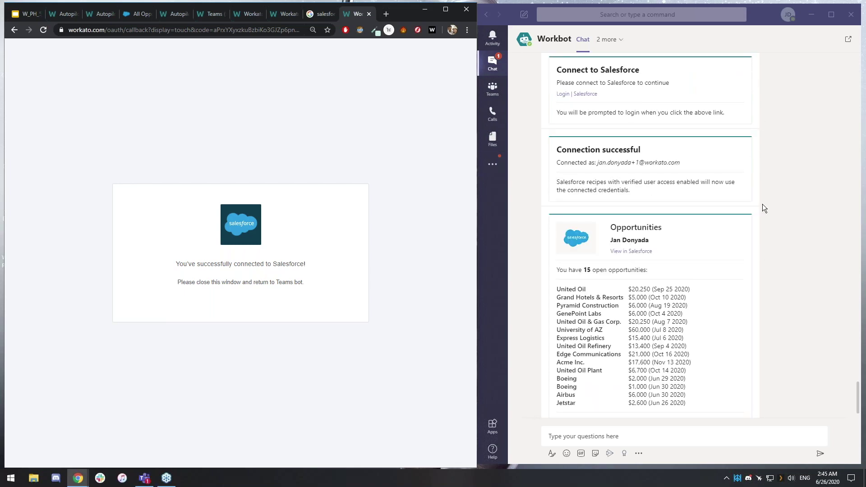
{"action": "scroll", "coordinate": [762, 204], "scroll_direction": "down", "scroll_amount": 2}
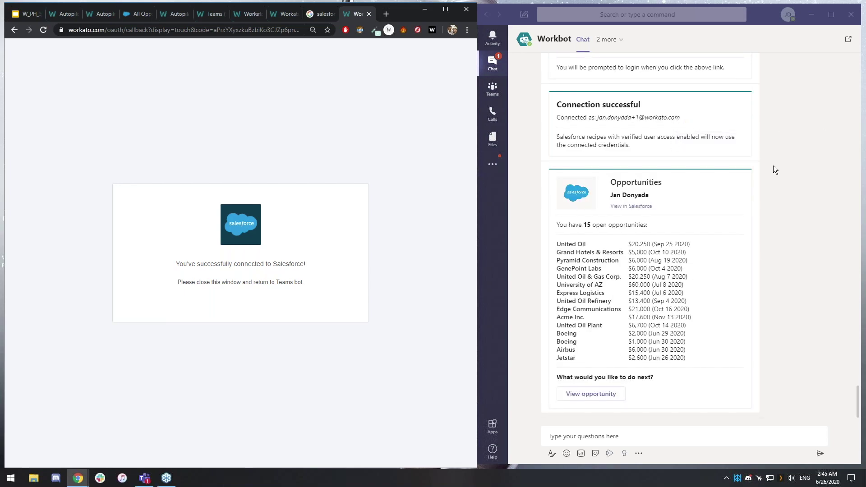
- Close the Salesforce connection confirmation page and the Salesforce logo search page, and return to the Workbot chat
{"action": "left_click", "coordinate": [801, 249]}
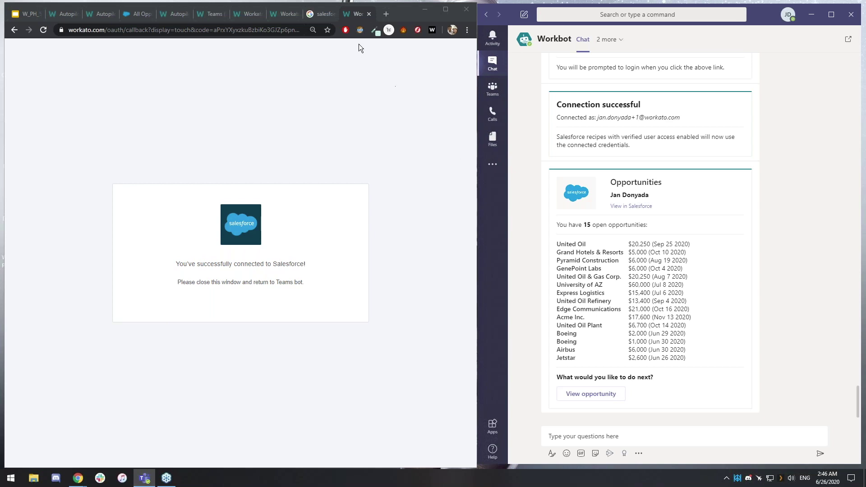
{"action": "left_click", "coordinate": [369, 15]}
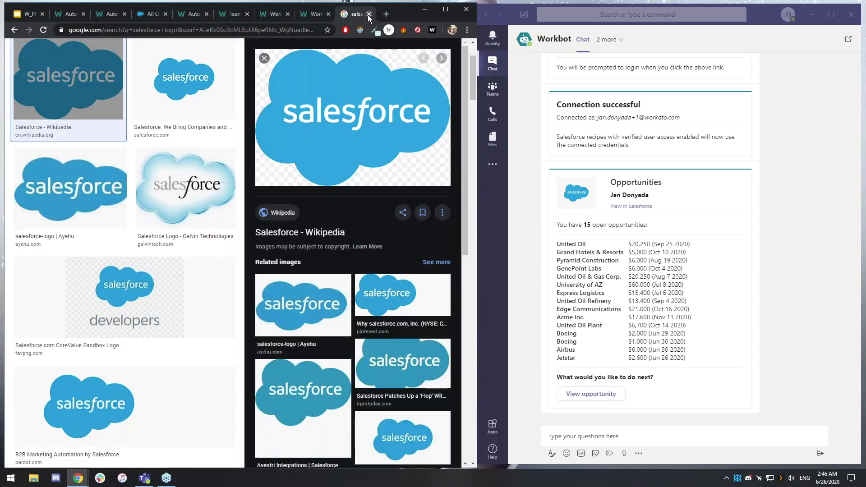
{"action": "left_click", "coordinate": [369, 14]}
{"action": "left_click", "coordinate": [807, 244]}
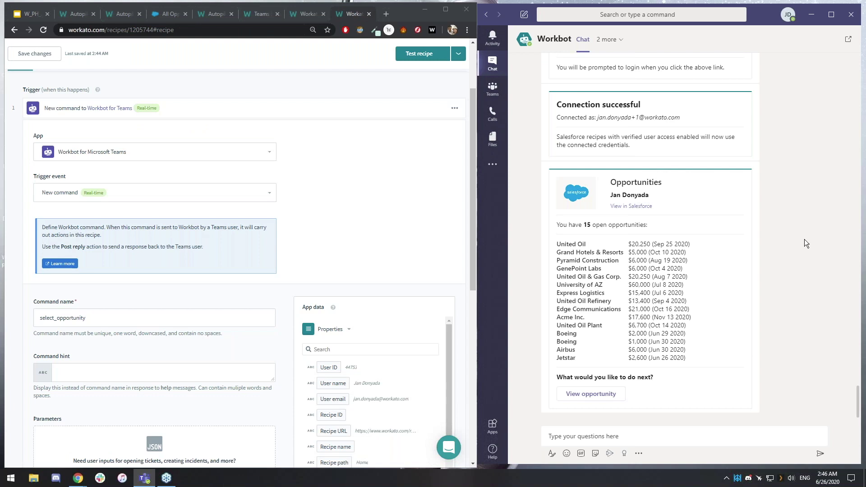